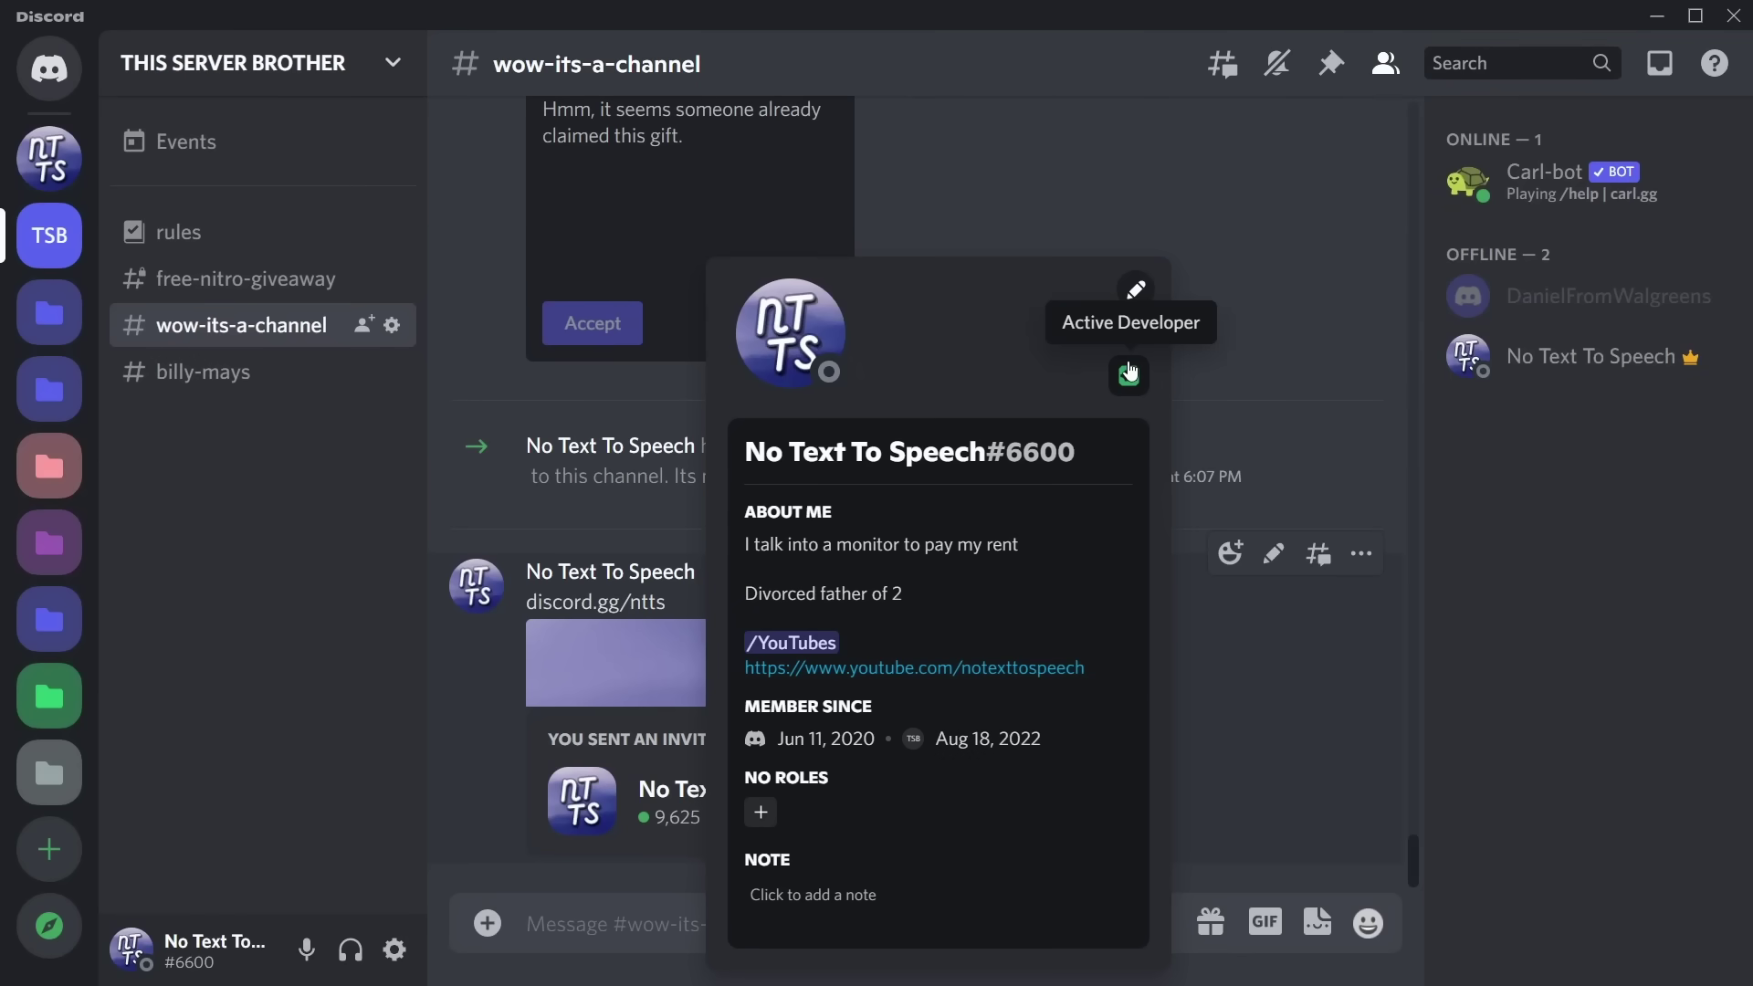
Switch to the browser, close the Replit page, and create a personal Discord application named .ksdjfgjklsgdjlfbjkladhbfg, accepting the developer terms
key(alt+Tab)
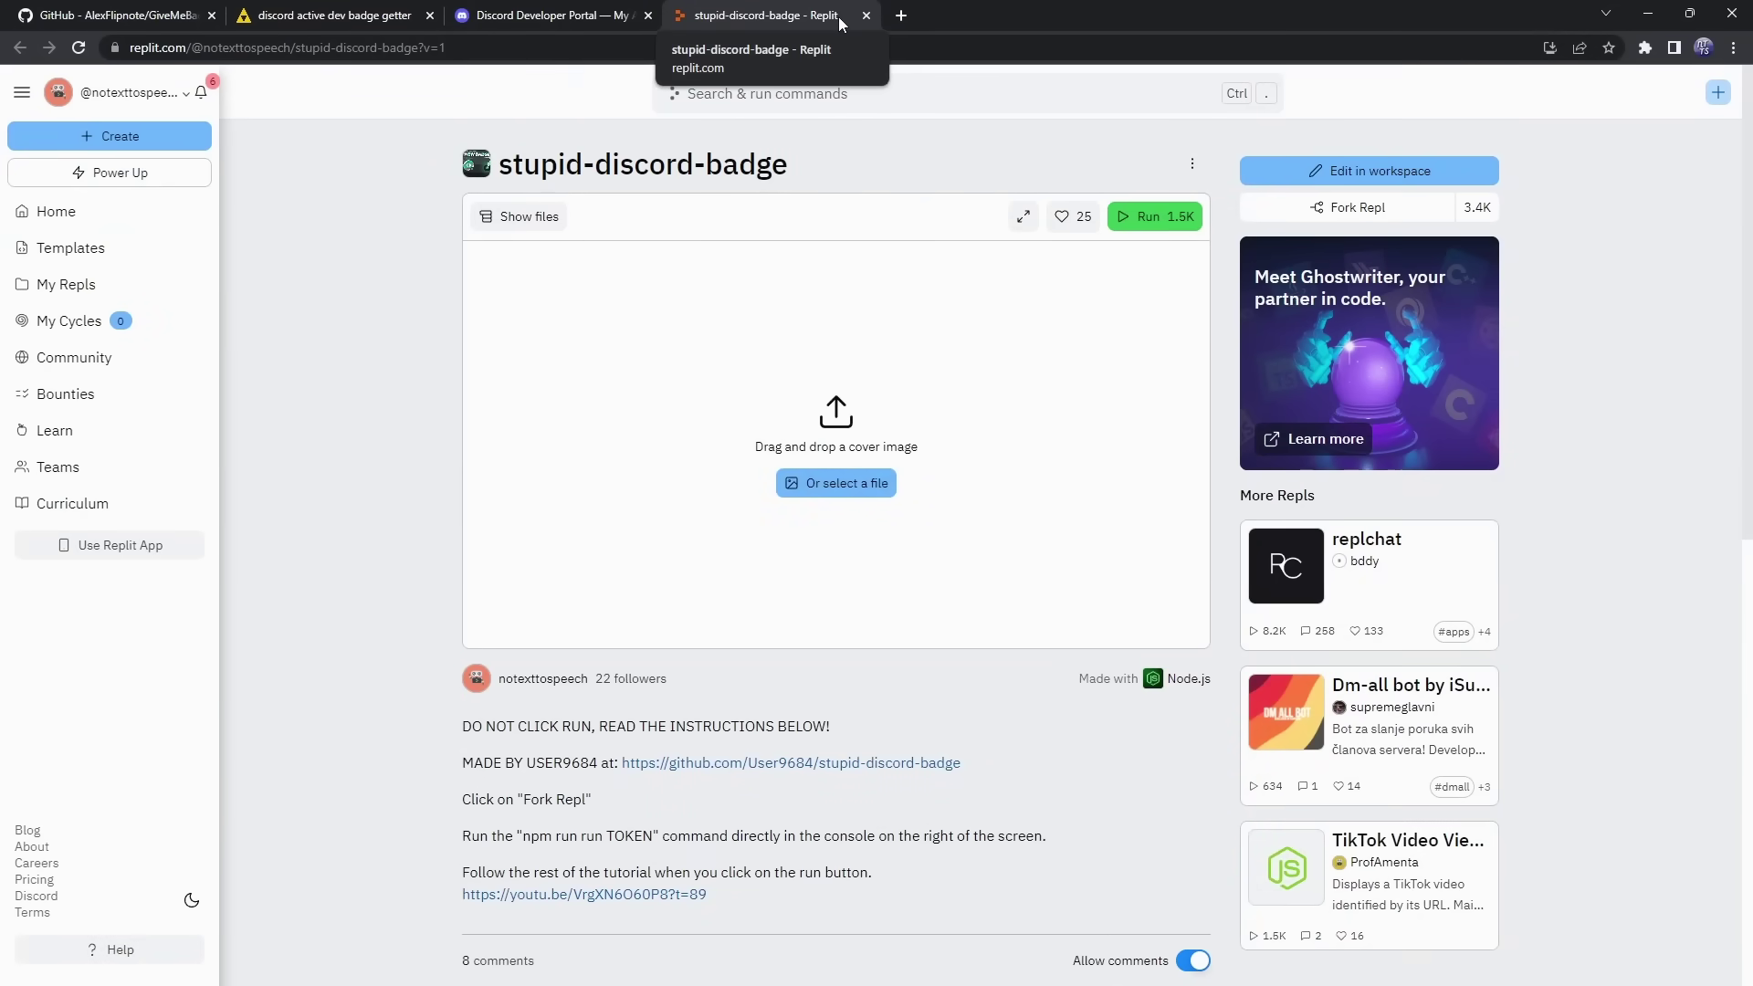
click(865, 15)
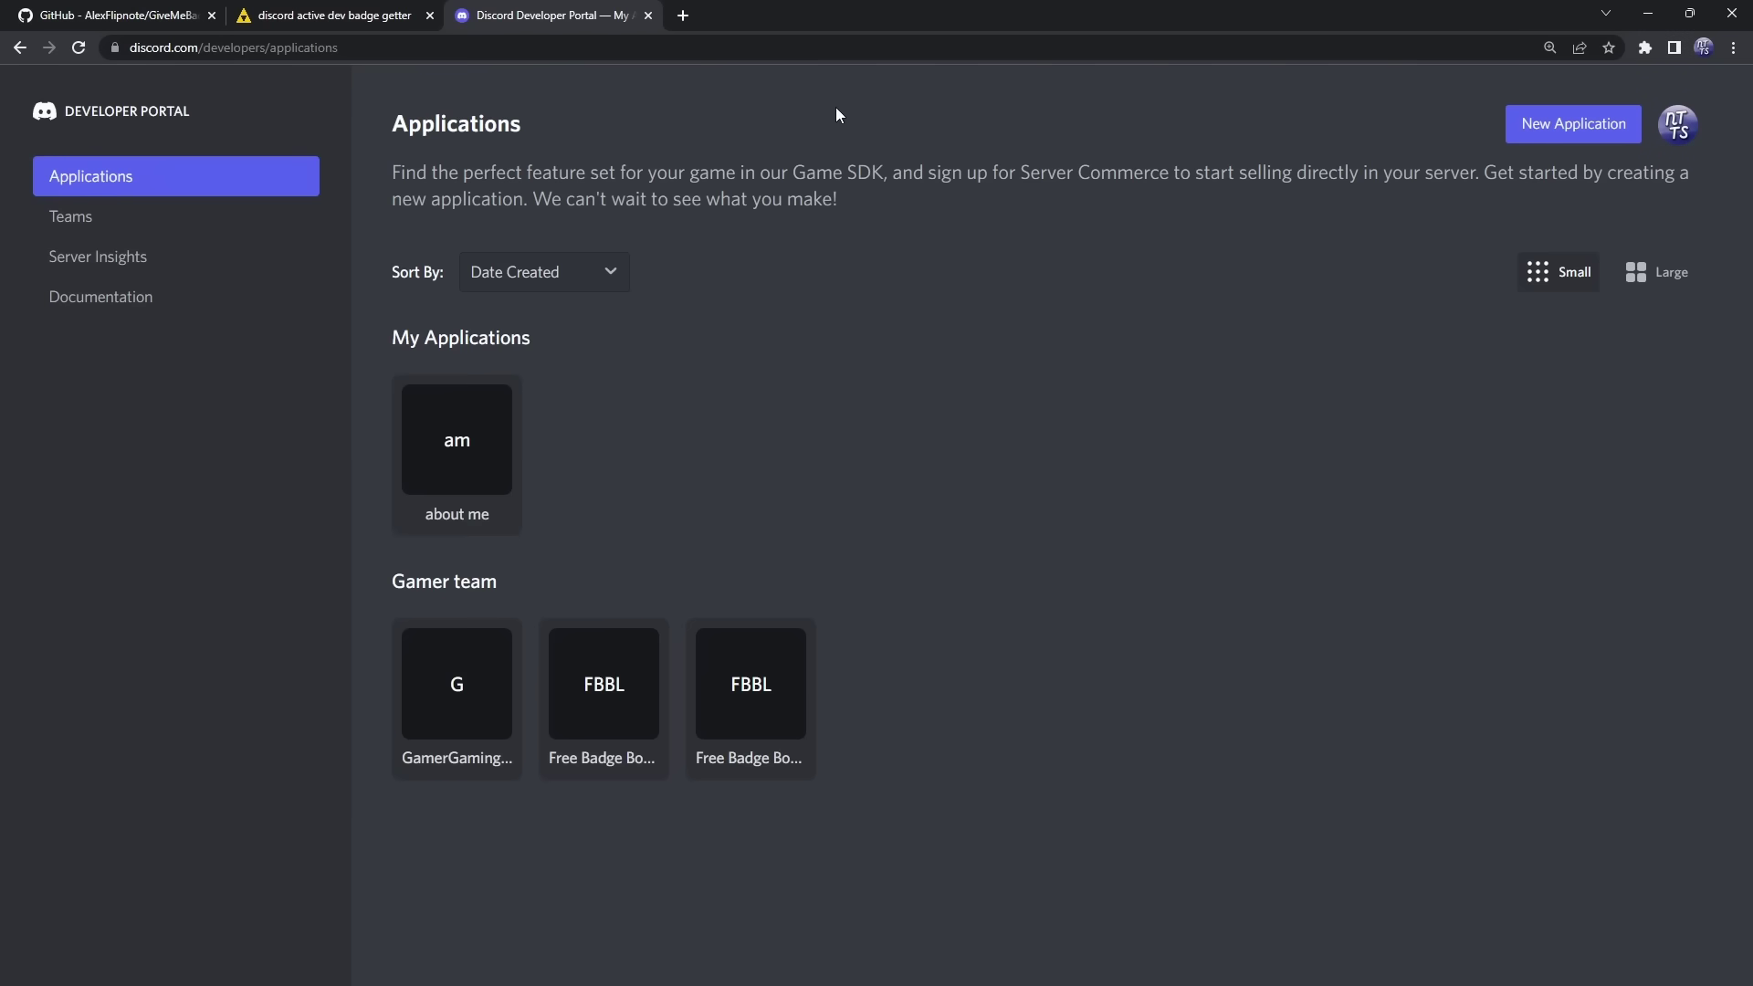
click(1585, 133)
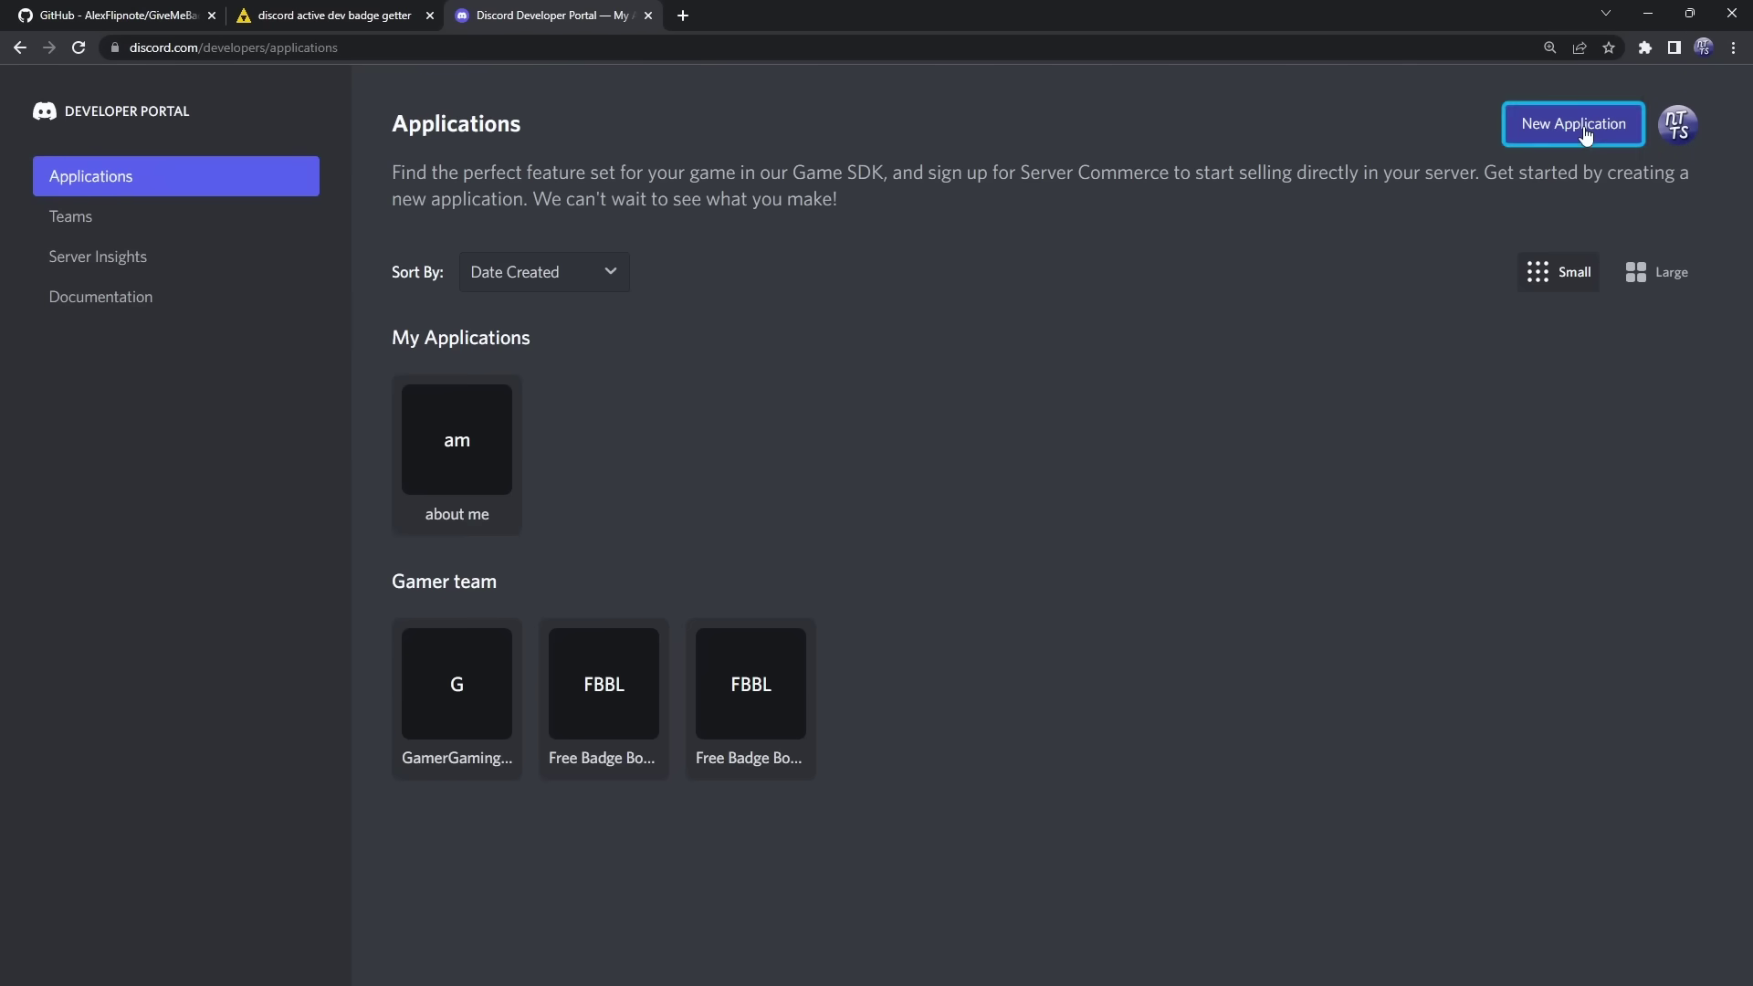
click(826, 498)
text(.ksdjfgjklsgdjlfbjkladhbfg)
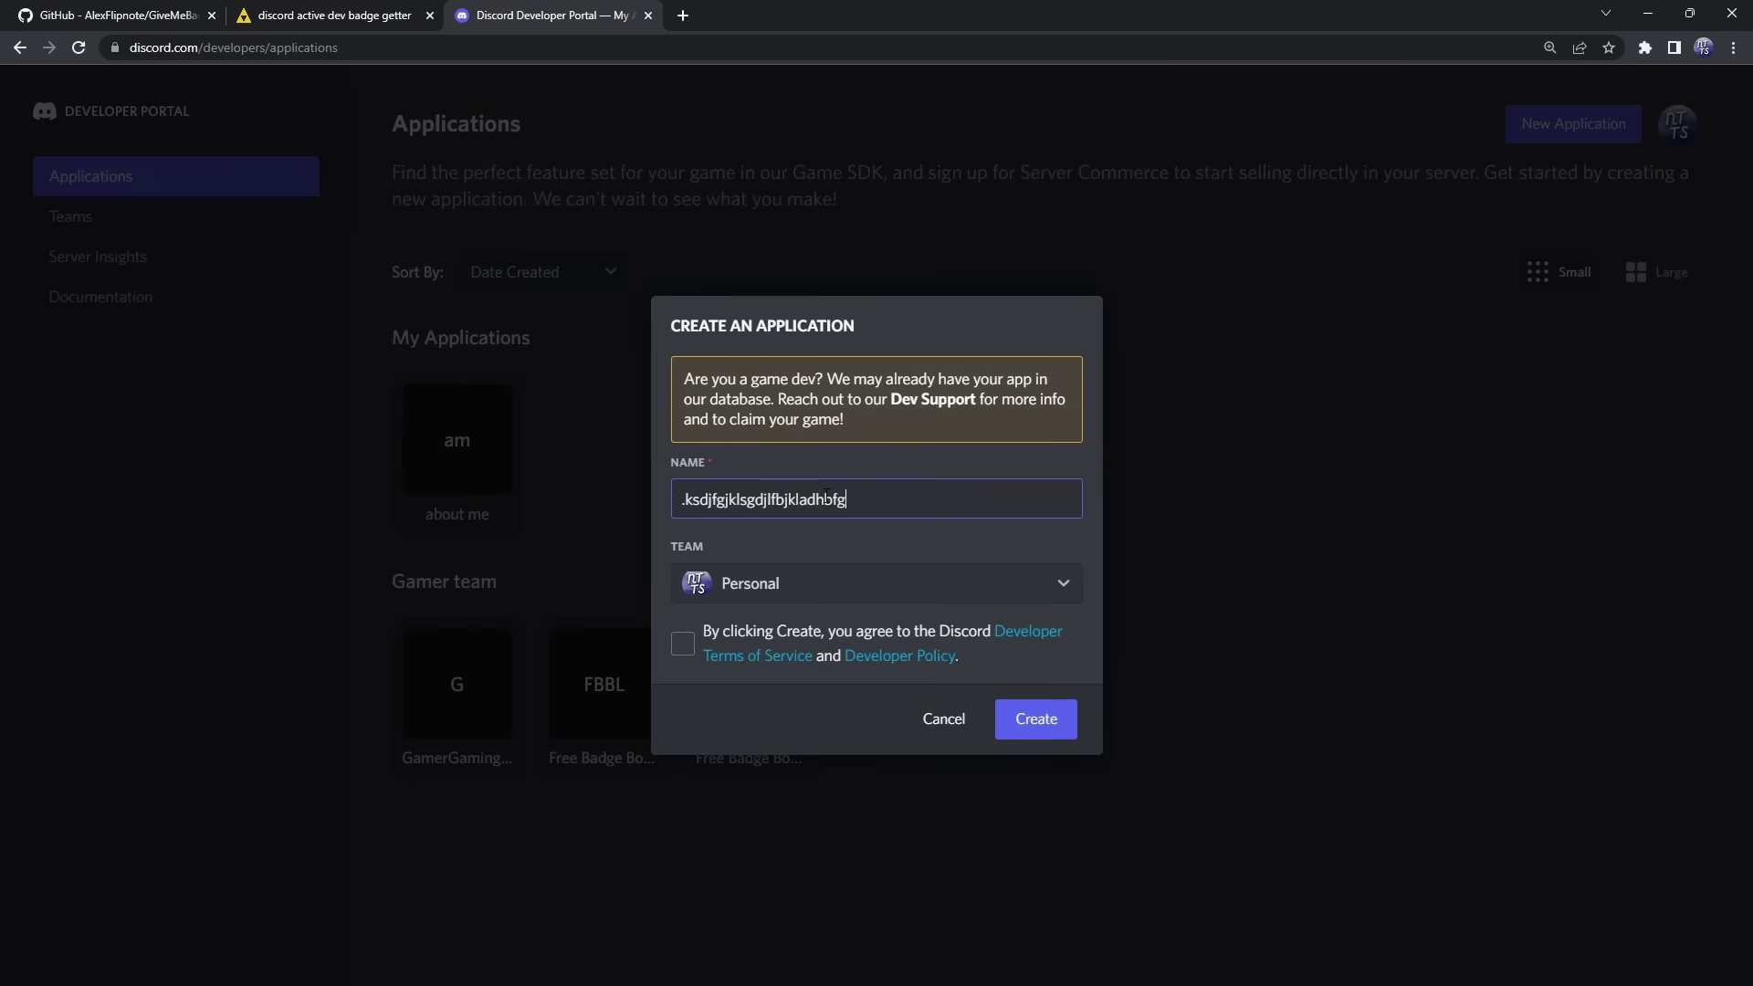
click(685, 645)
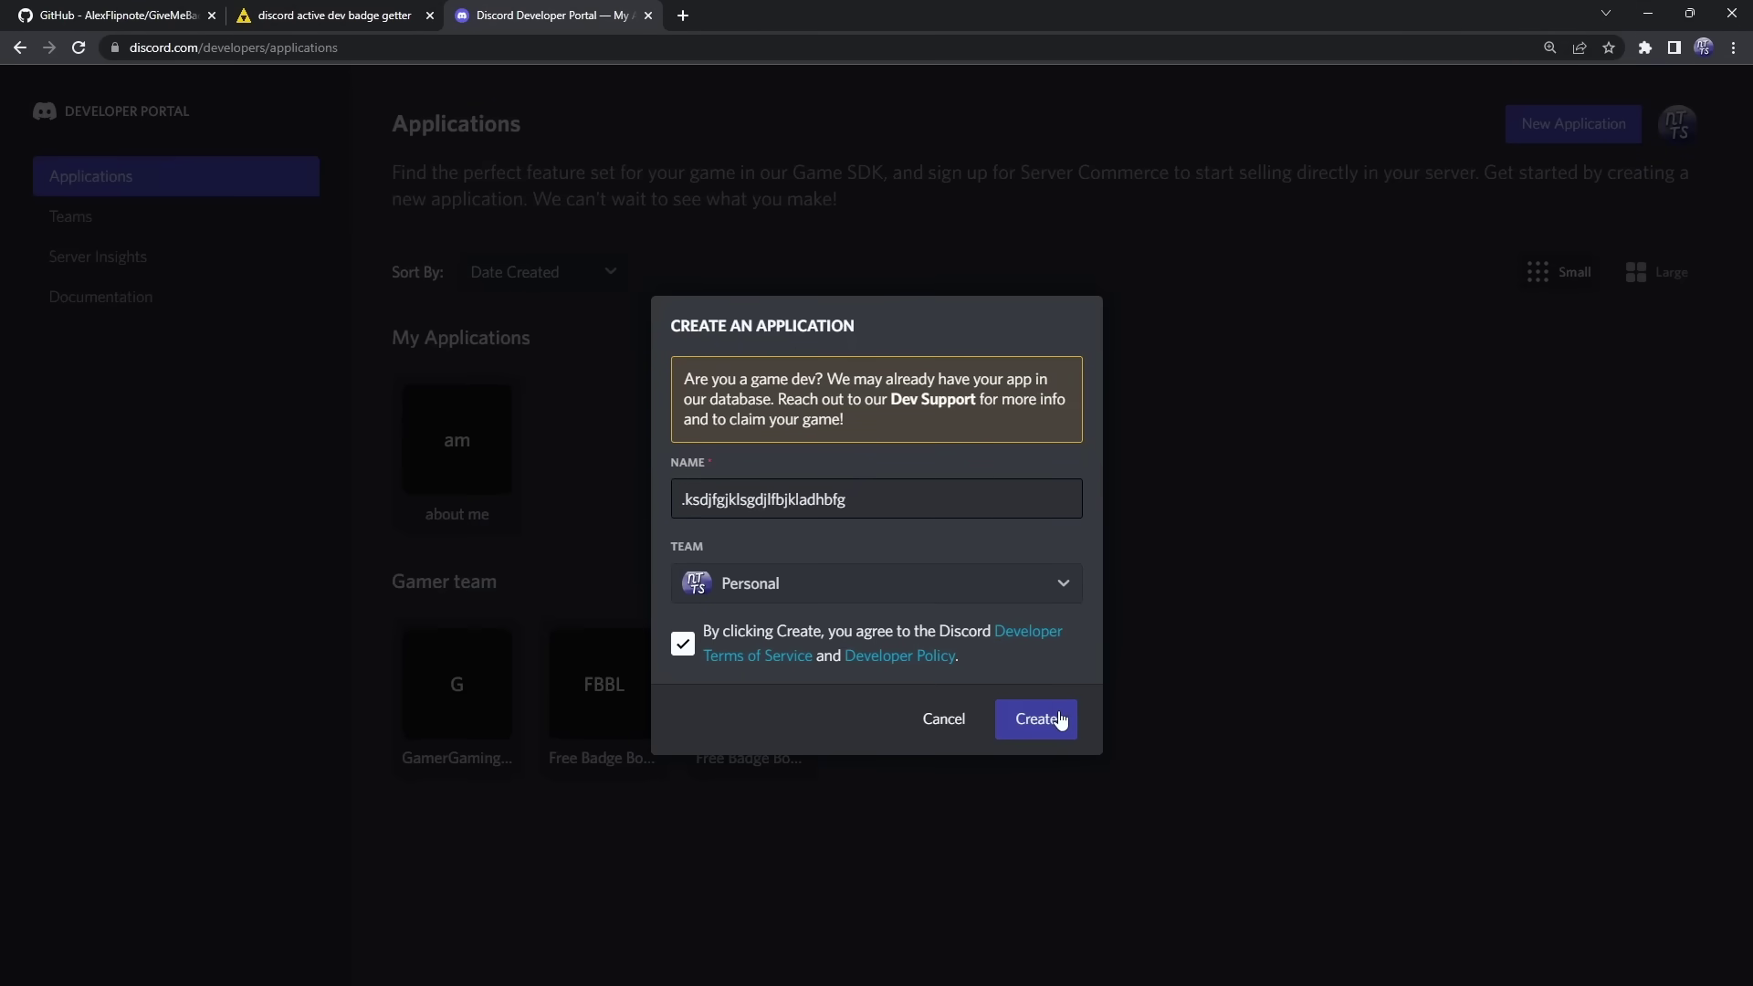
click(1056, 723)
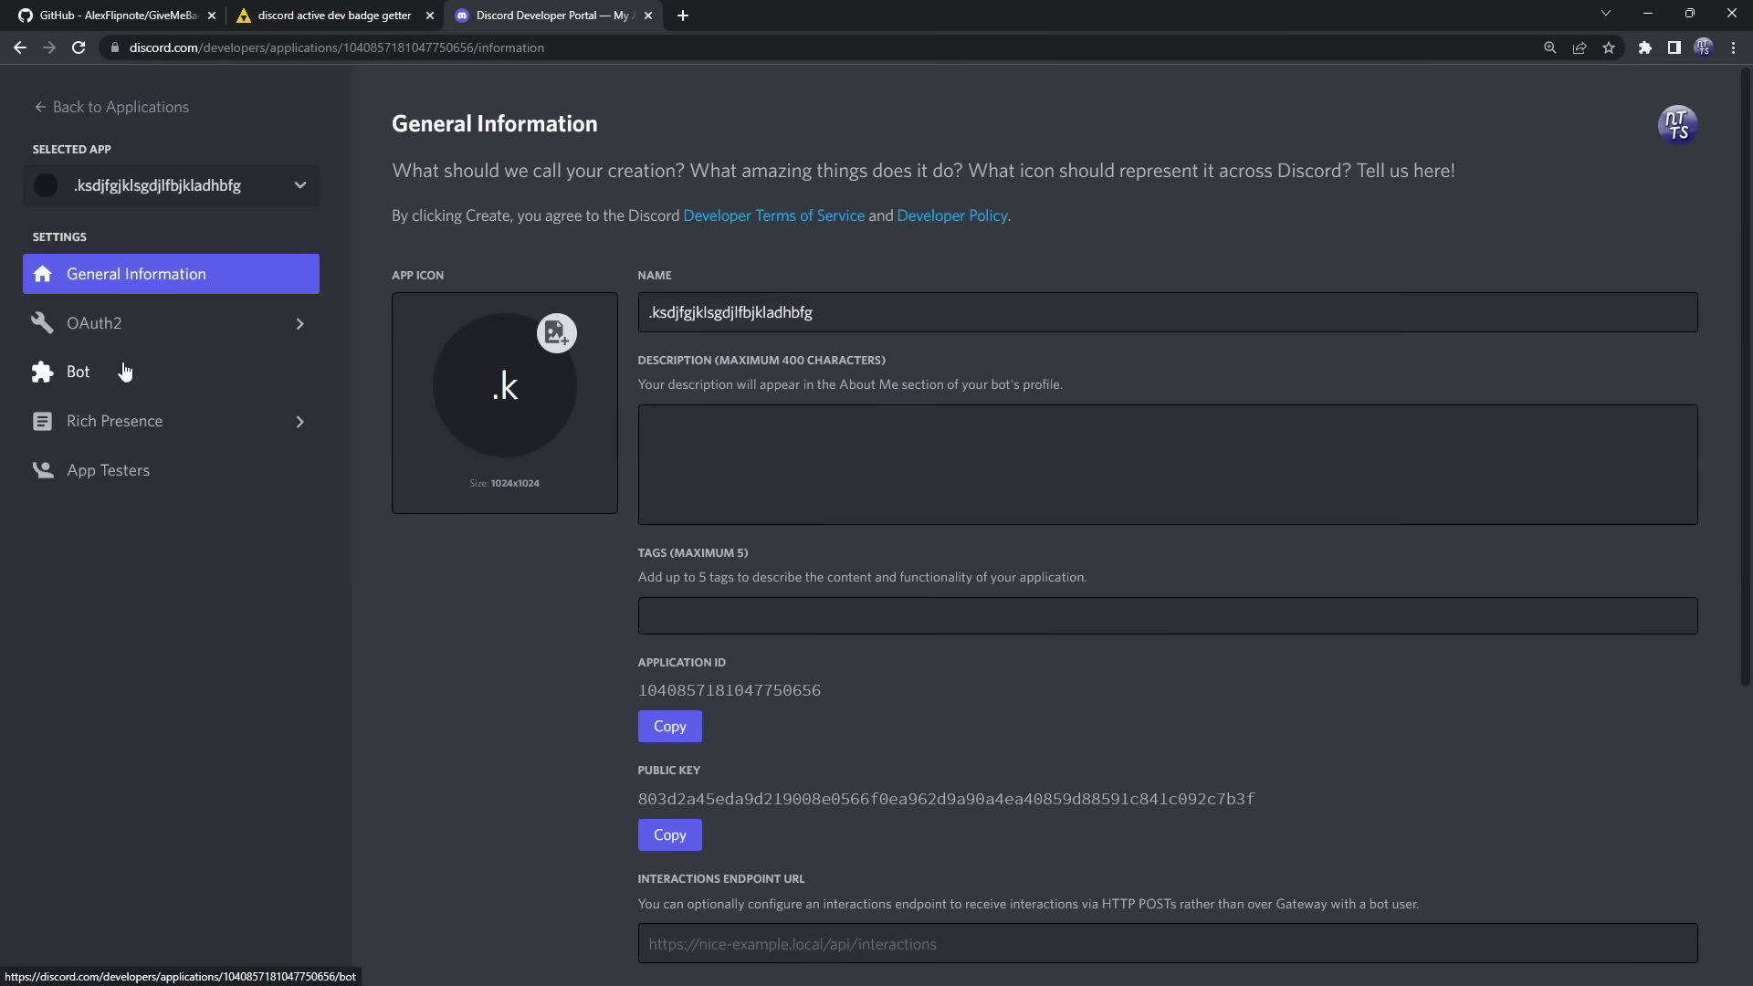
Add a bot user to the new application and accept the irrevocable action
click(118, 371)
click(1636, 318)
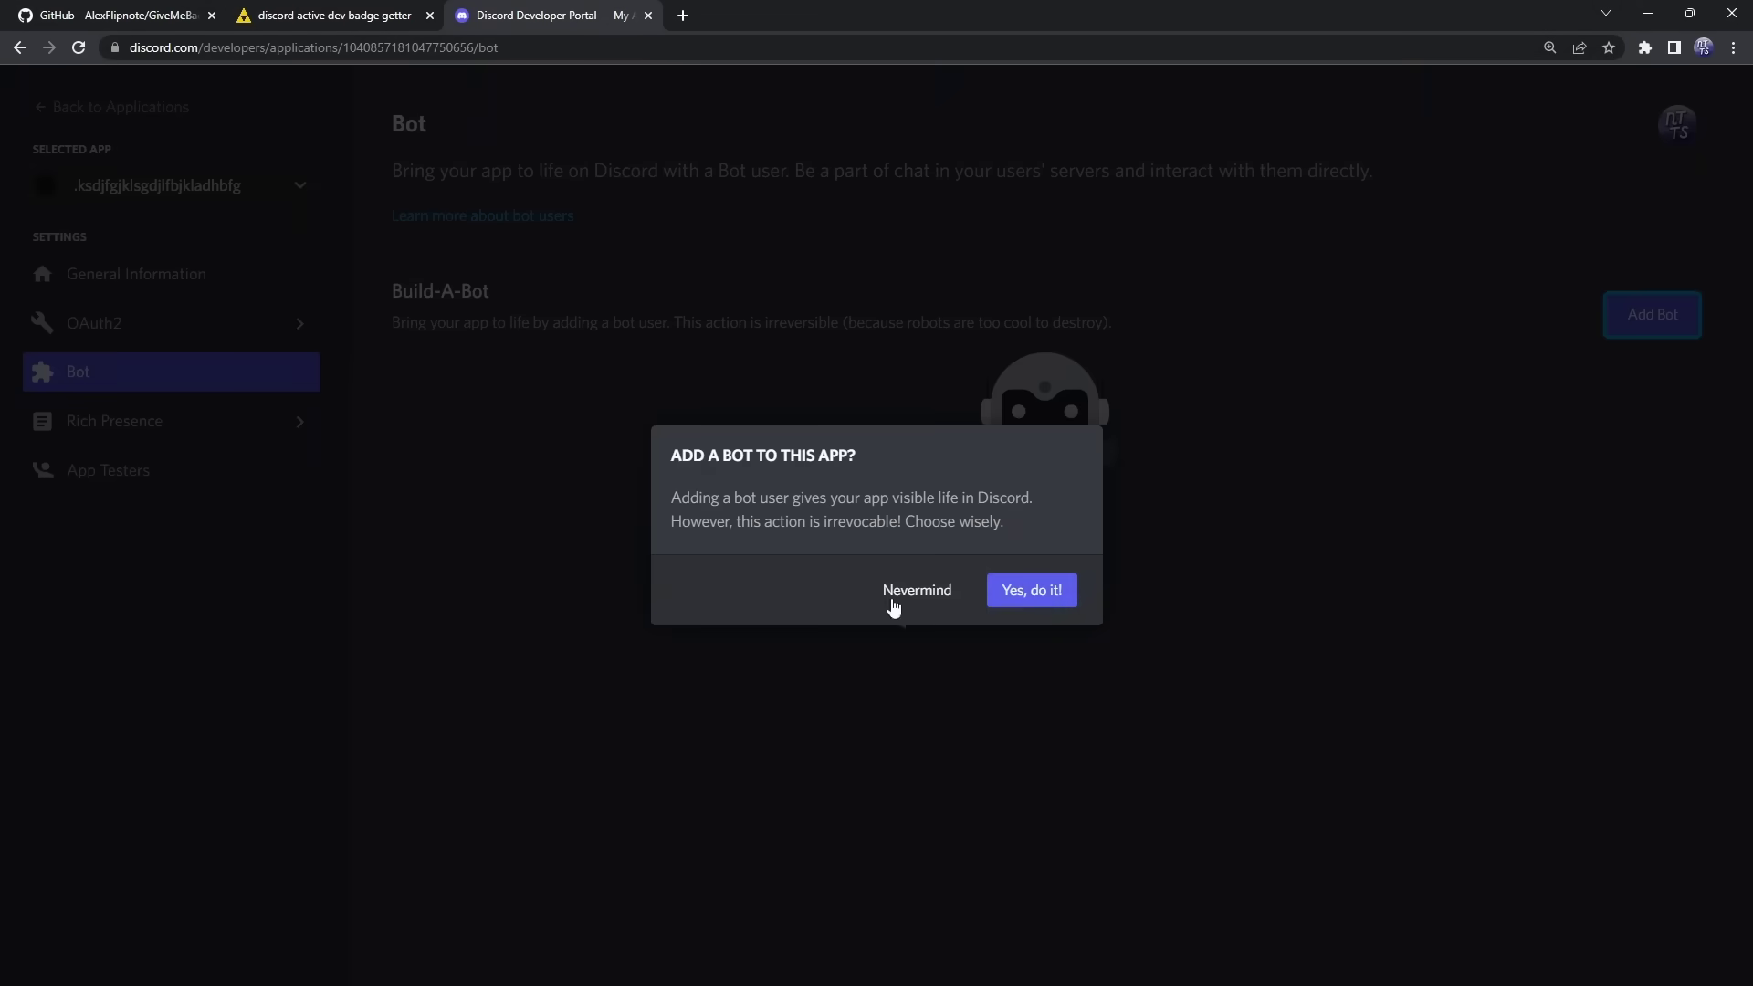
click(1016, 585)
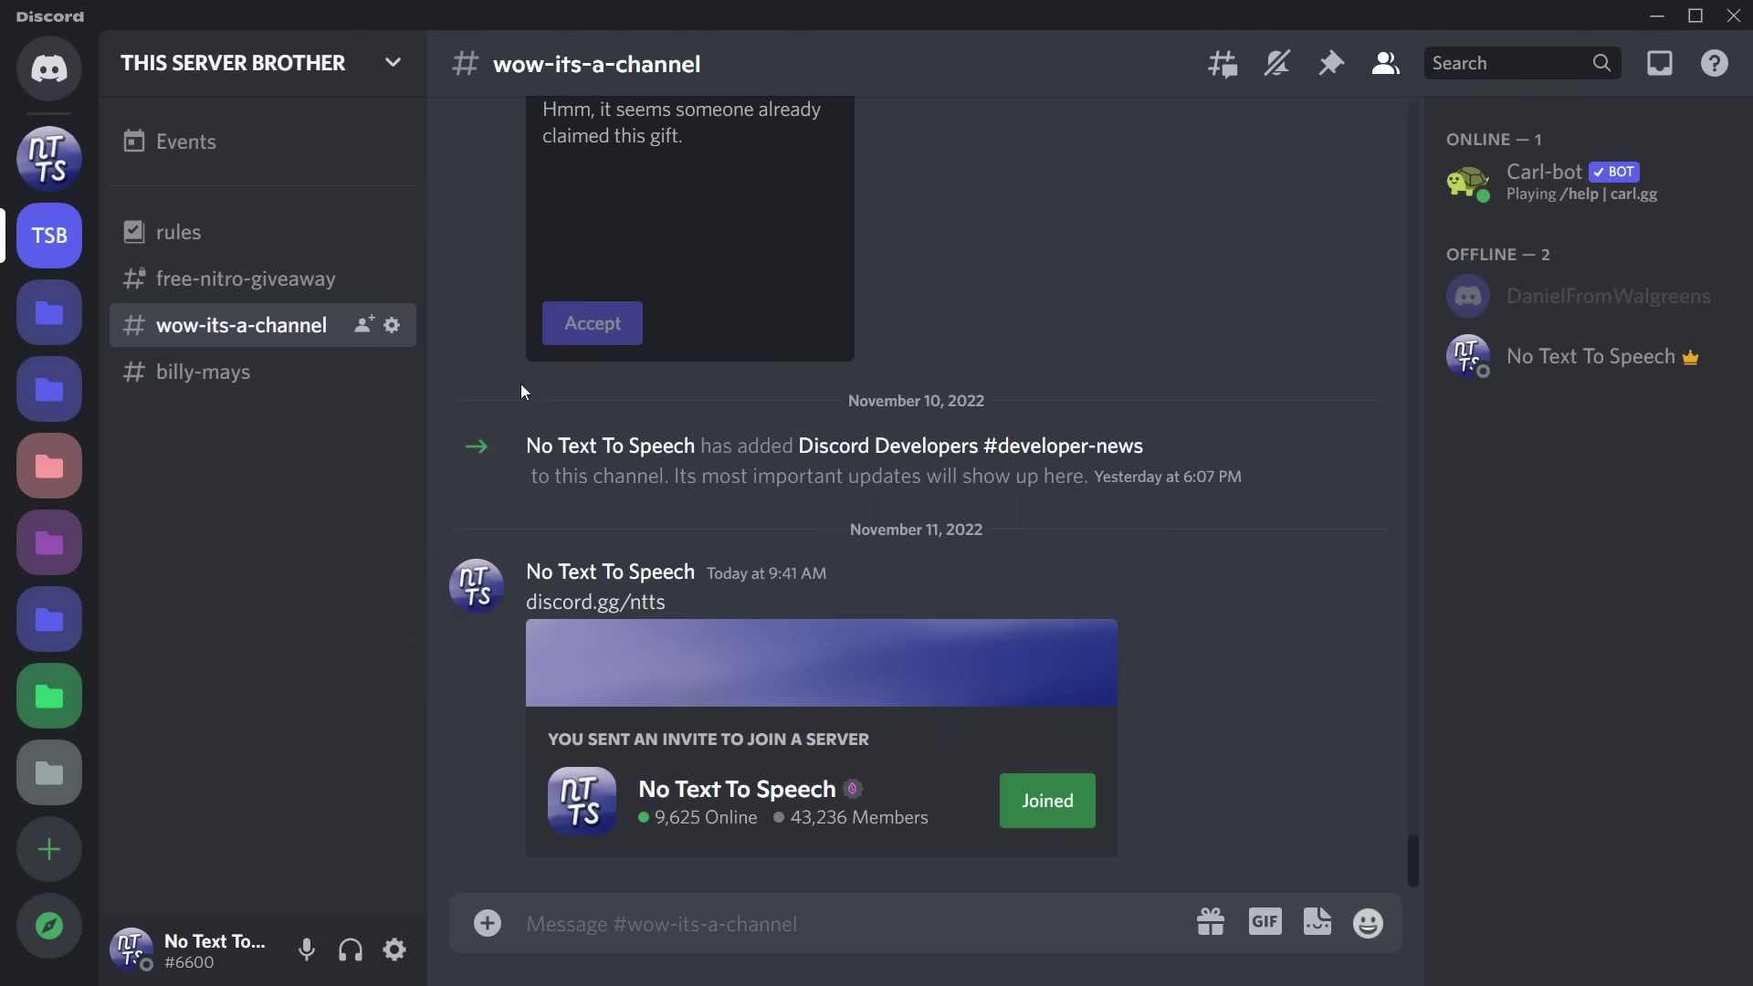
Switch to the Discord app and create a new server named badgebotserver
click(49, 849)
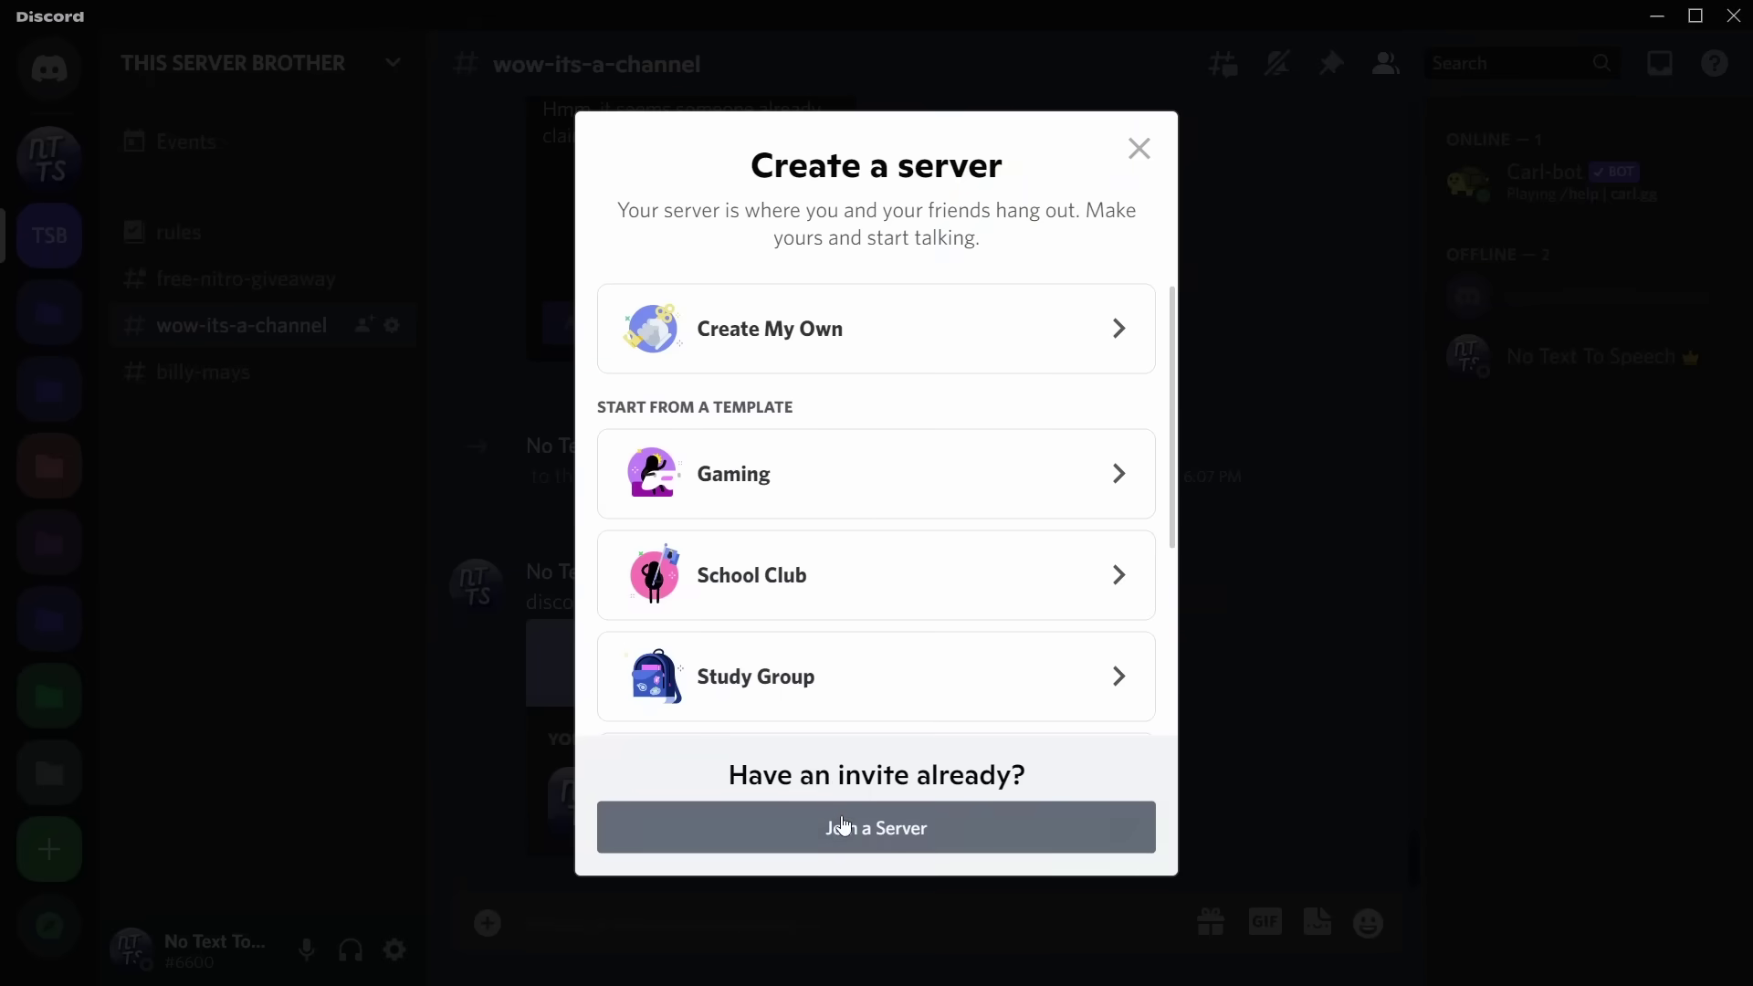
click(875, 677)
click(884, 626)
triple_click(836, 604)
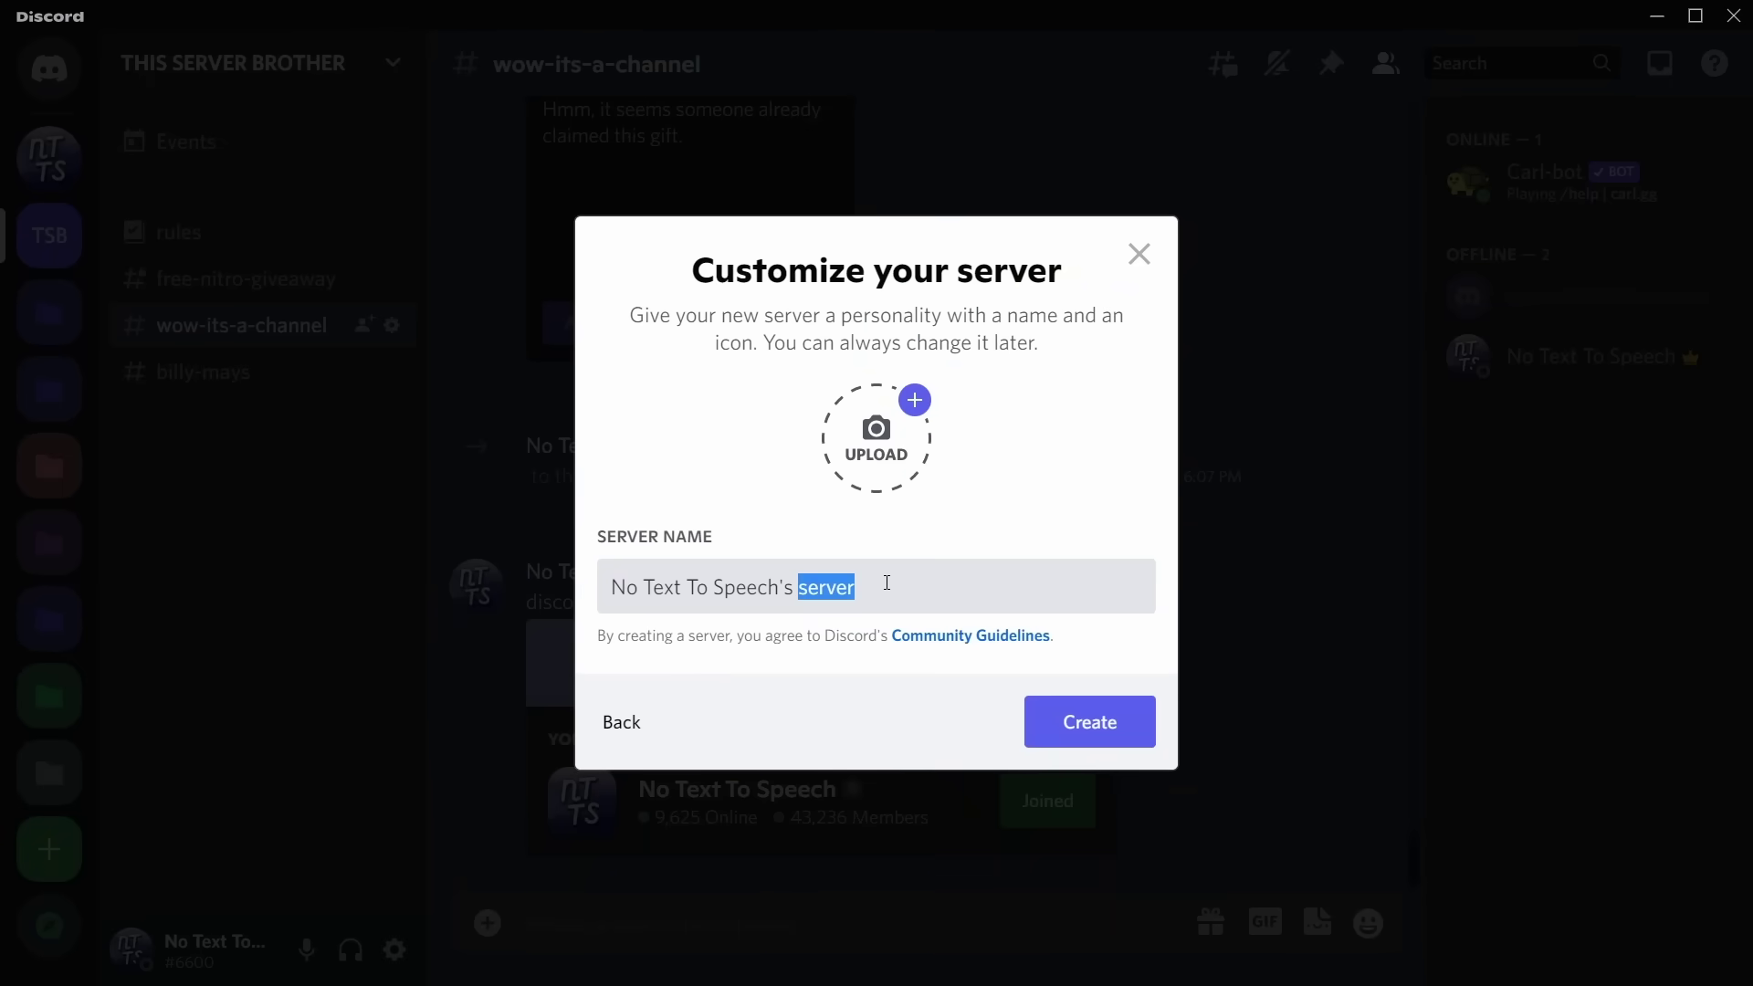
text(badgebotserver)
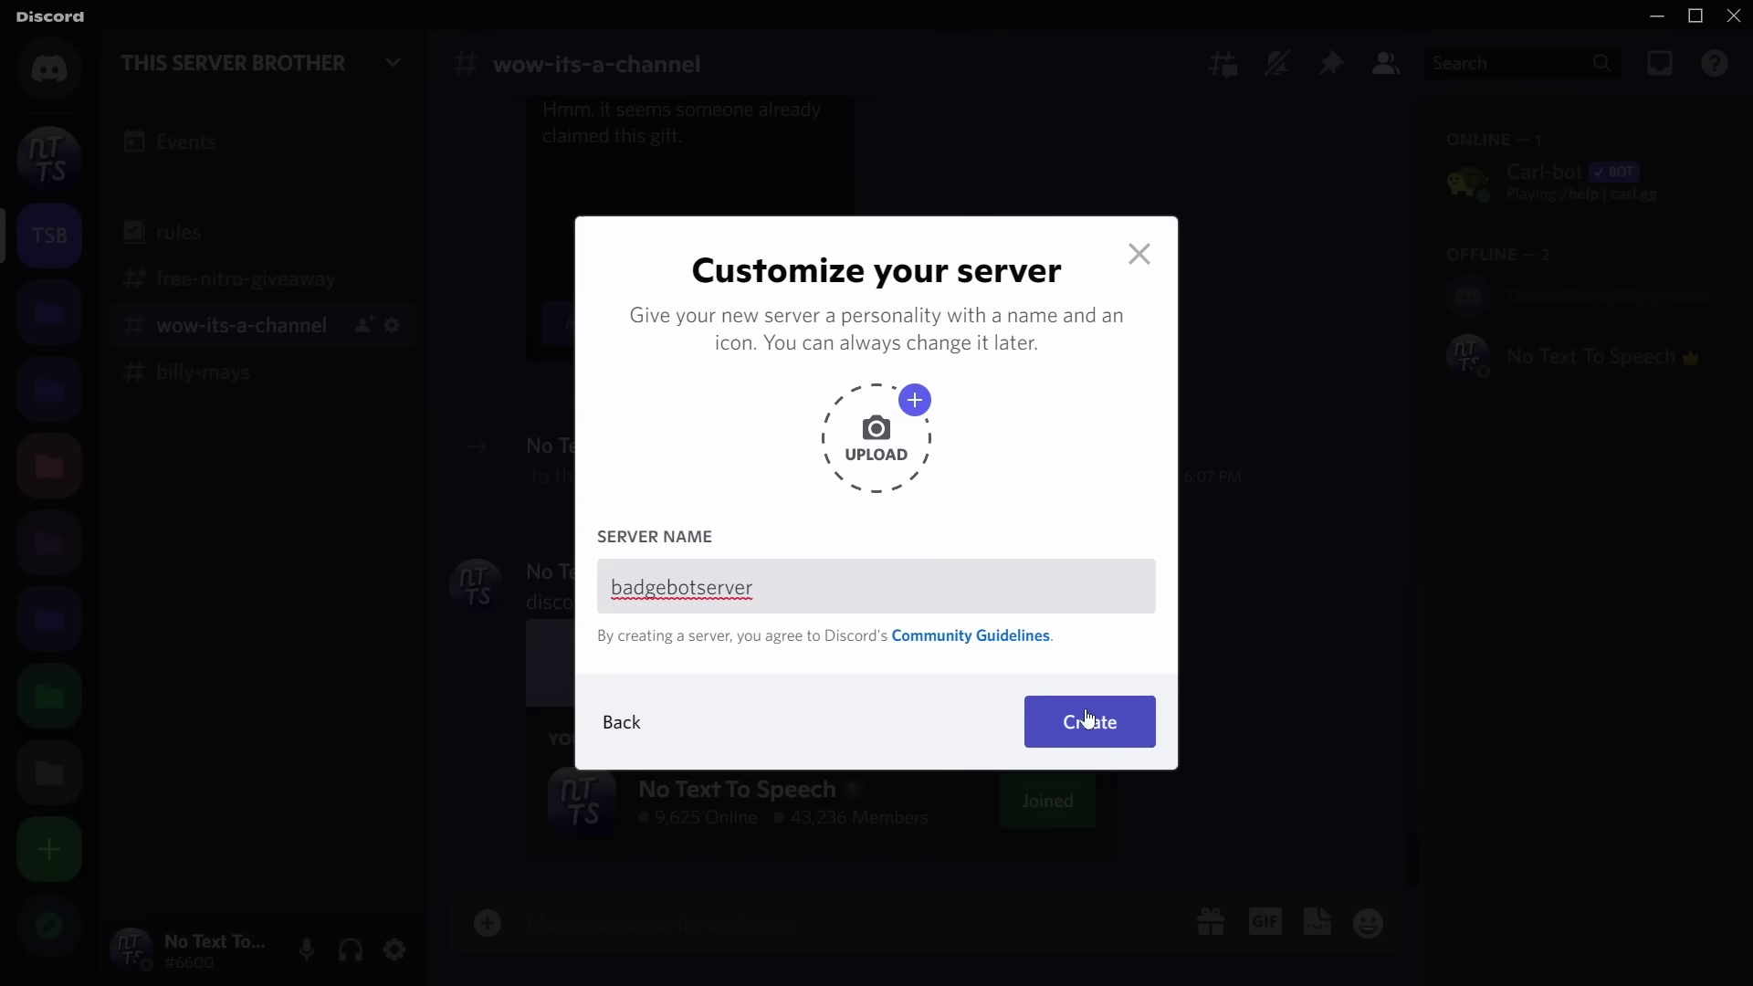
click(1089, 721)
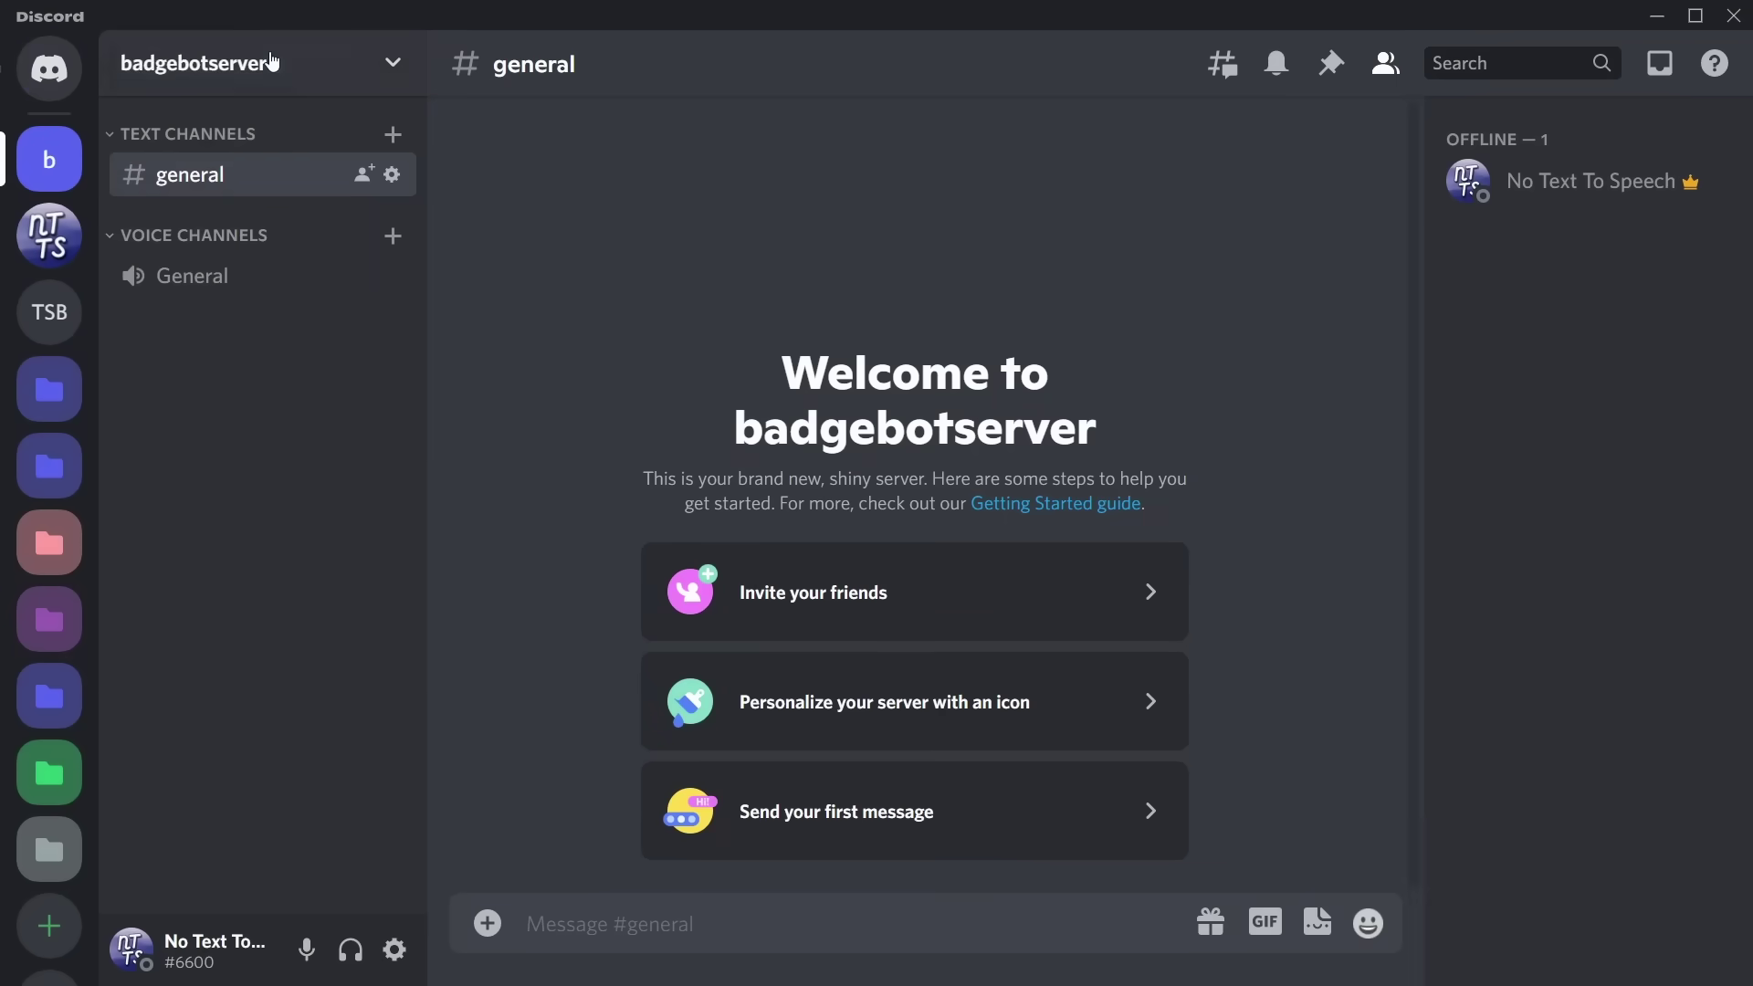
Open the server settings of badgebotserver and start the Community server setup
click(362, 63)
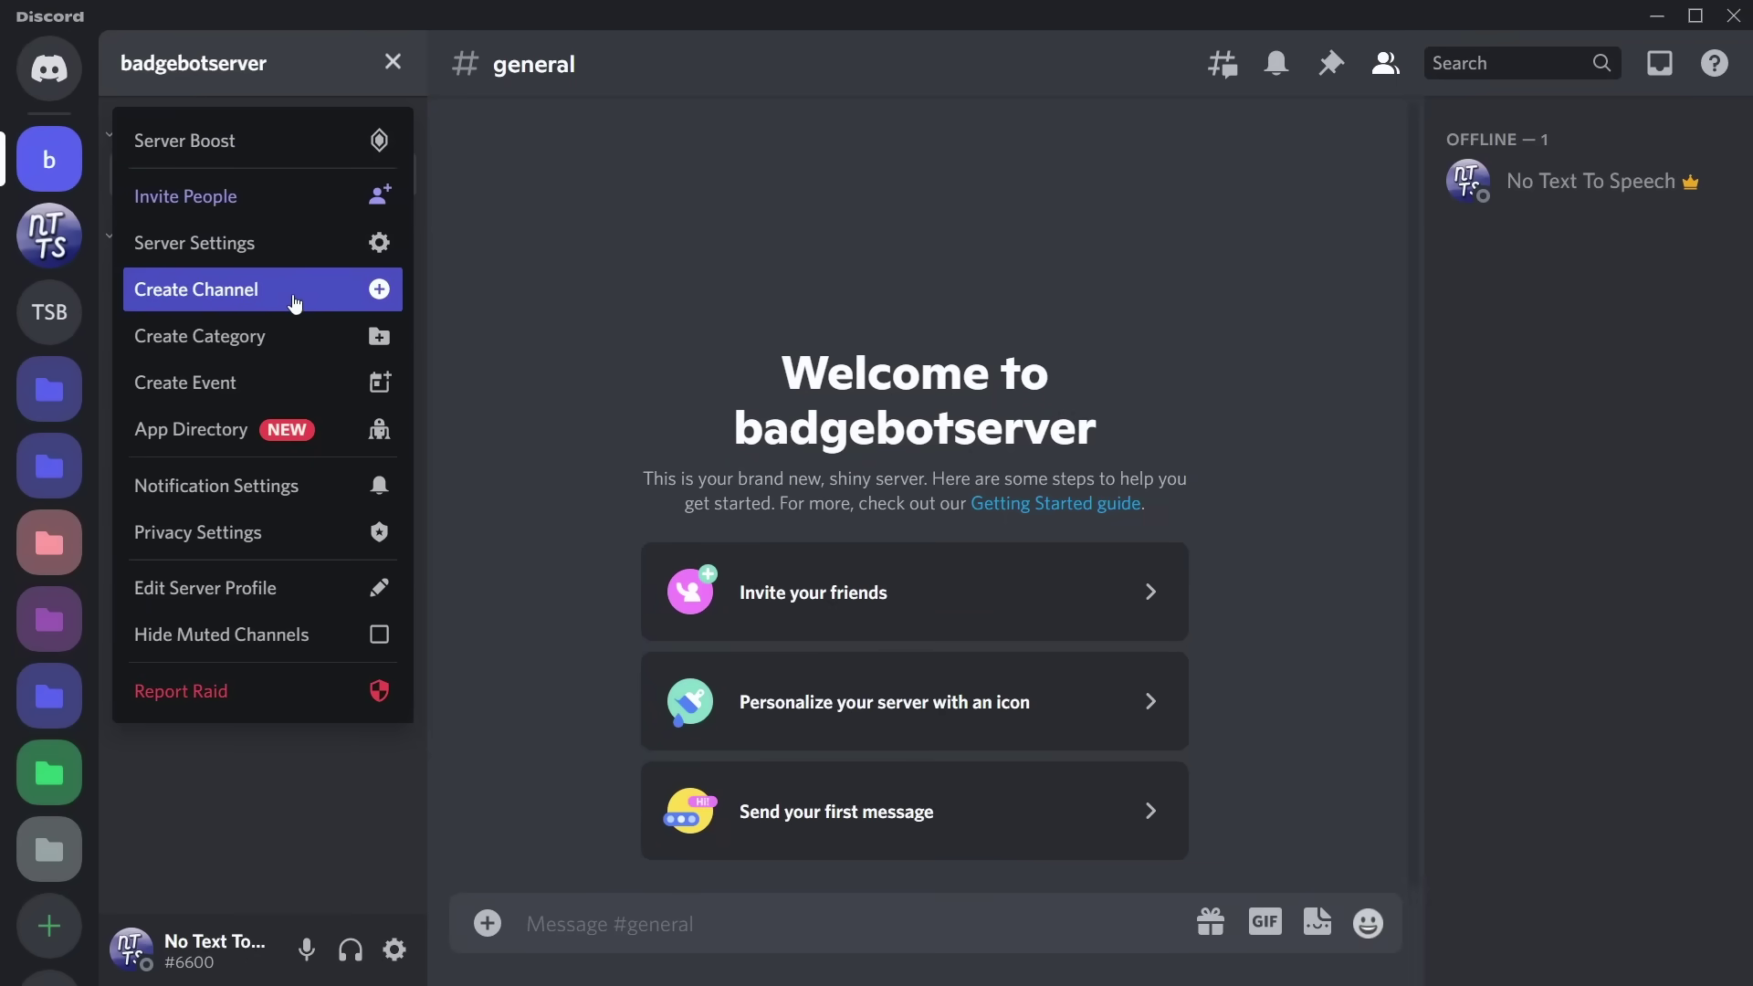
click(283, 240)
scroll(347, 600, down, 2)
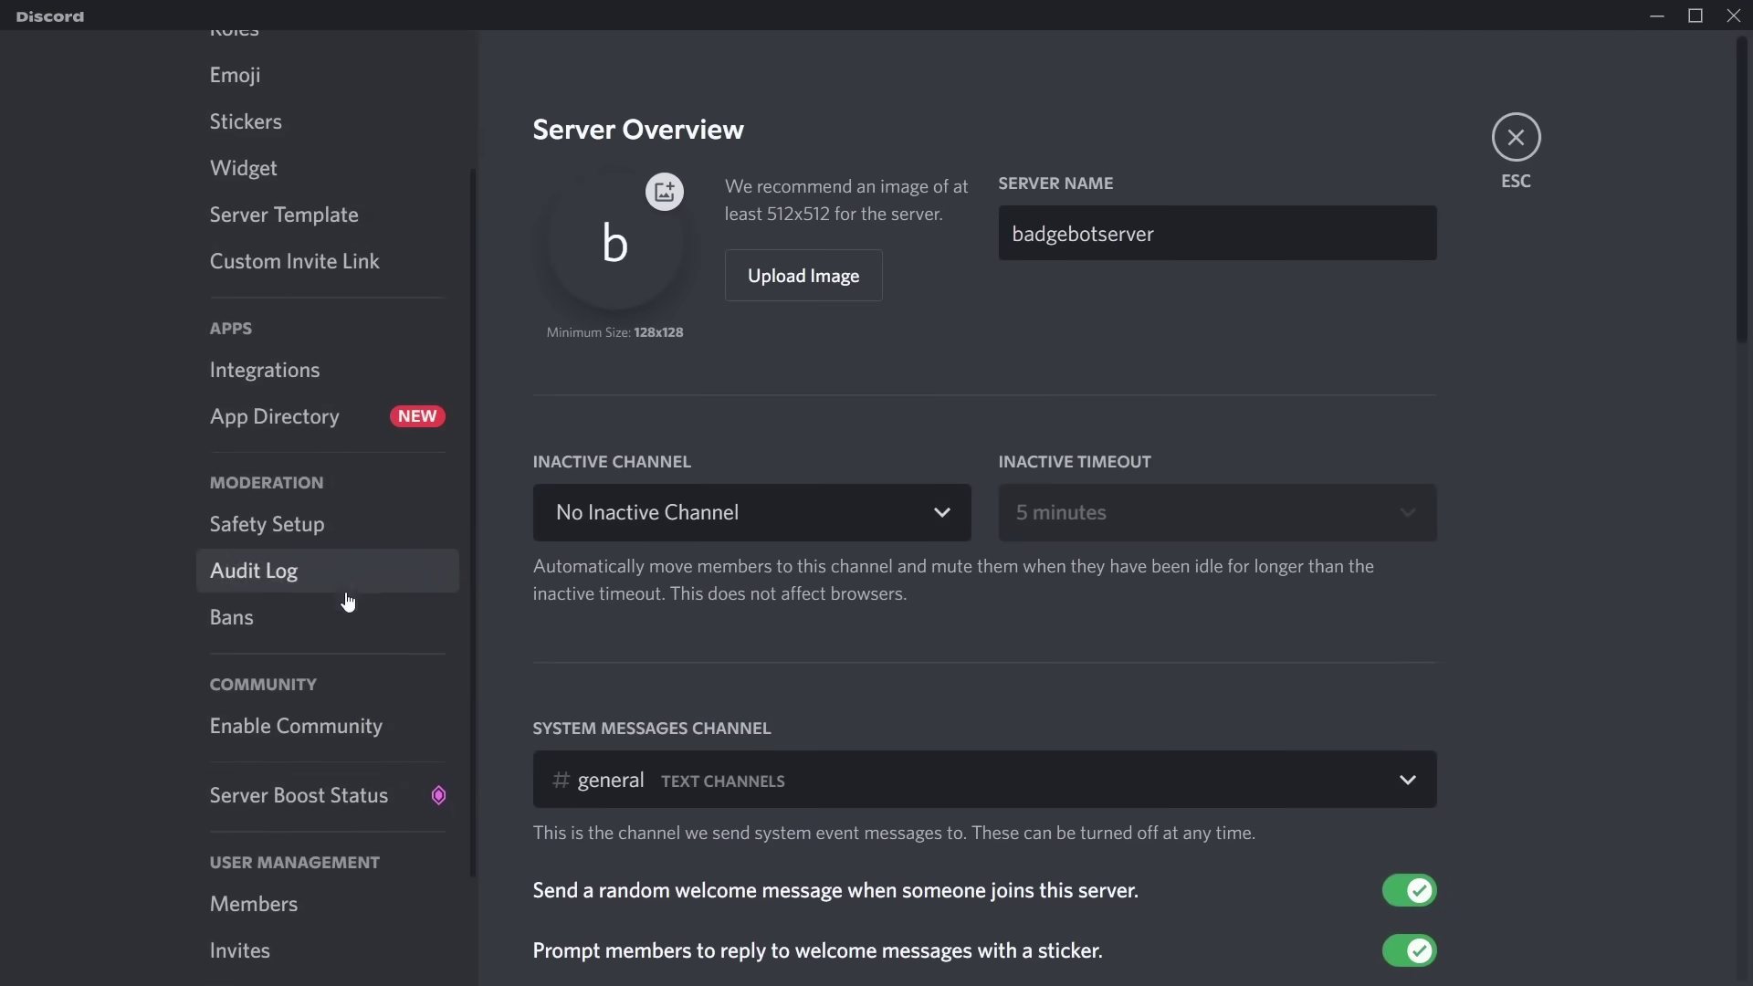
click(301, 726)
click(959, 616)
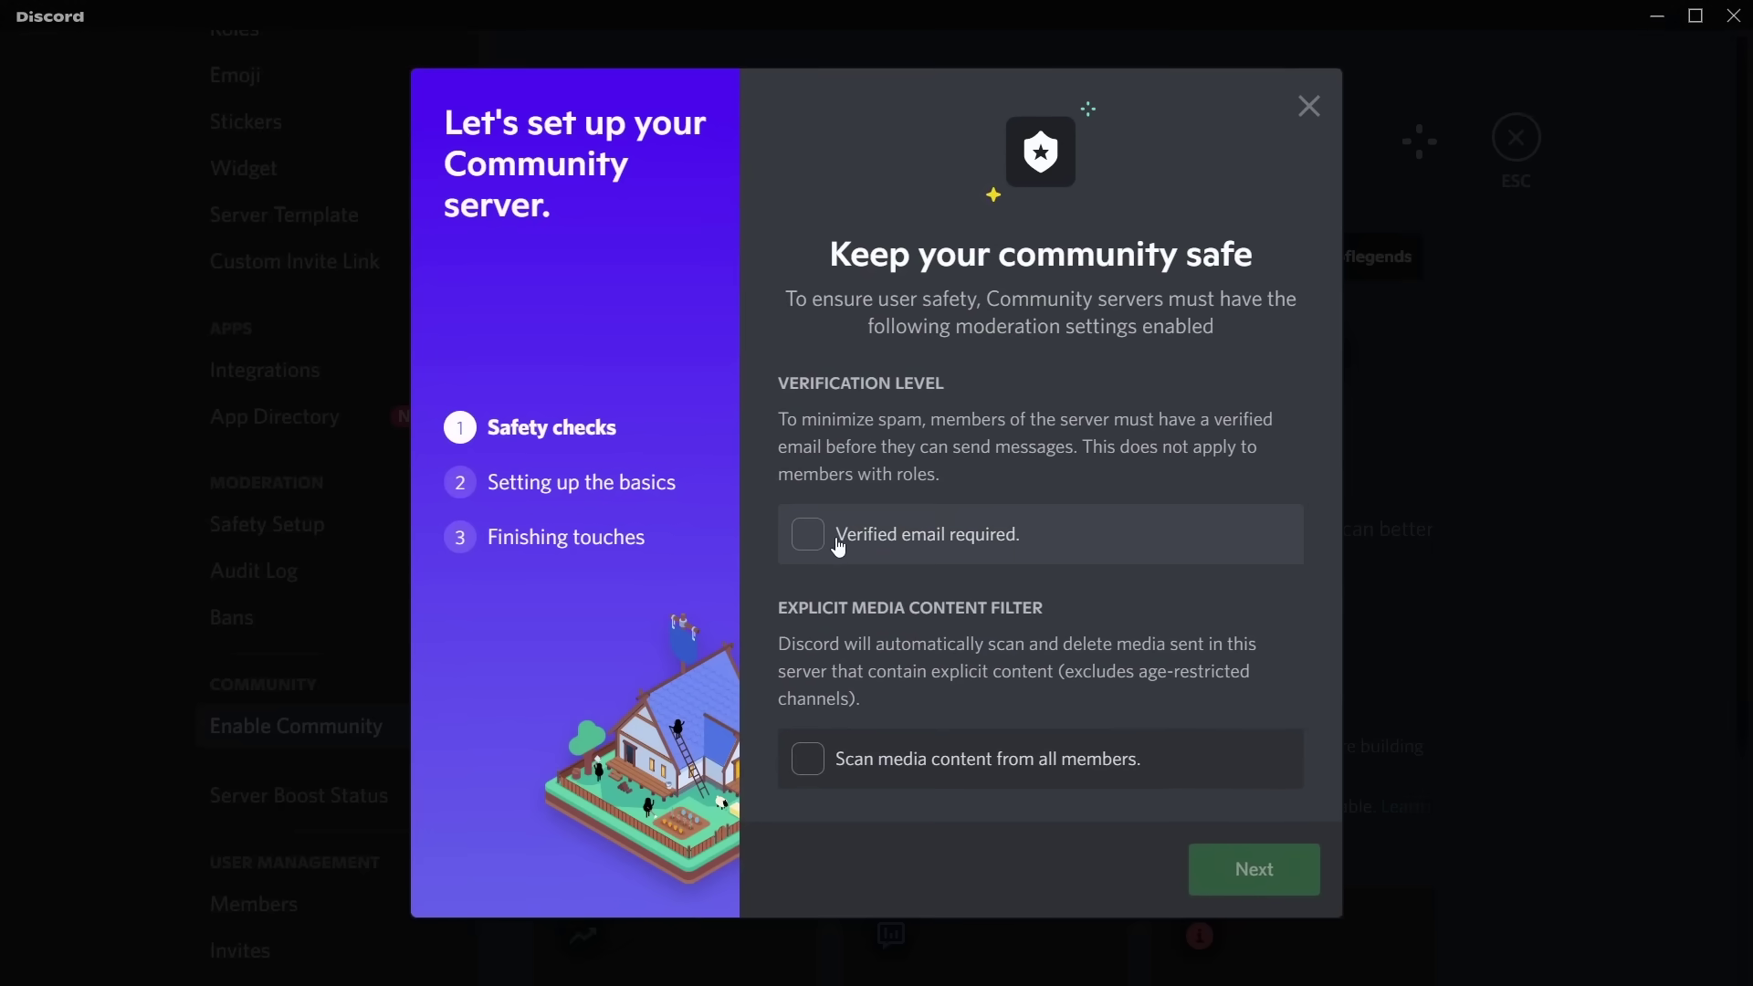
Complete the Community setup with verified email, media scanning for all members and the default channels, agree to the rules, and leave the settings
click(804, 536)
click(808, 769)
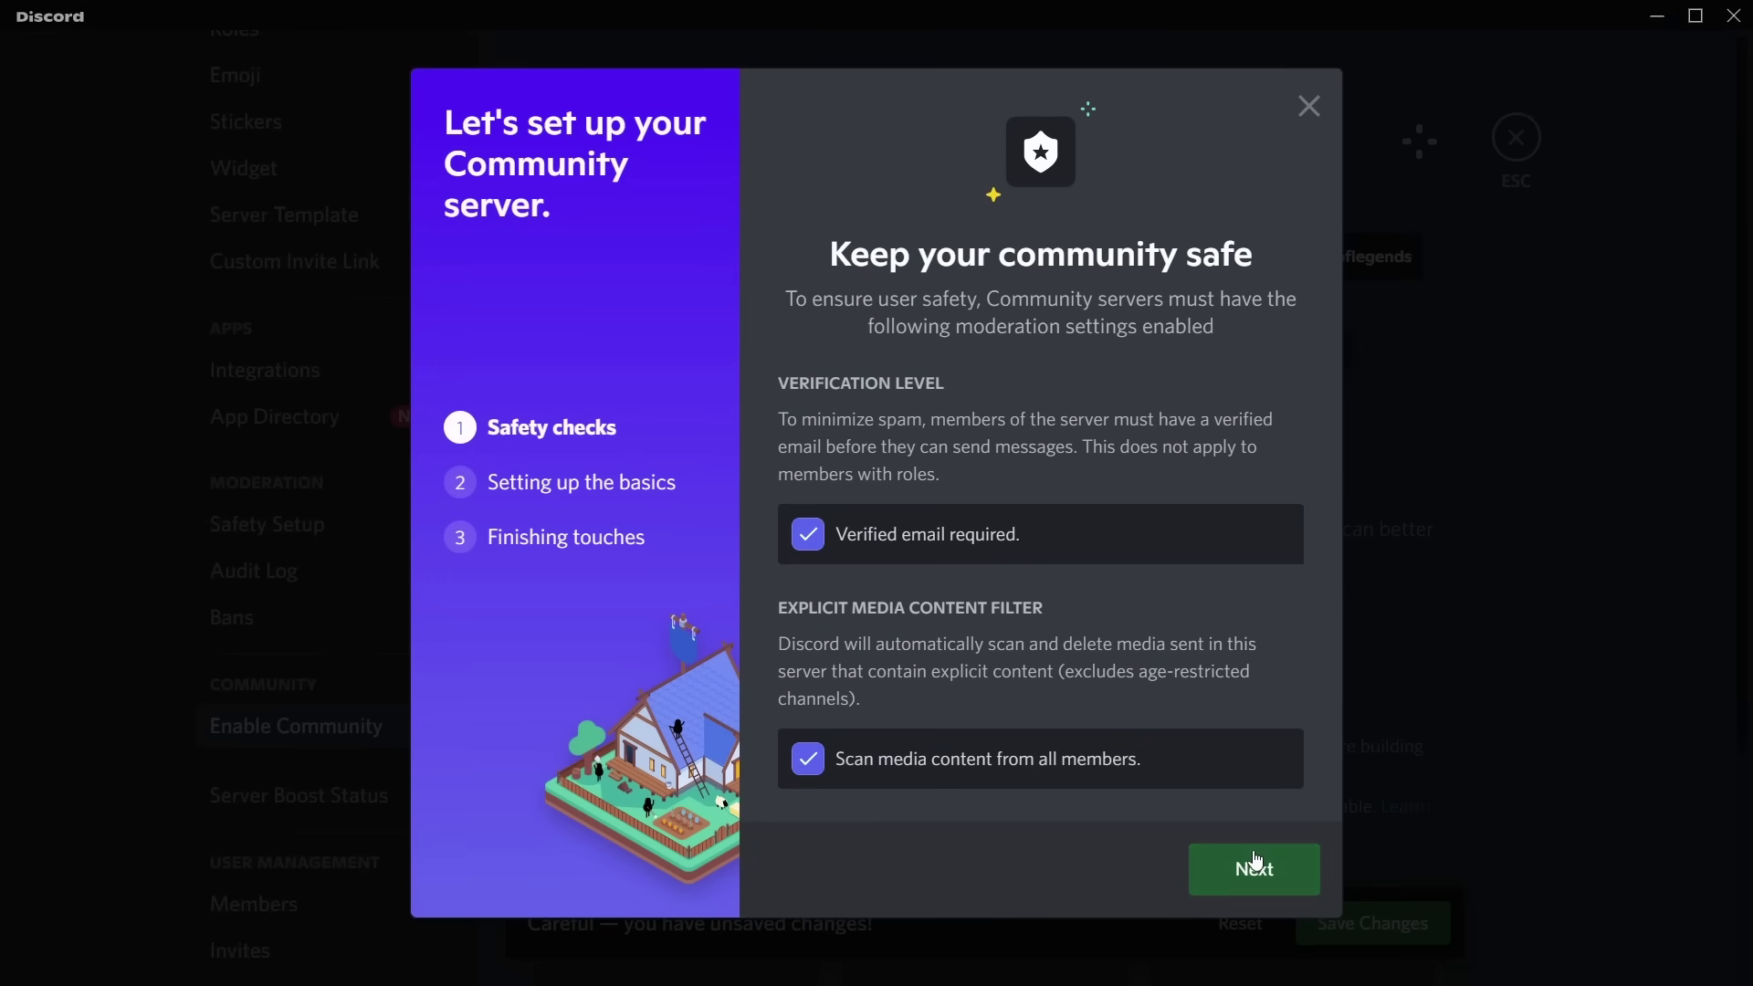
click(1252, 863)
click(1224, 866)
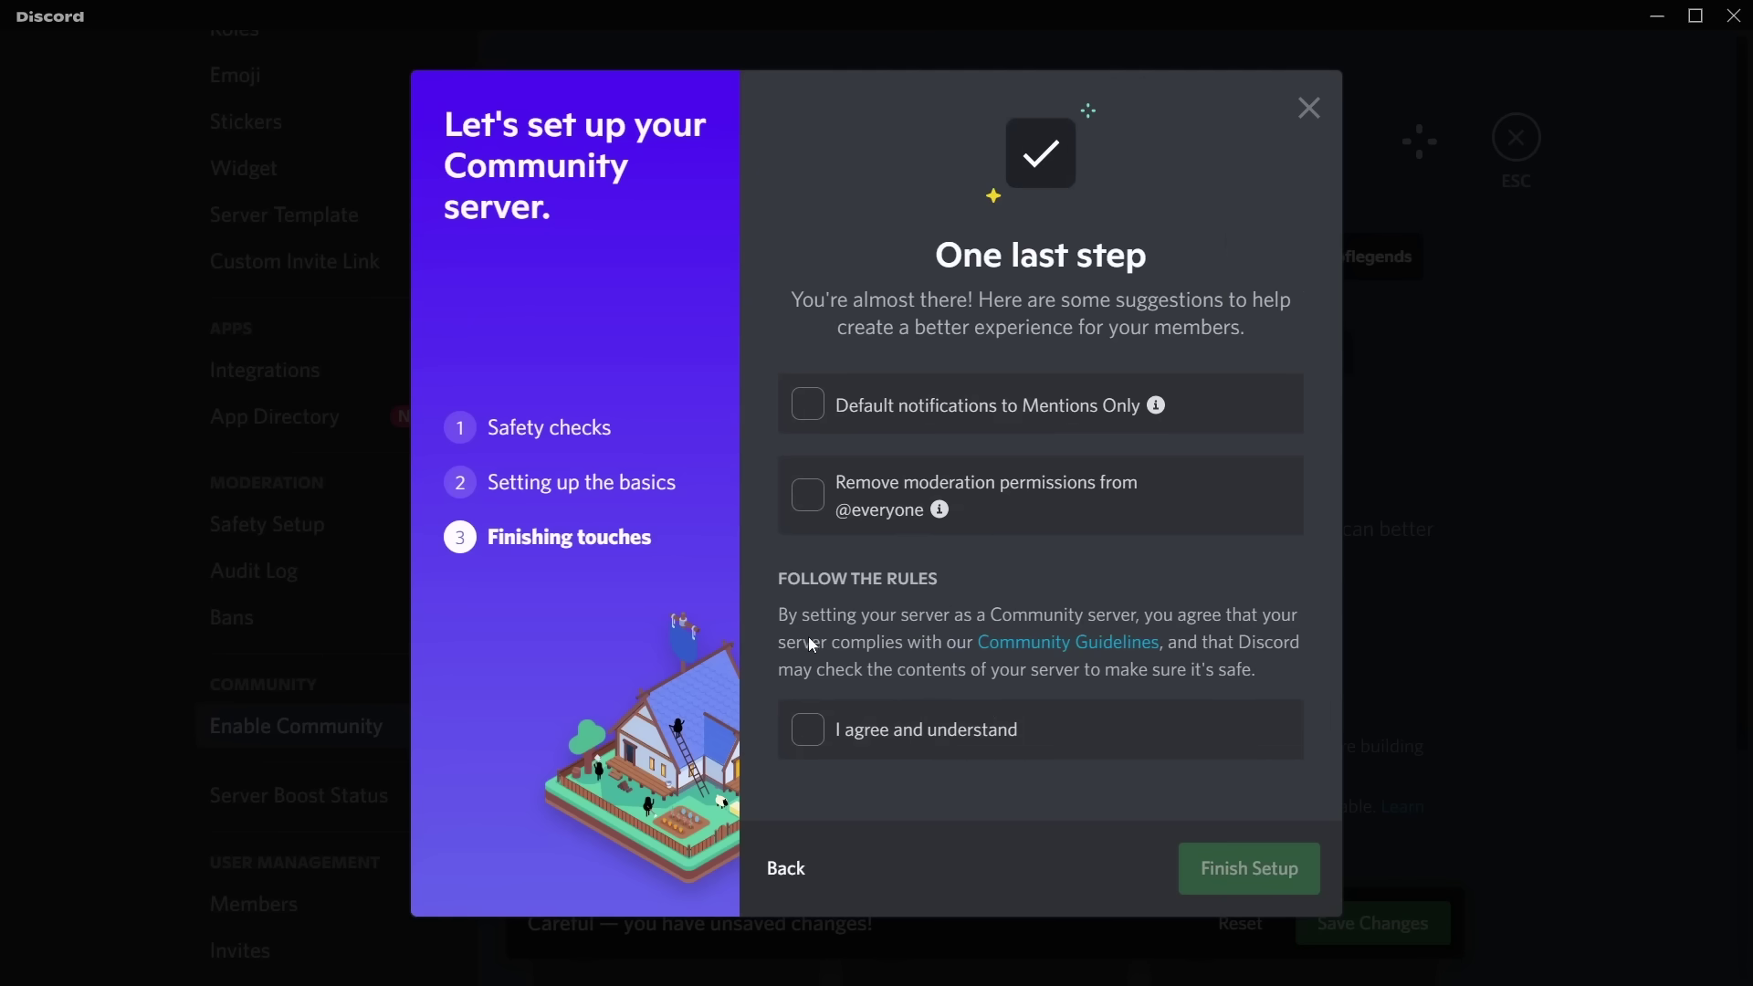
click(803, 728)
click(1278, 876)
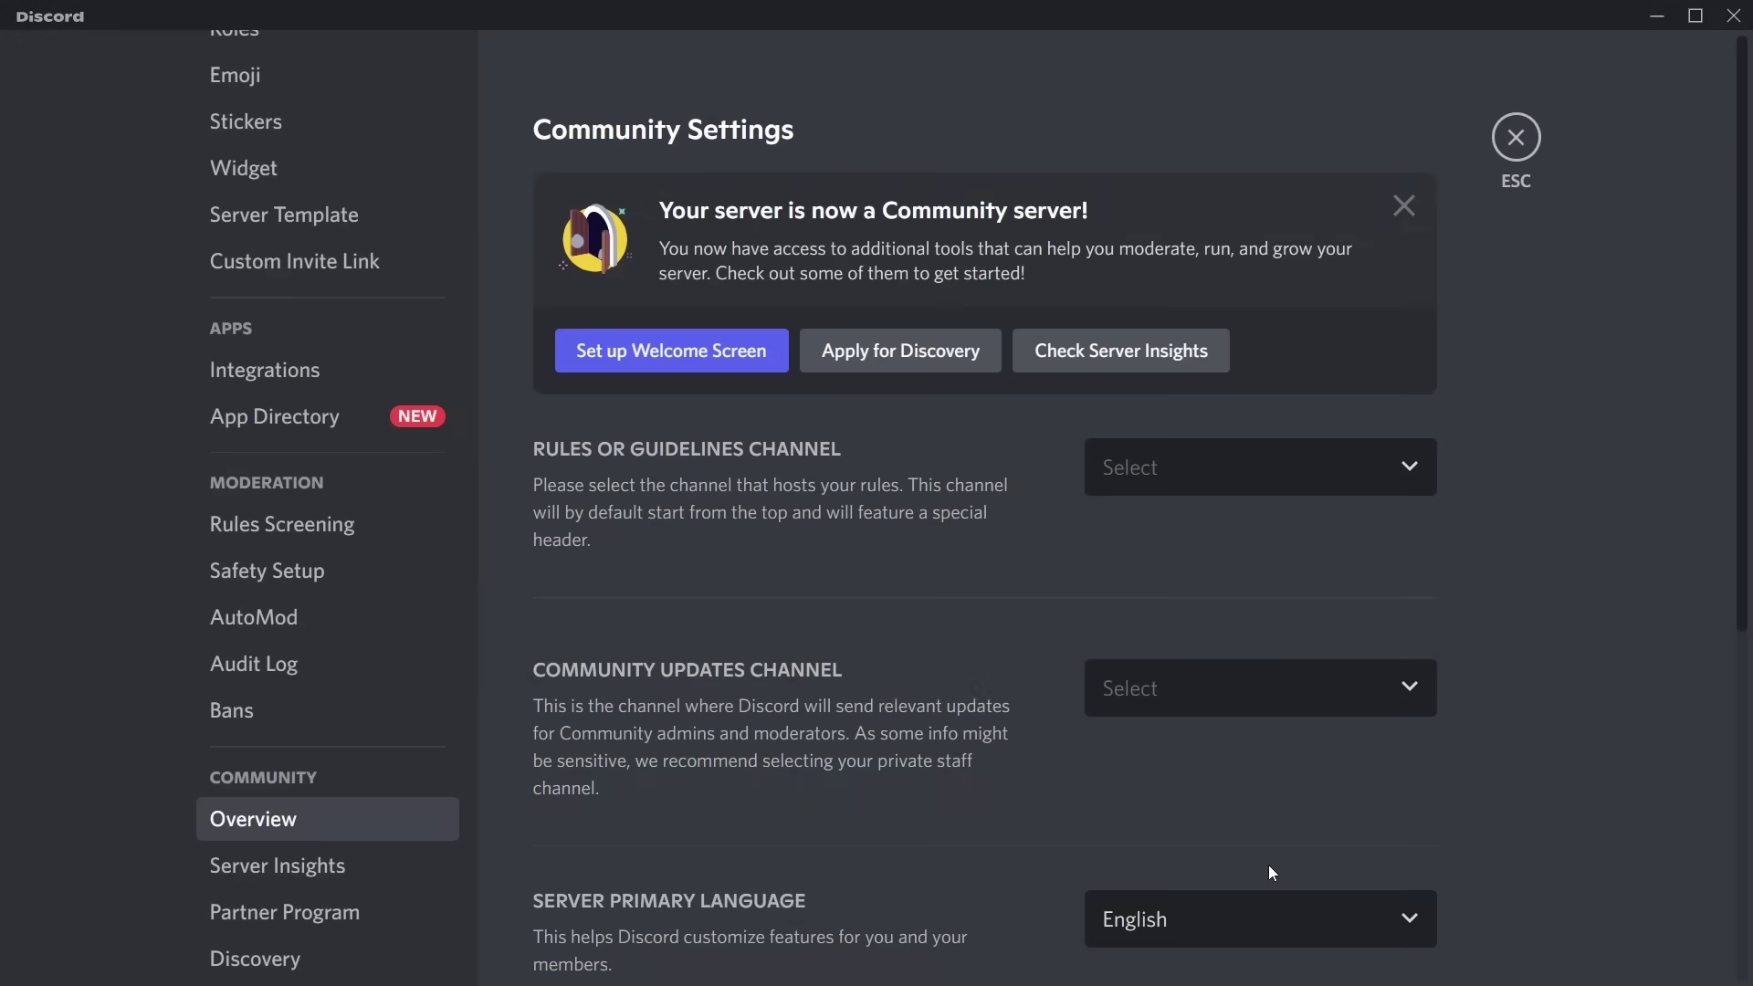
click(1517, 139)
Switch to the browser, advance the badge getter site to its application step, and open the .ksdjfgjklsgdjlfbjkladhbfg application in the Developer Portal
key(alt+Tab)
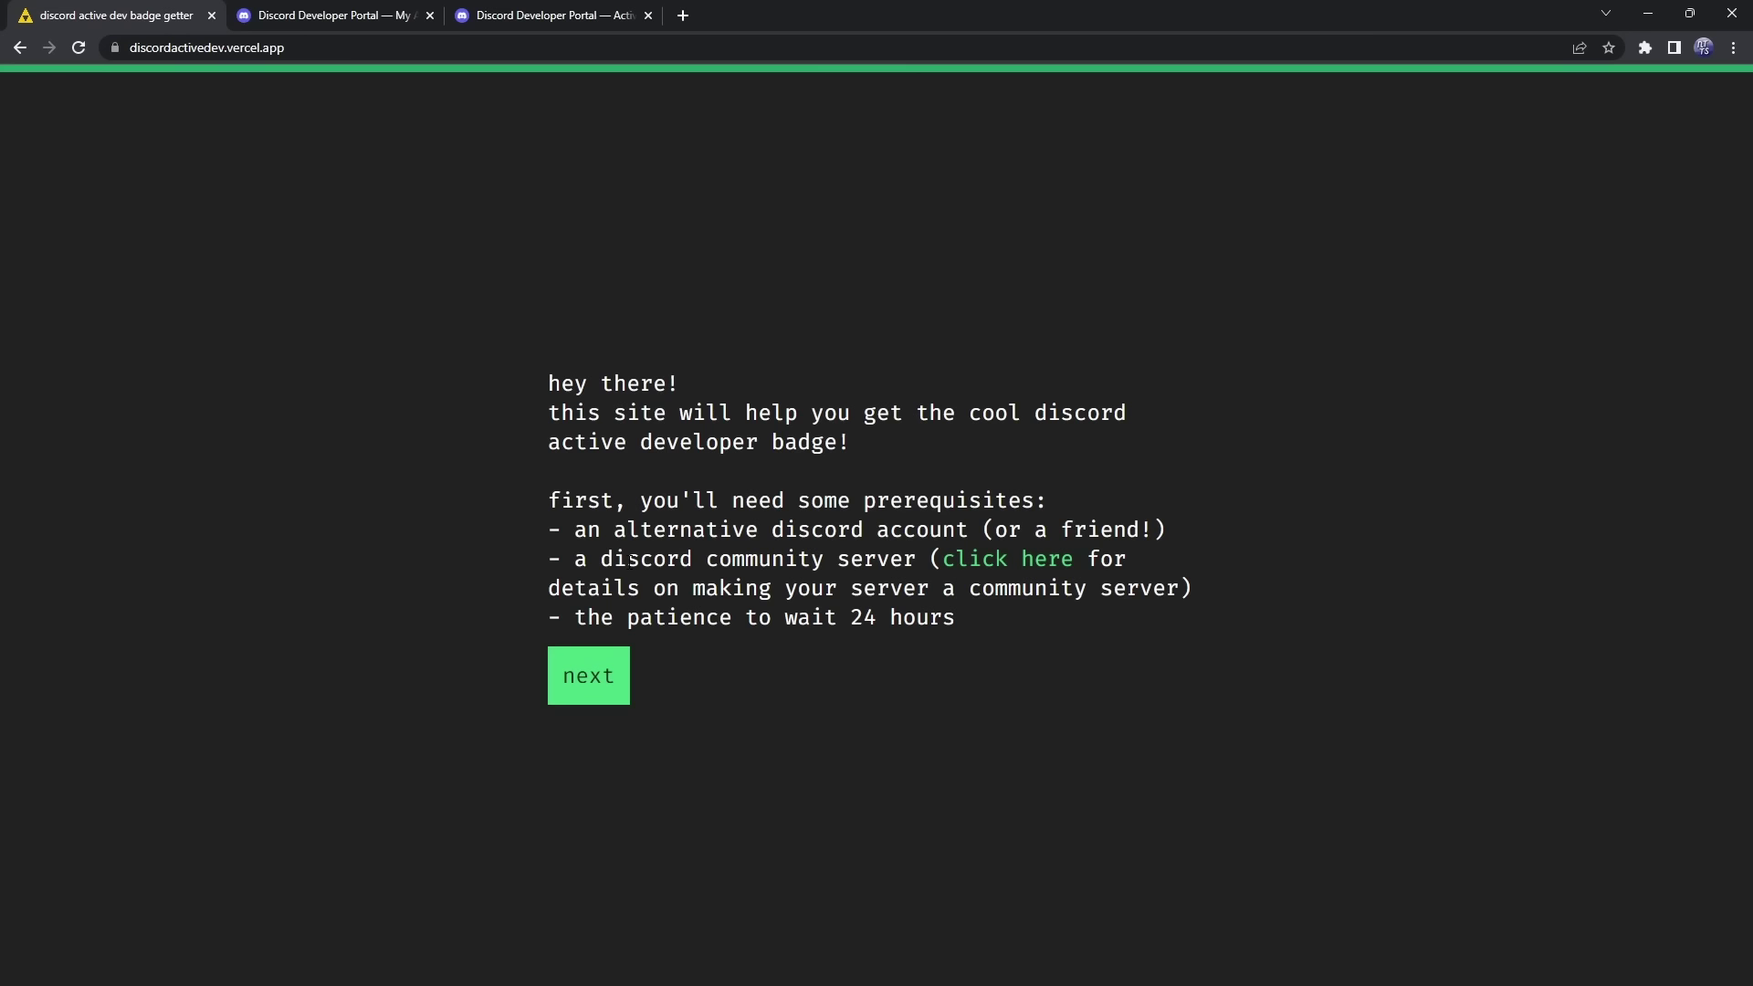
click(602, 691)
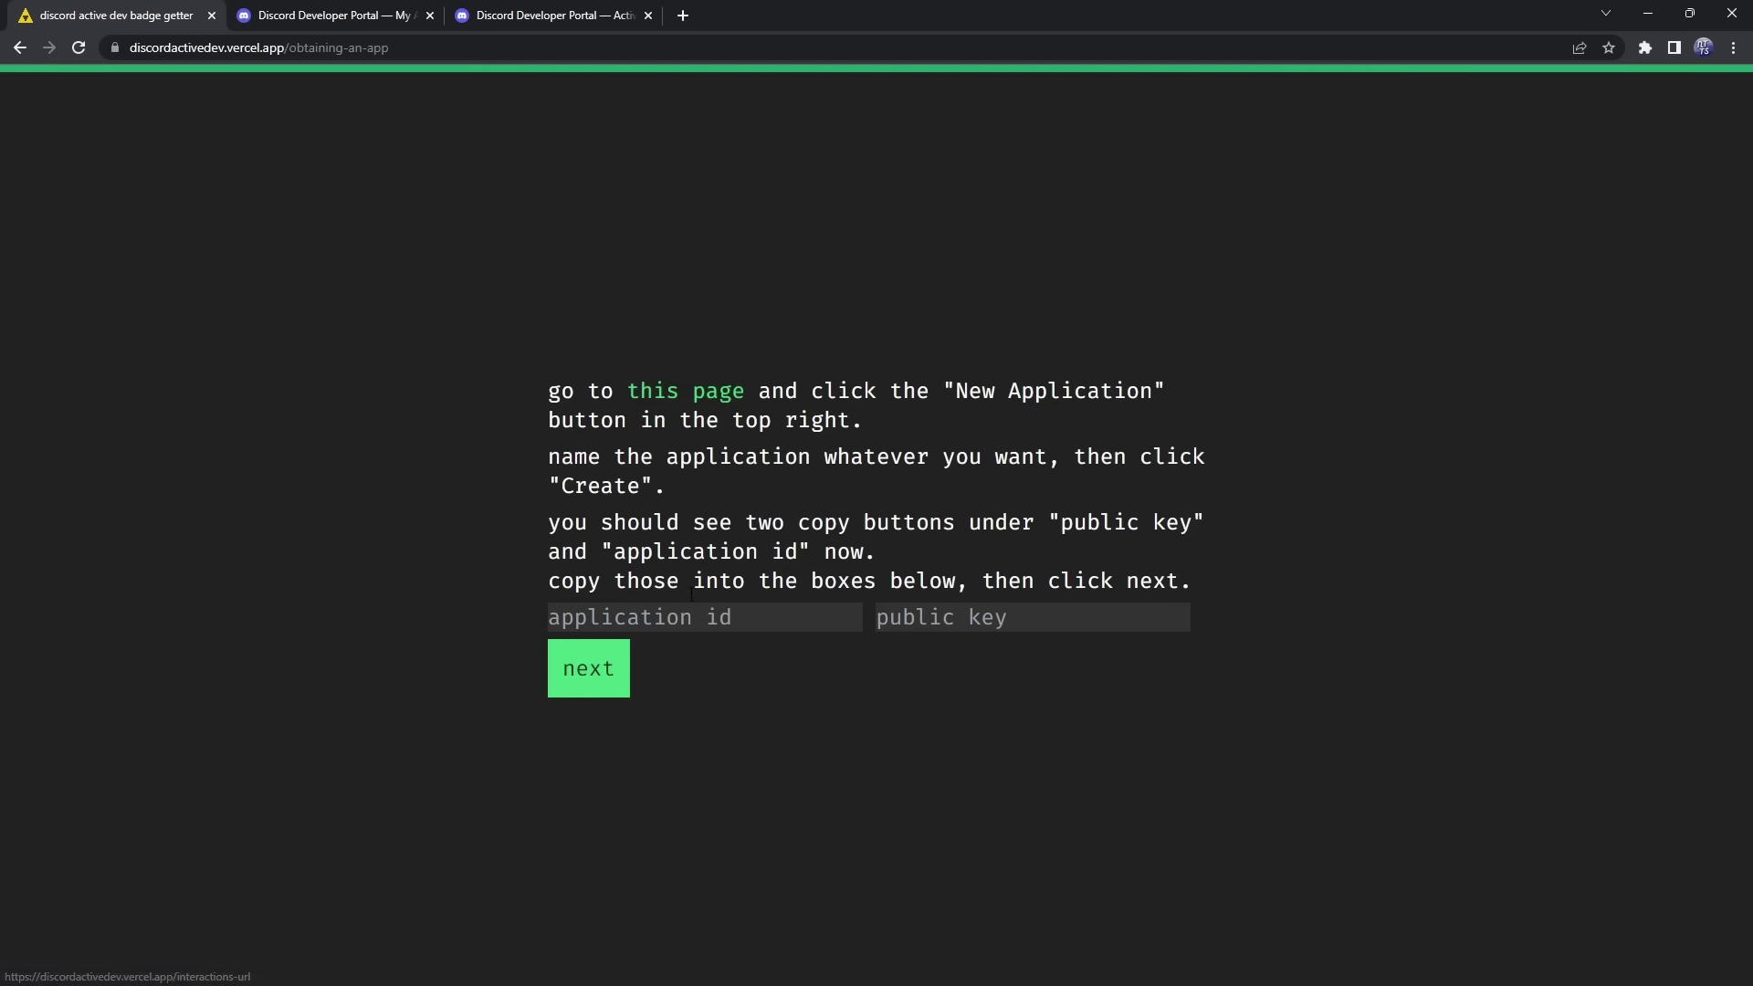
click(659, 399)
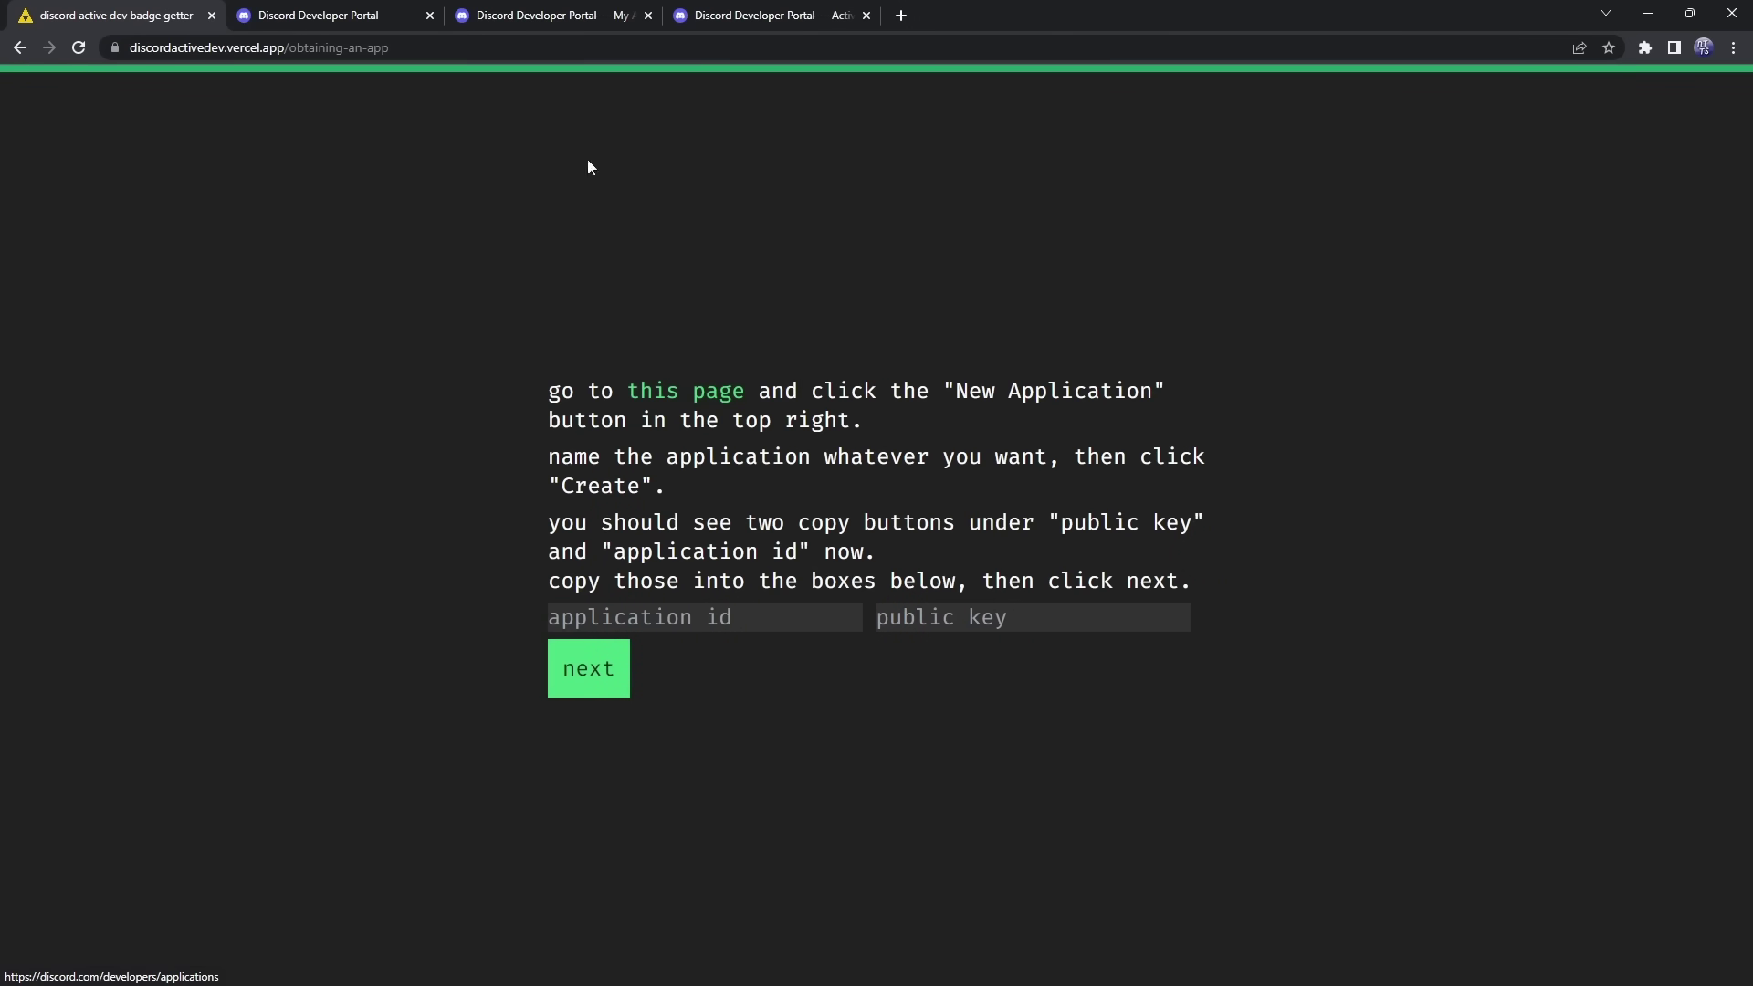
key(ctrl+Tab)
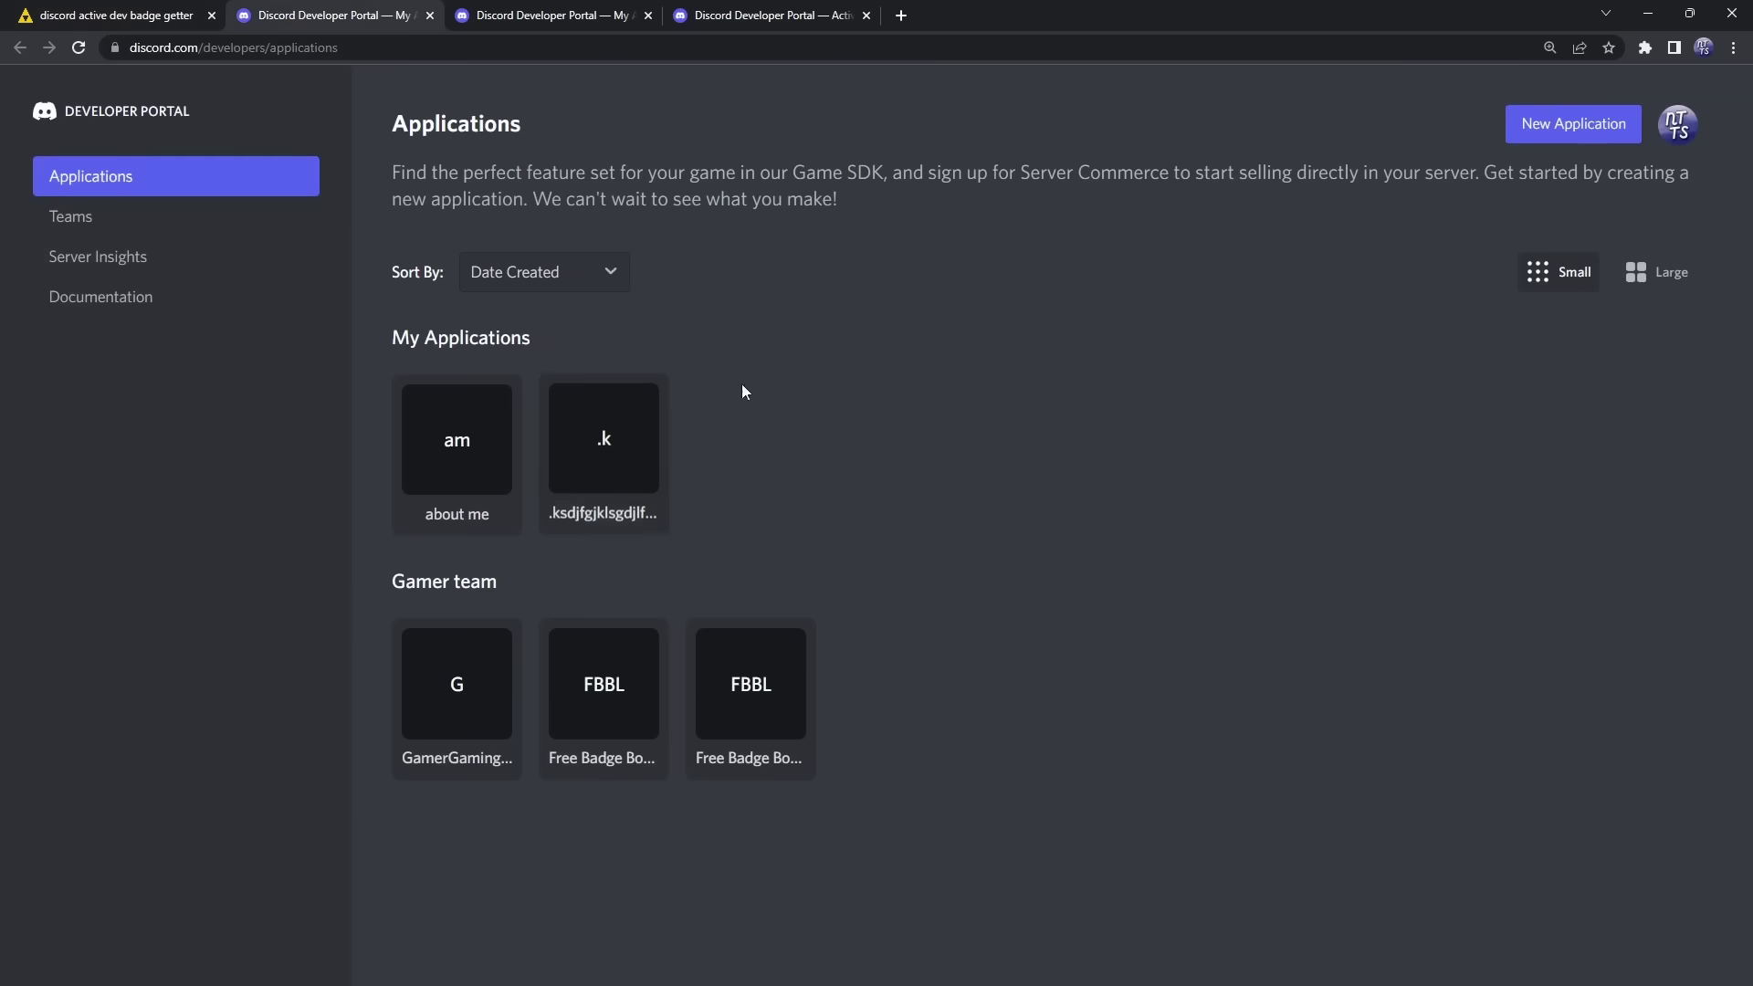
click(610, 437)
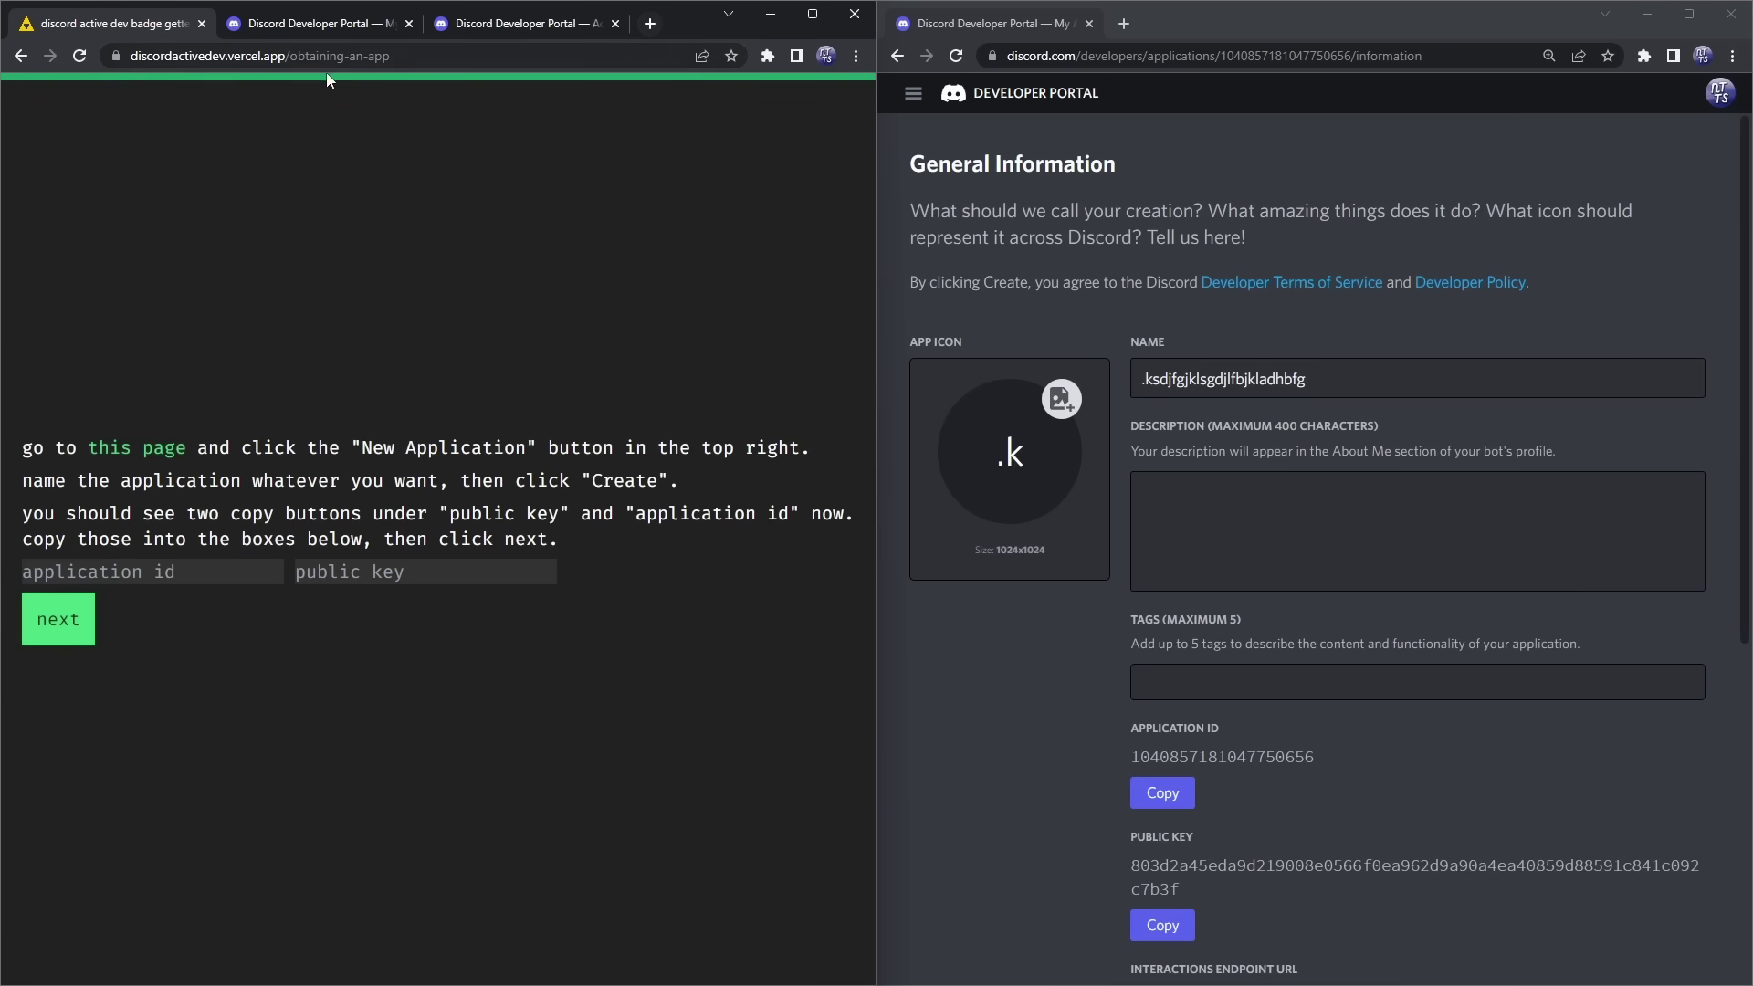
Copy the application ID from the Developer Portal into the badge getter's application id field
scroll(1207, 188, down, 1)
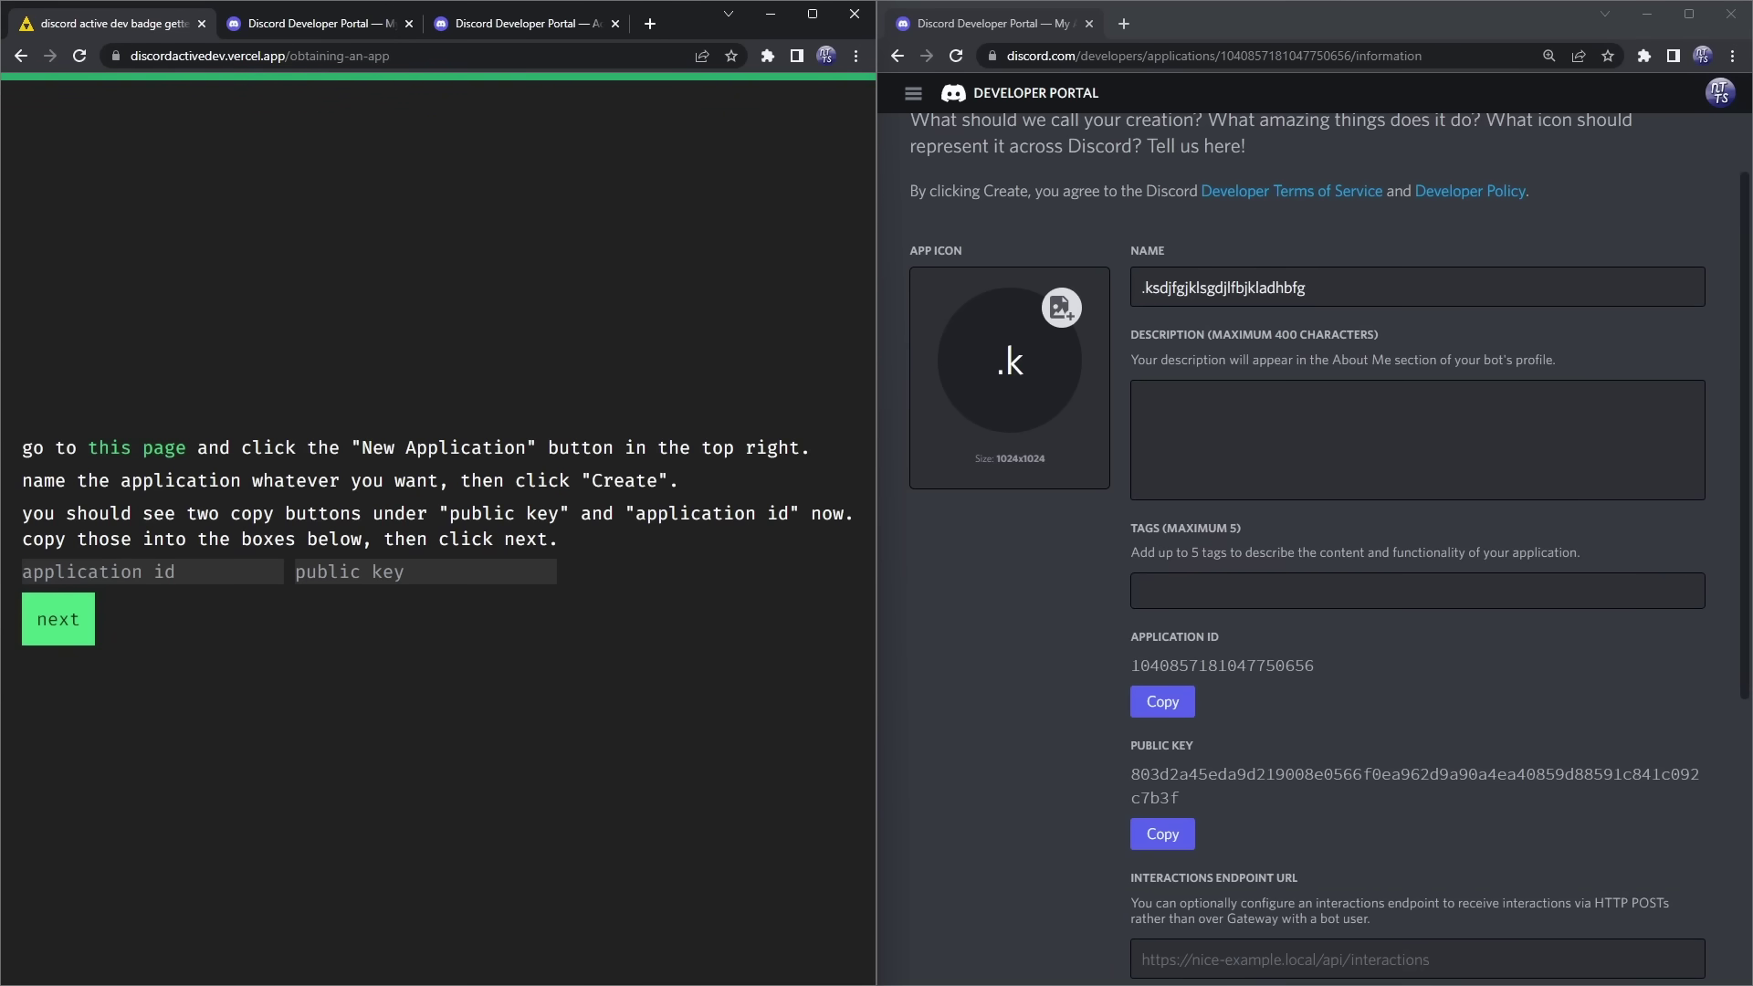
click(1152, 708)
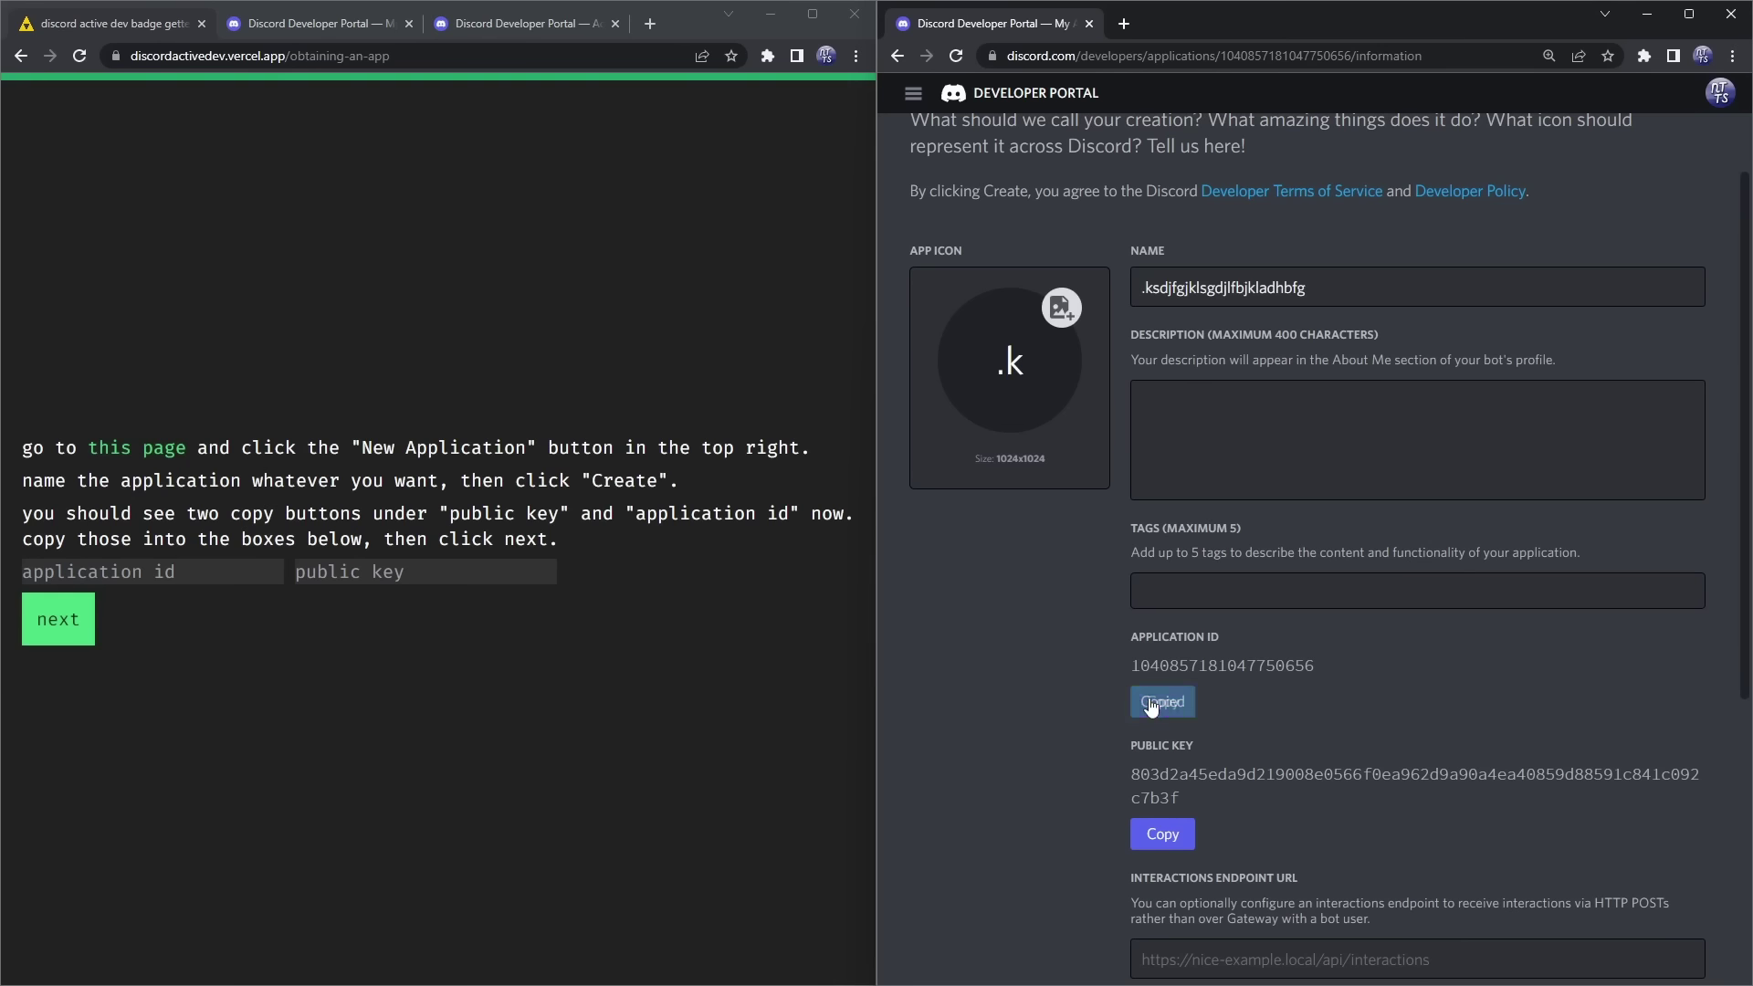
click(170, 572)
key(ctrl+v)
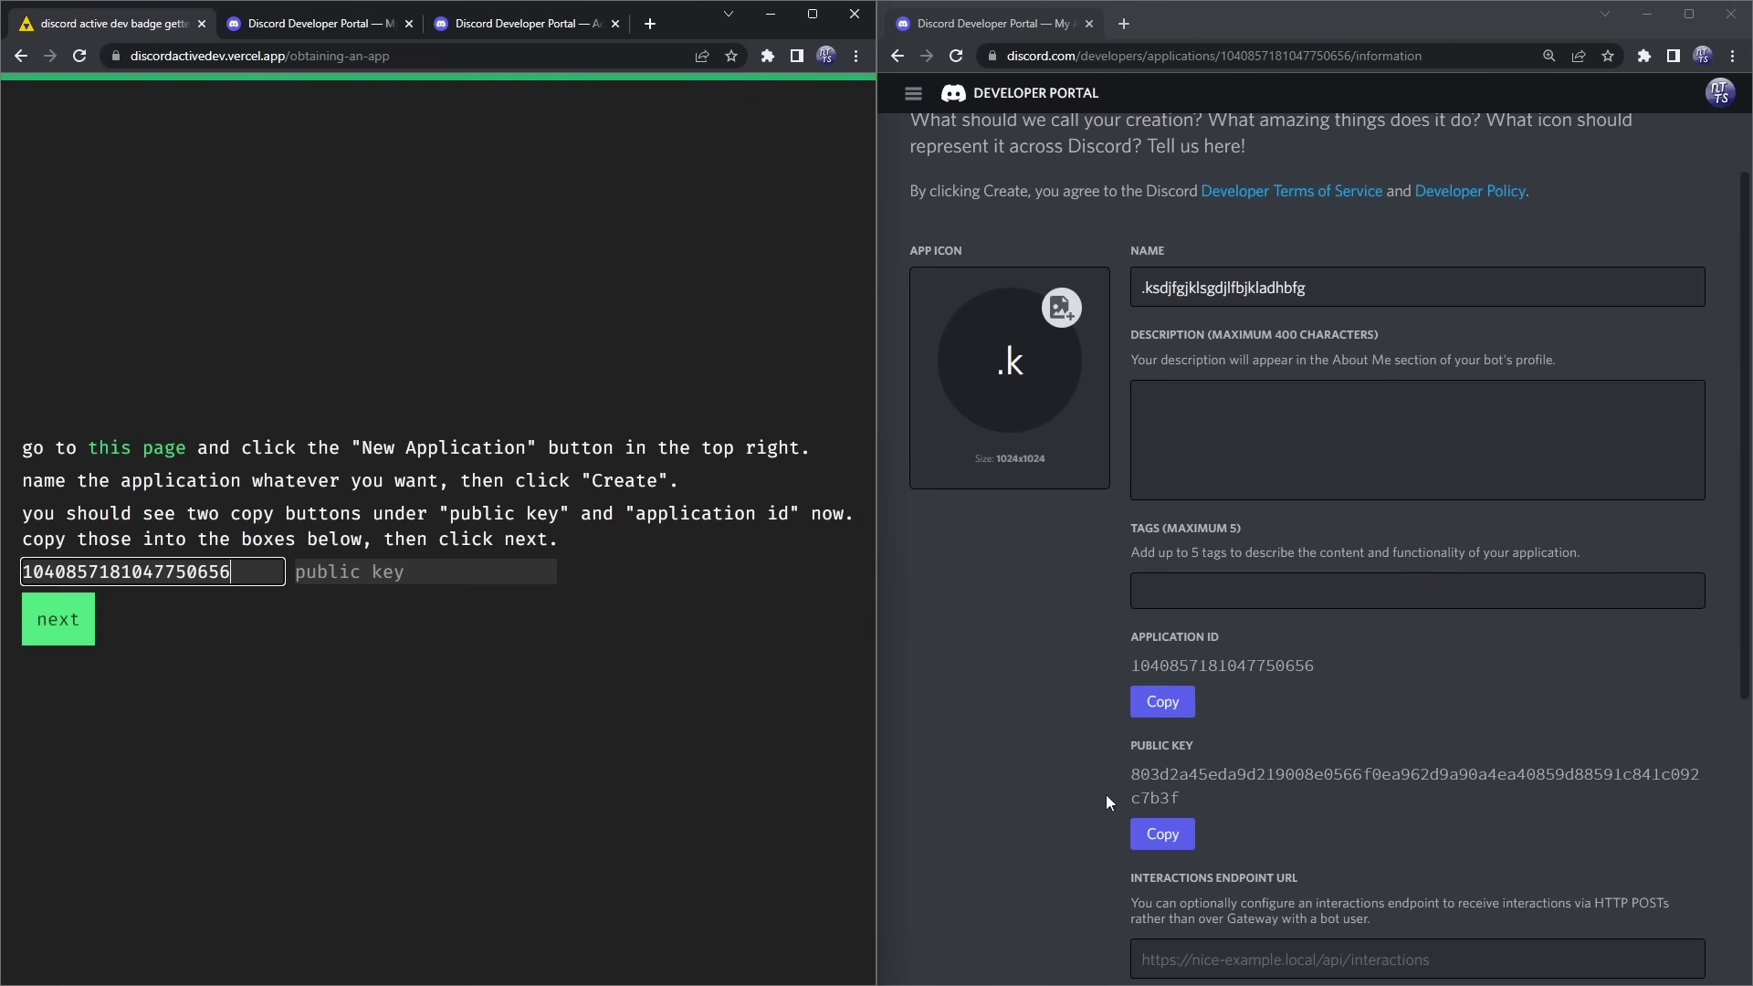
Copy the application's public key into the badge getter's public key field and continue to the interactions URL step
click(1162, 833)
click(425, 571)
key(ctrl+v)
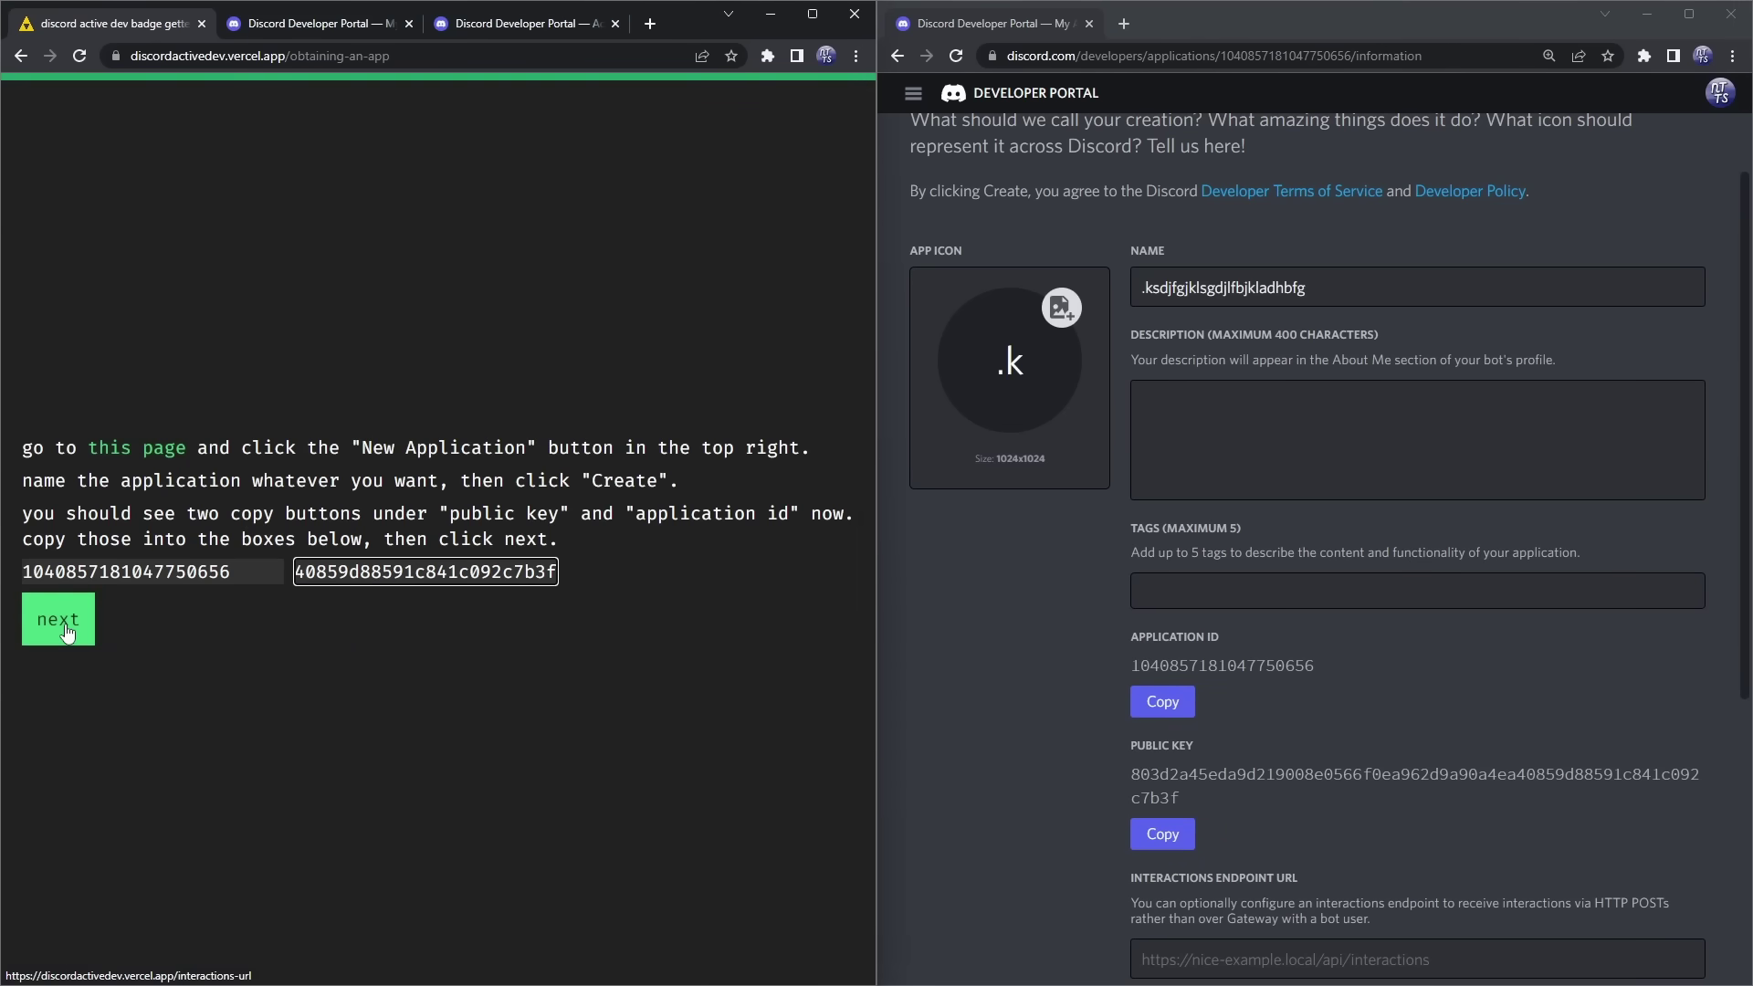
click(59, 618)
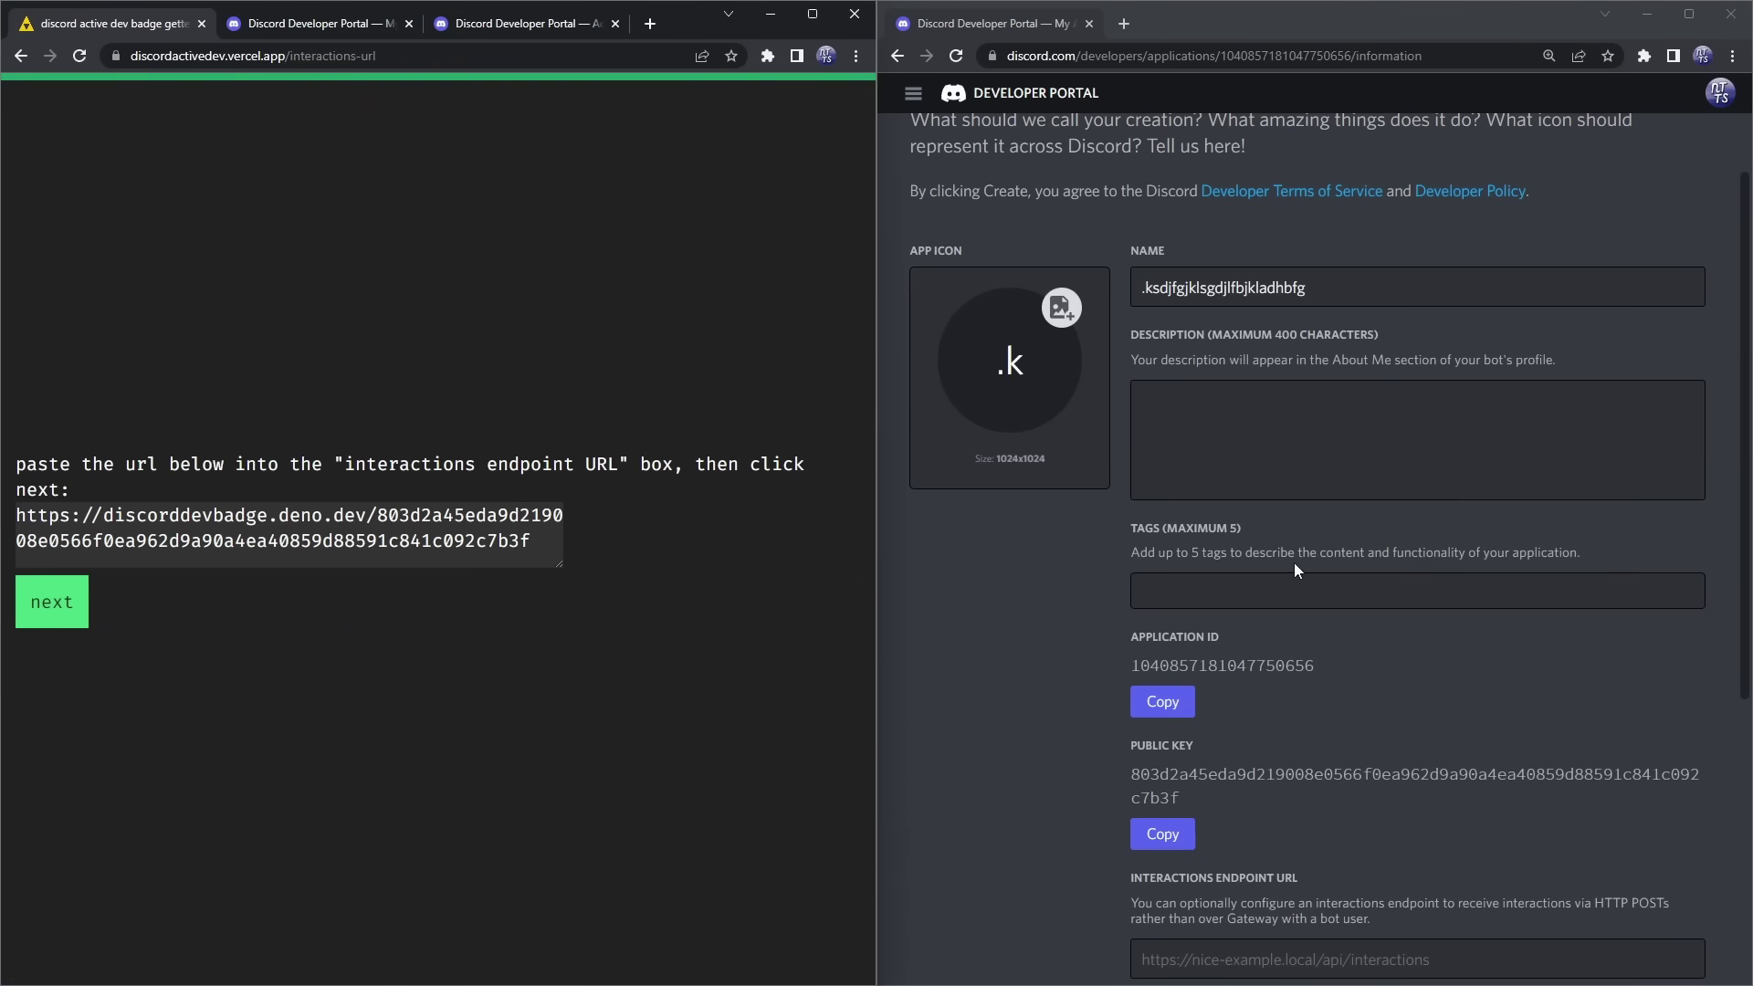
Paste the badge getter's generated URL into the application's Interactions Endpoint URL, save the changes, and advance the site to the secret step
click(252, 522)
key(ctrl+a)
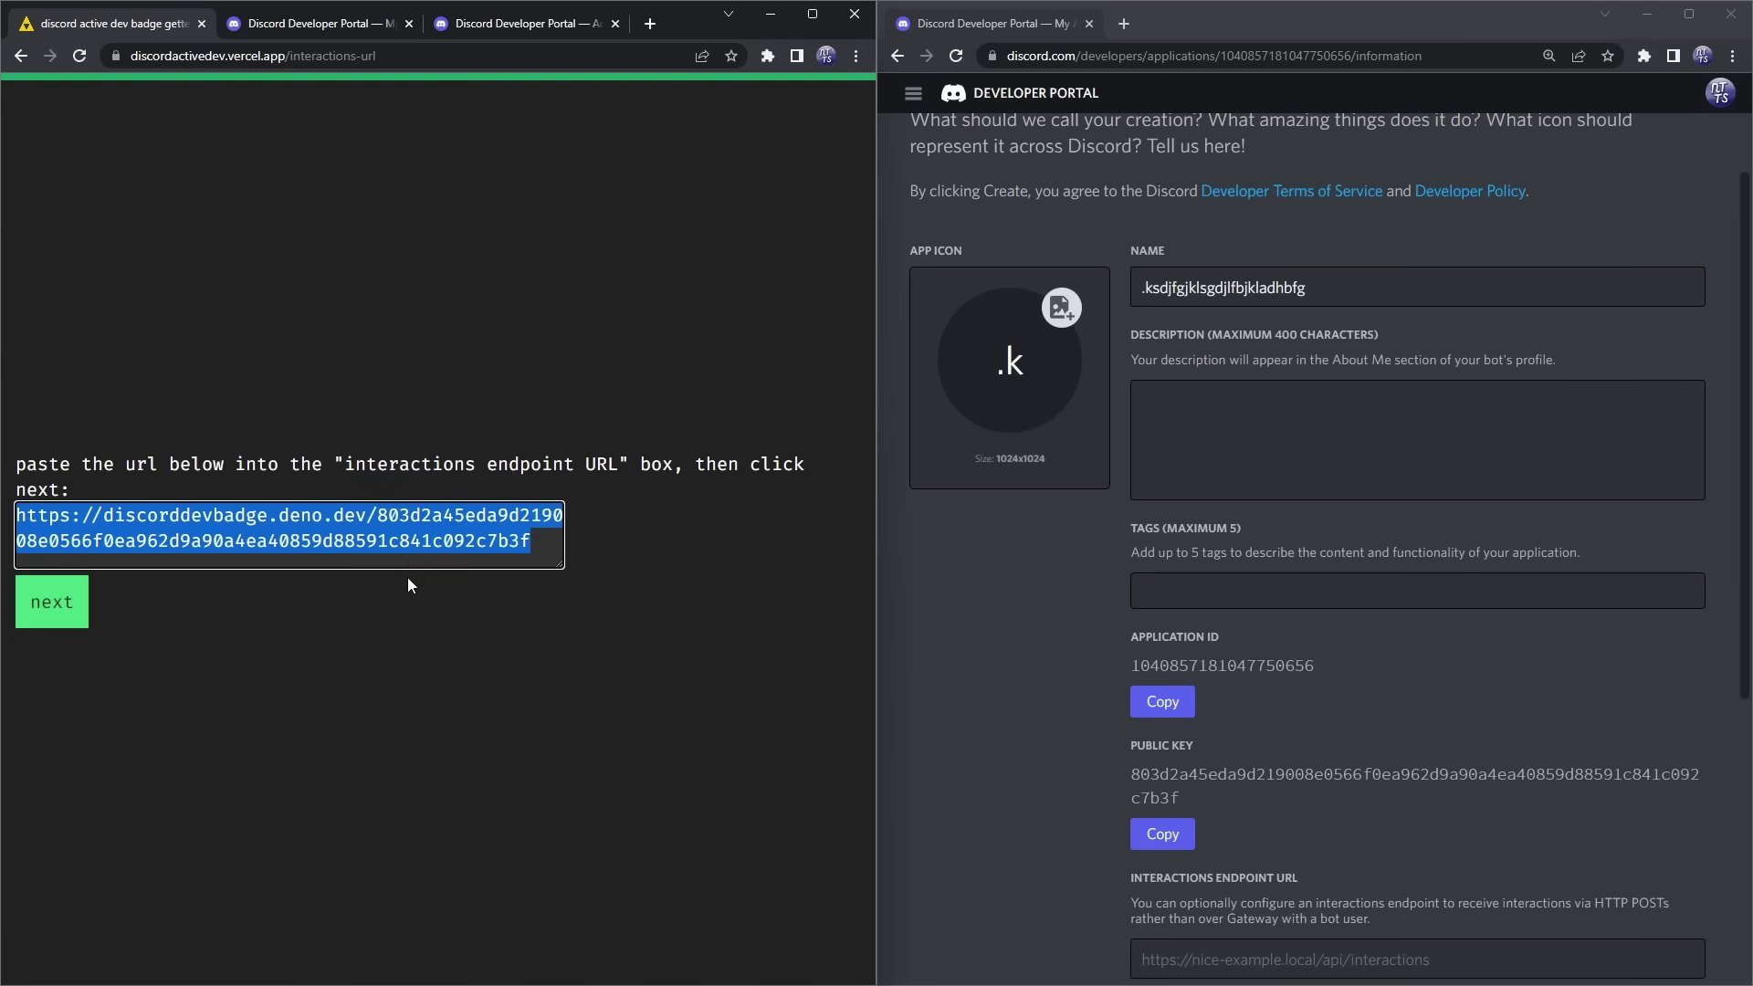
scroll(1314, 547, down, 2)
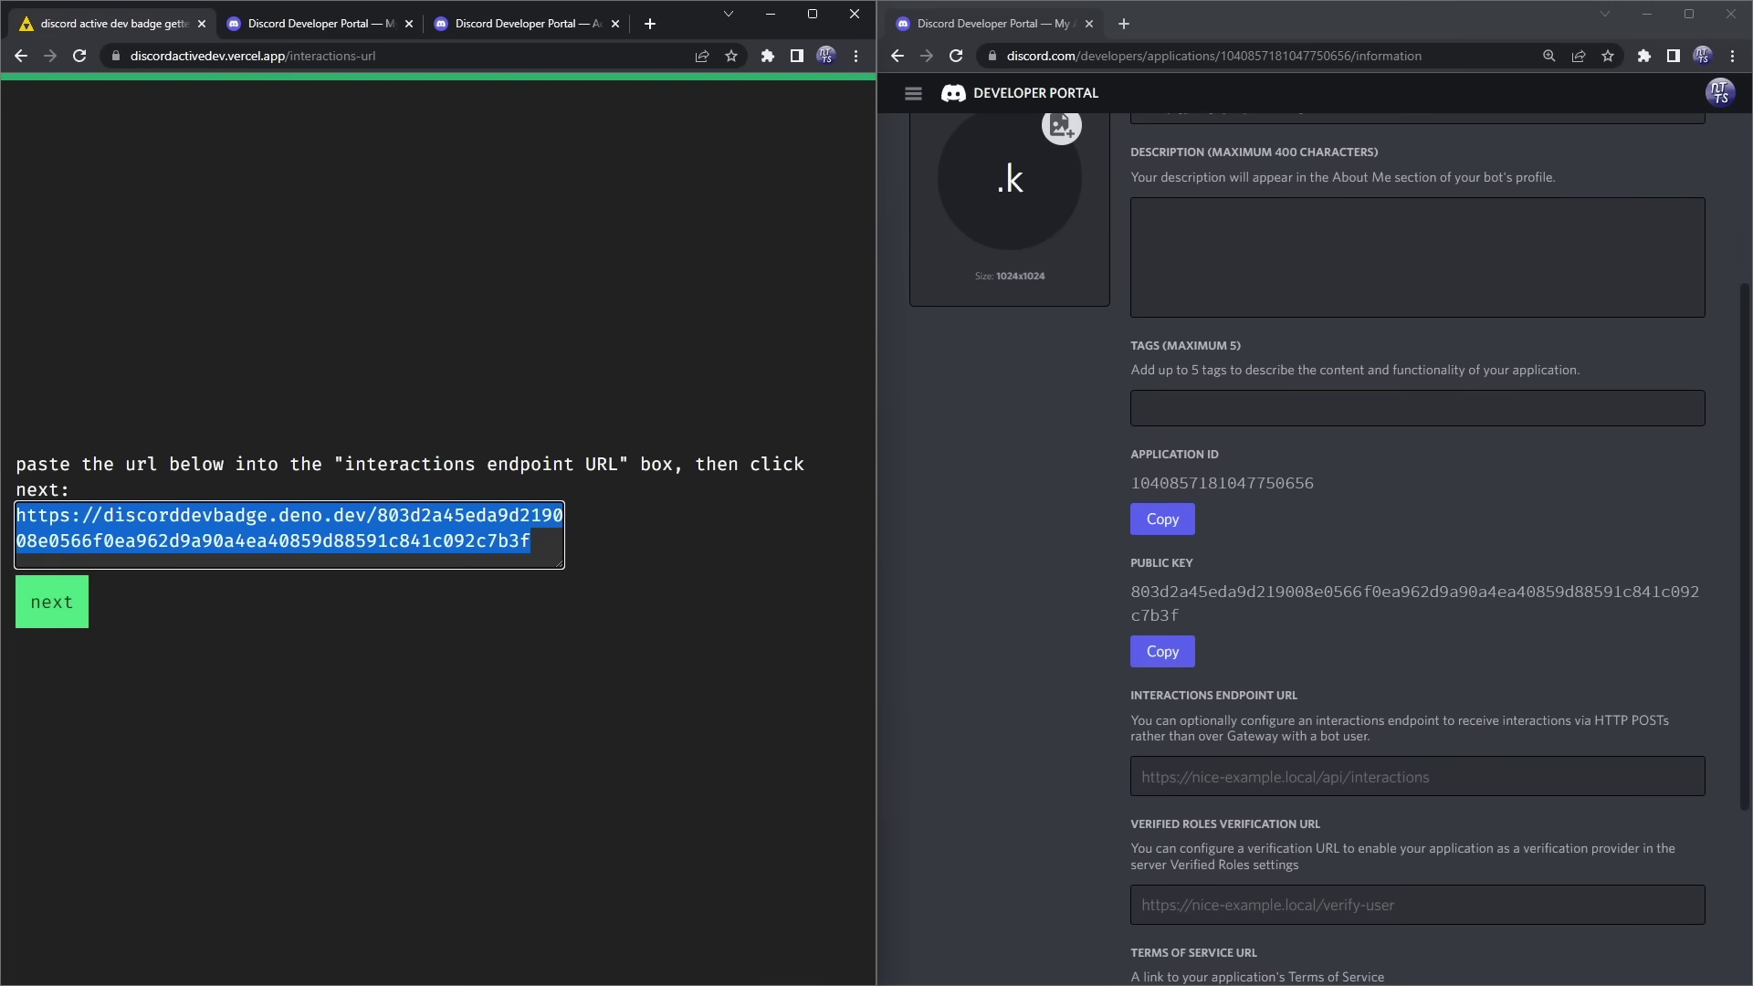
click(1246, 761)
key(ctrl+v)
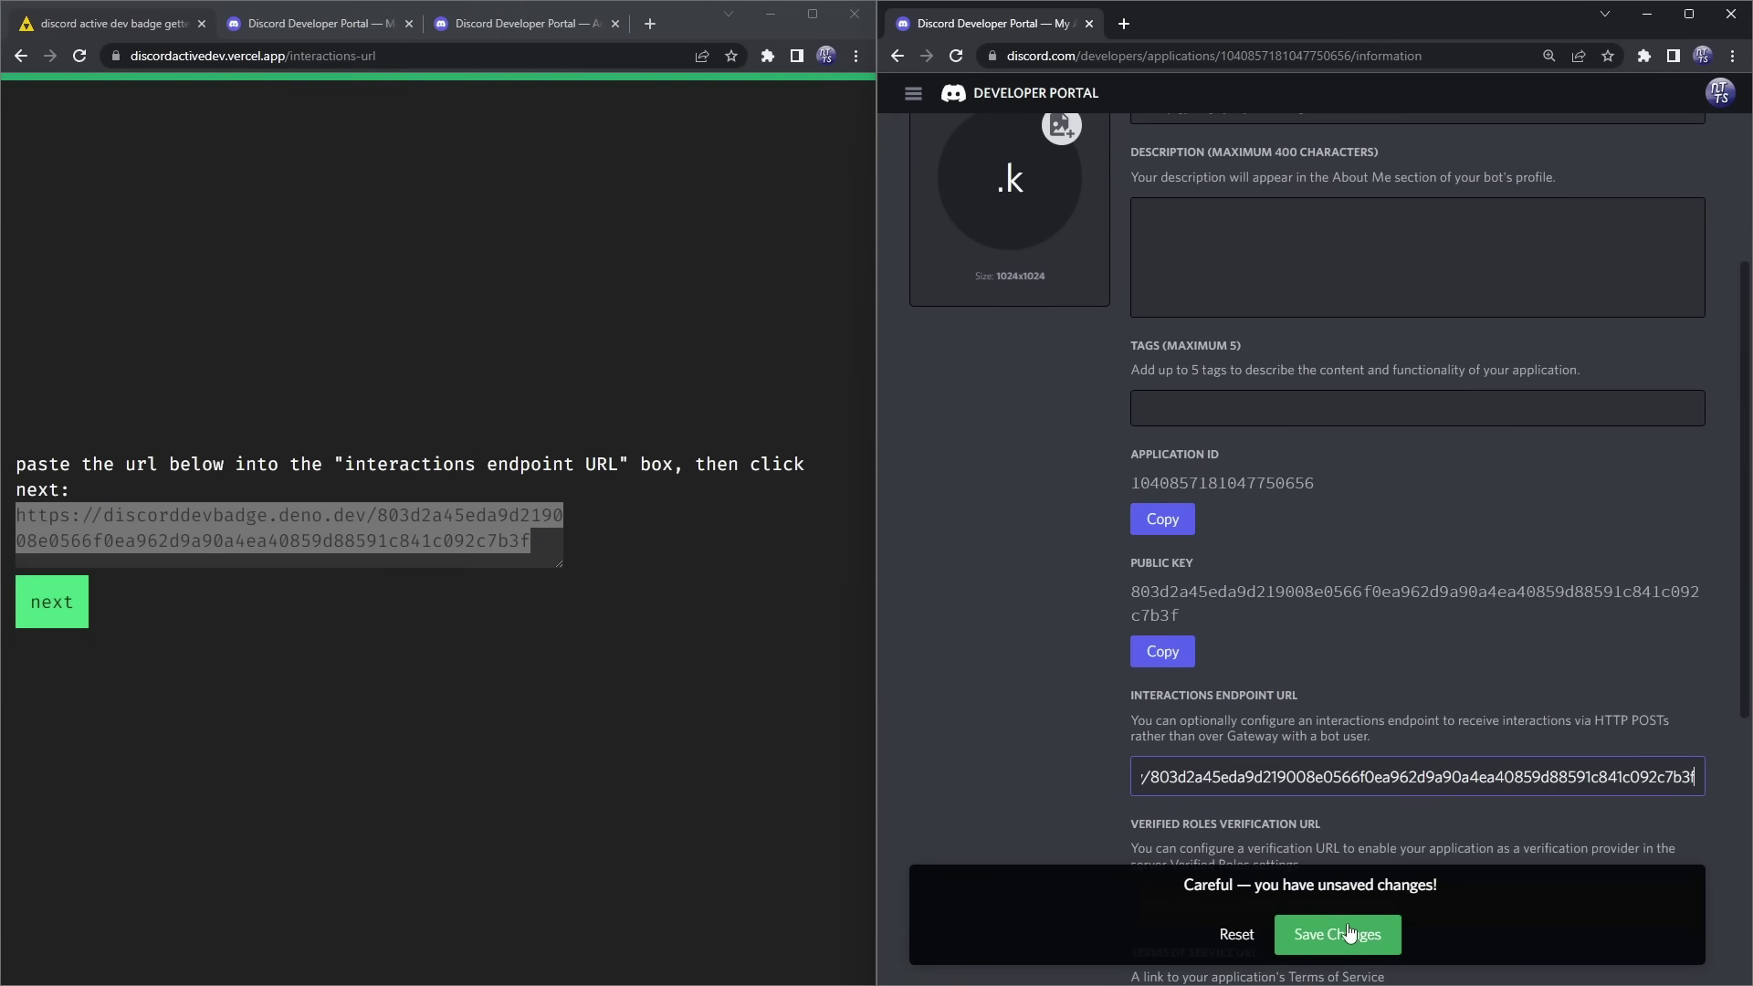
click(1349, 928)
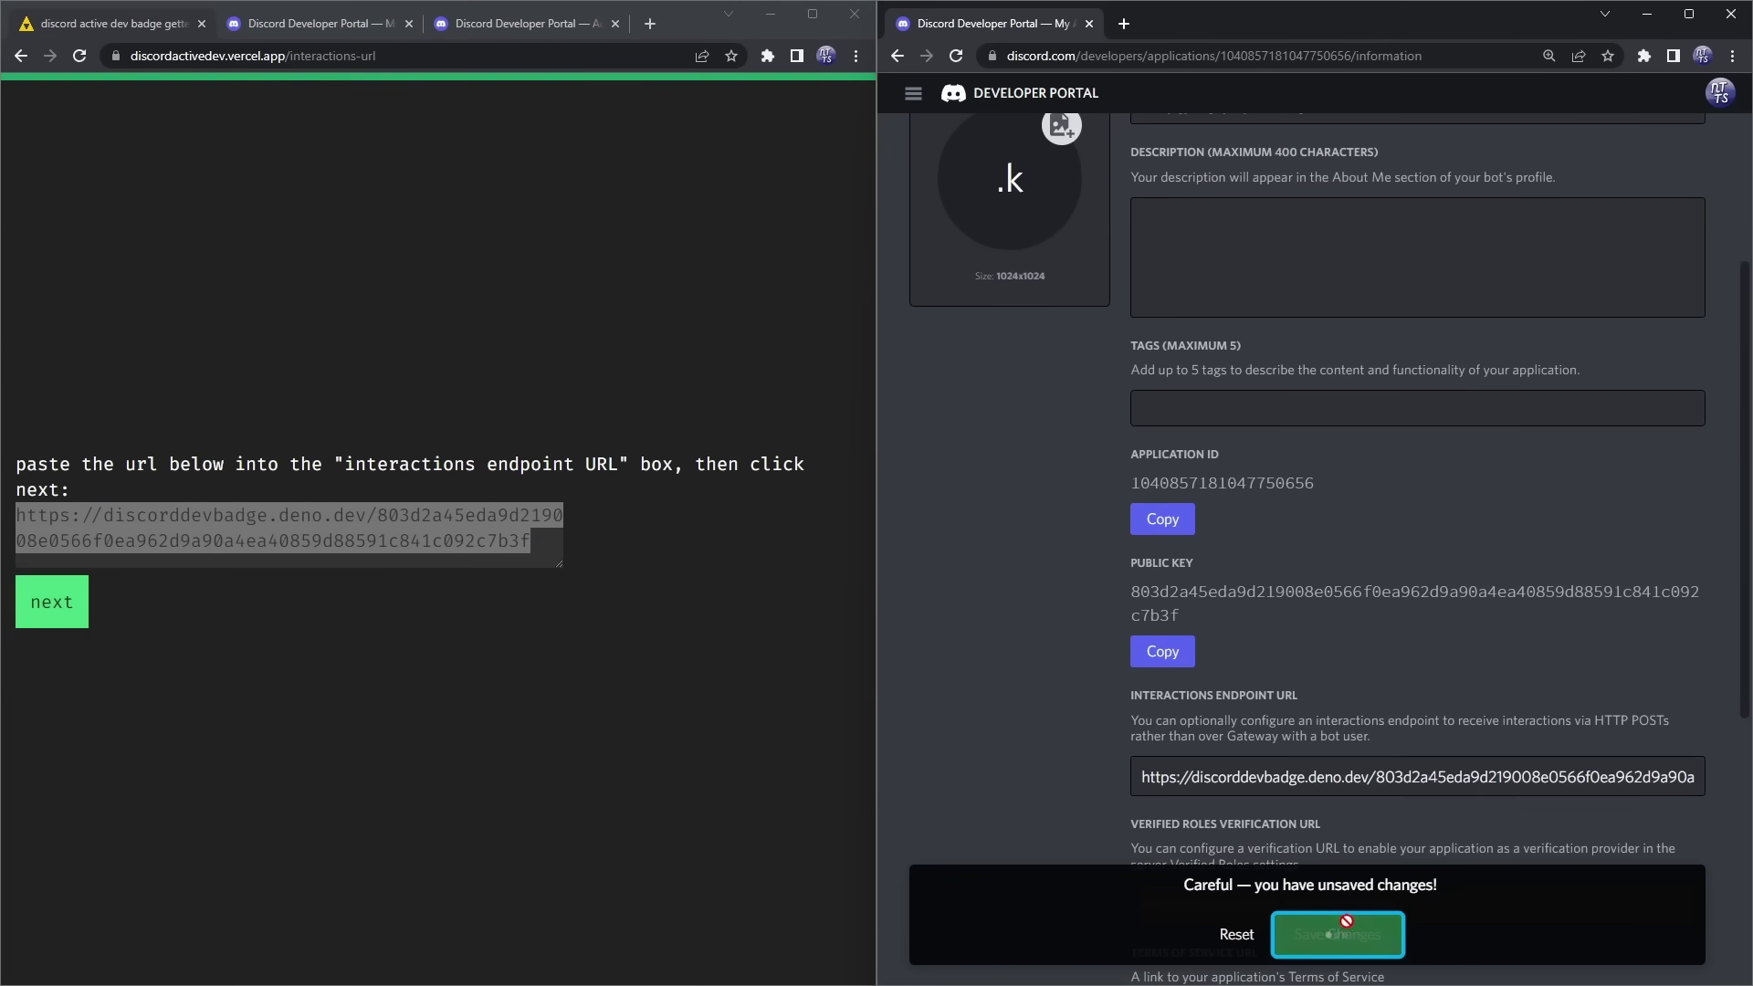
click(89, 593)
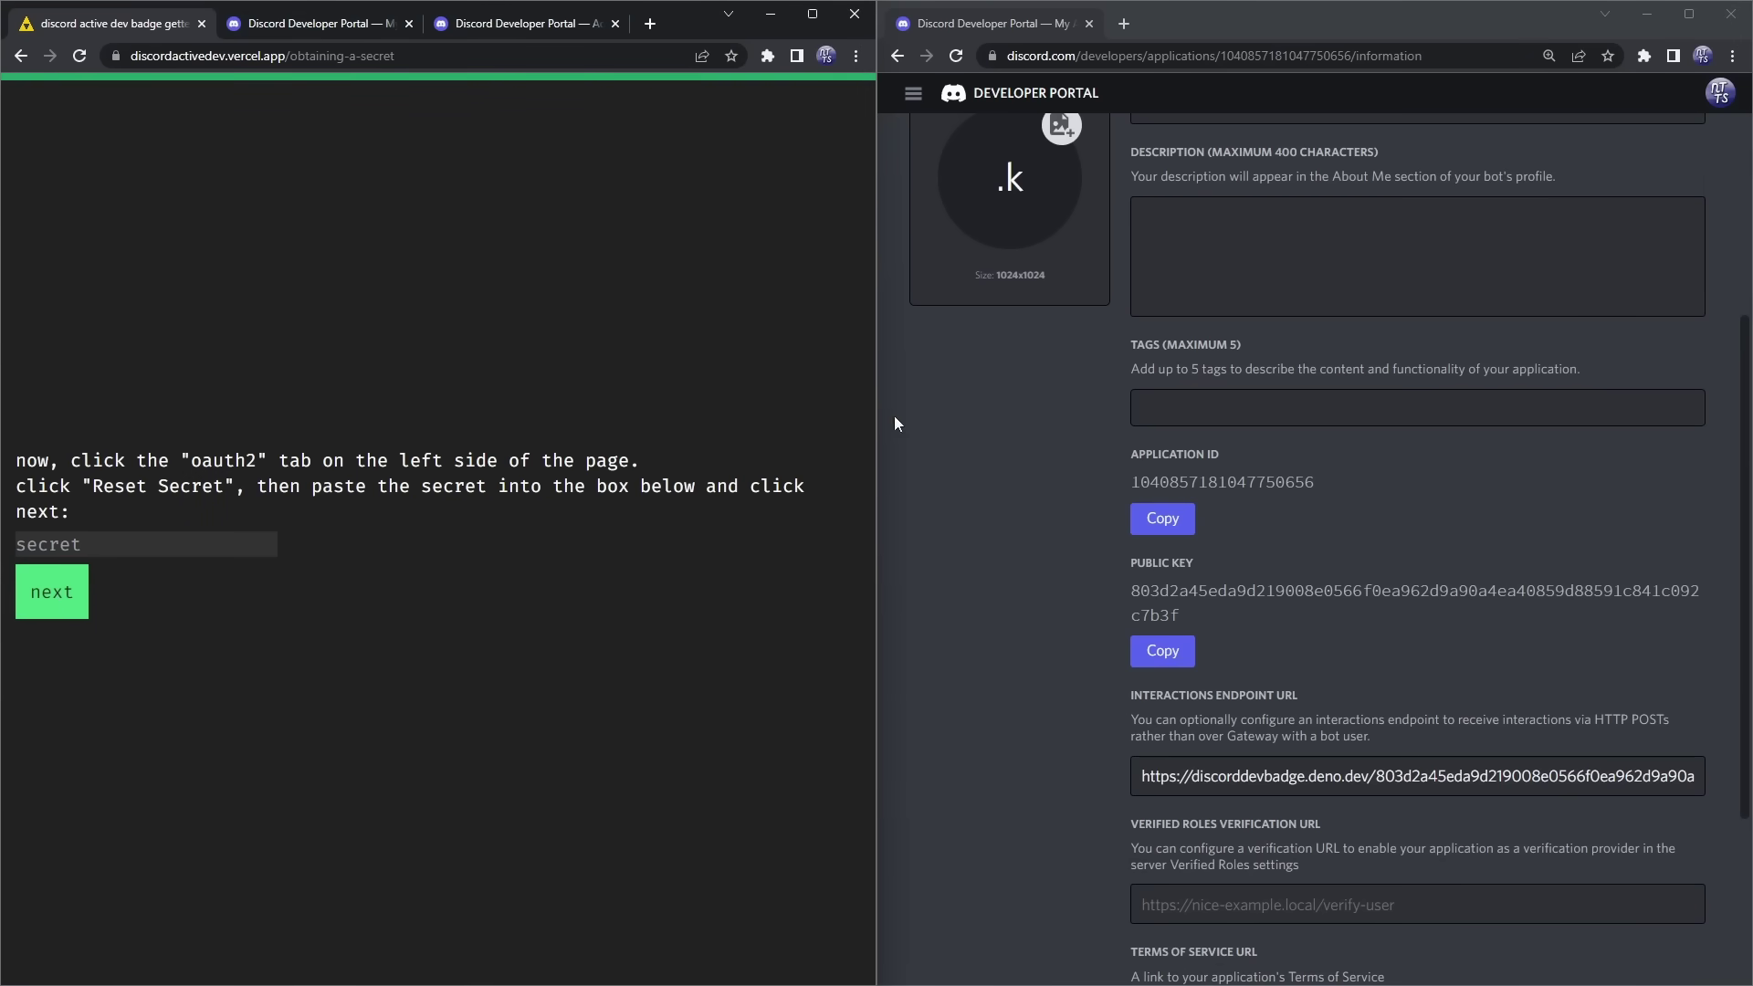
Open the application's OAuth2 settings and reset its client secret, confirming the regeneration with the 2FA code
scroll(1021, 380, up, 3)
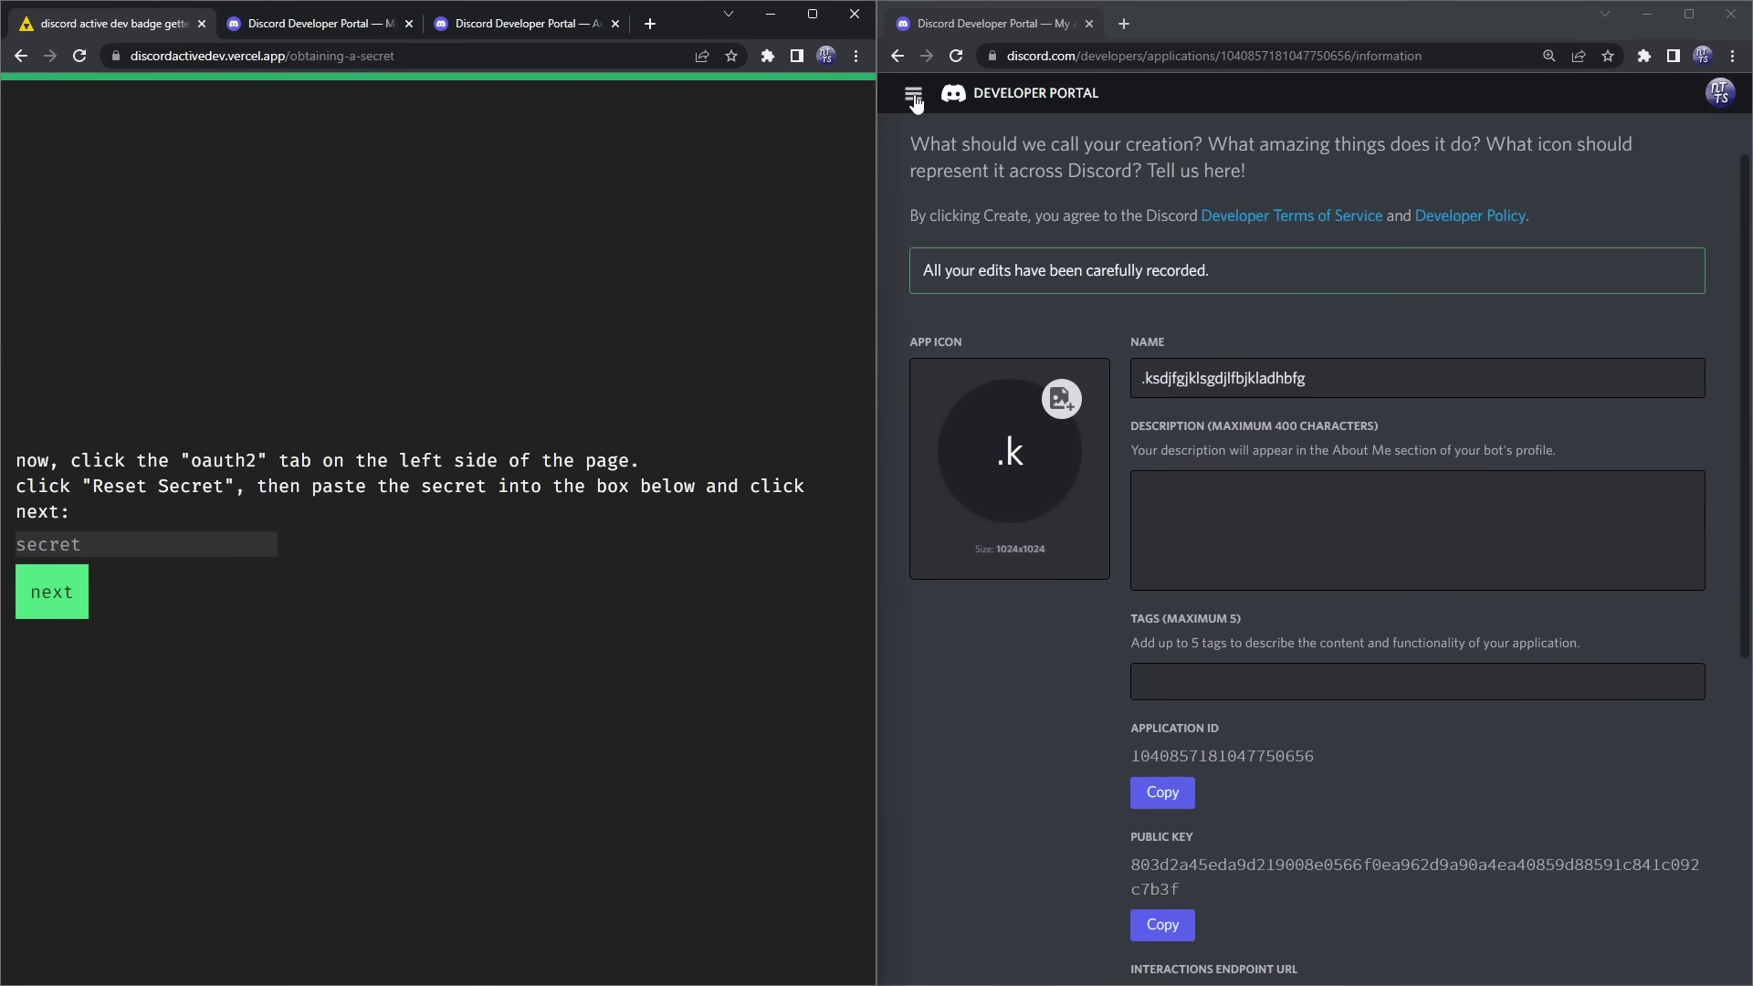
click(914, 99)
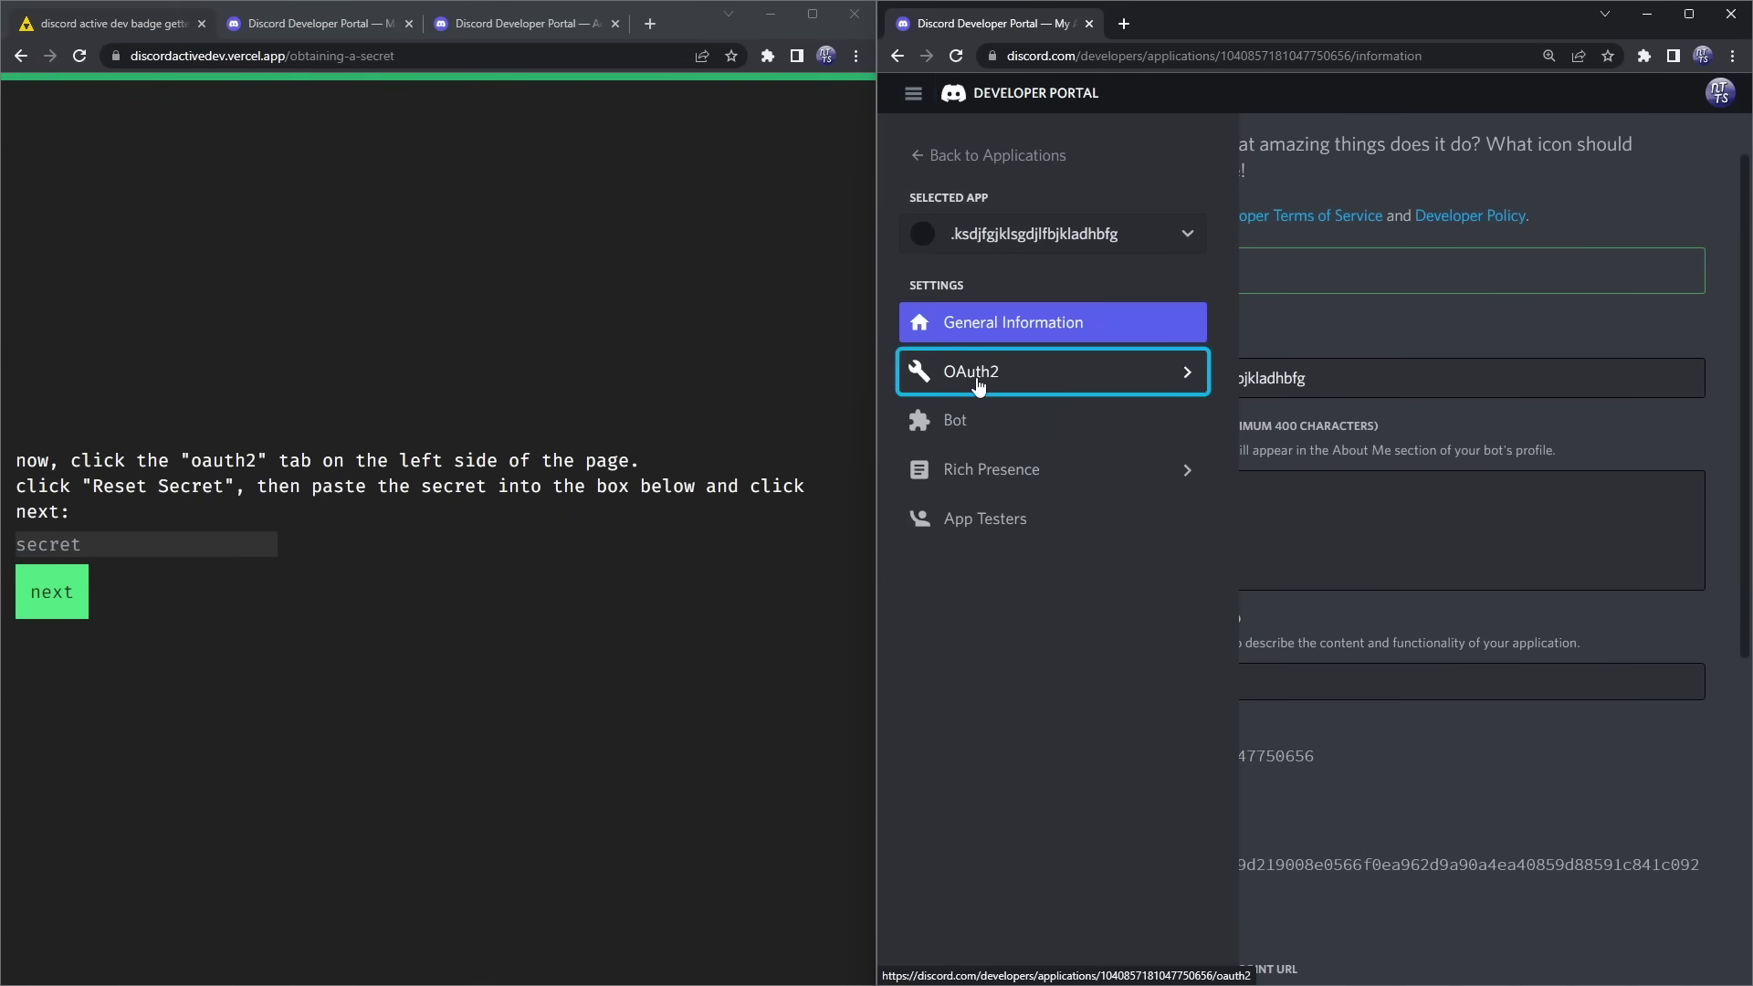
click(978, 386)
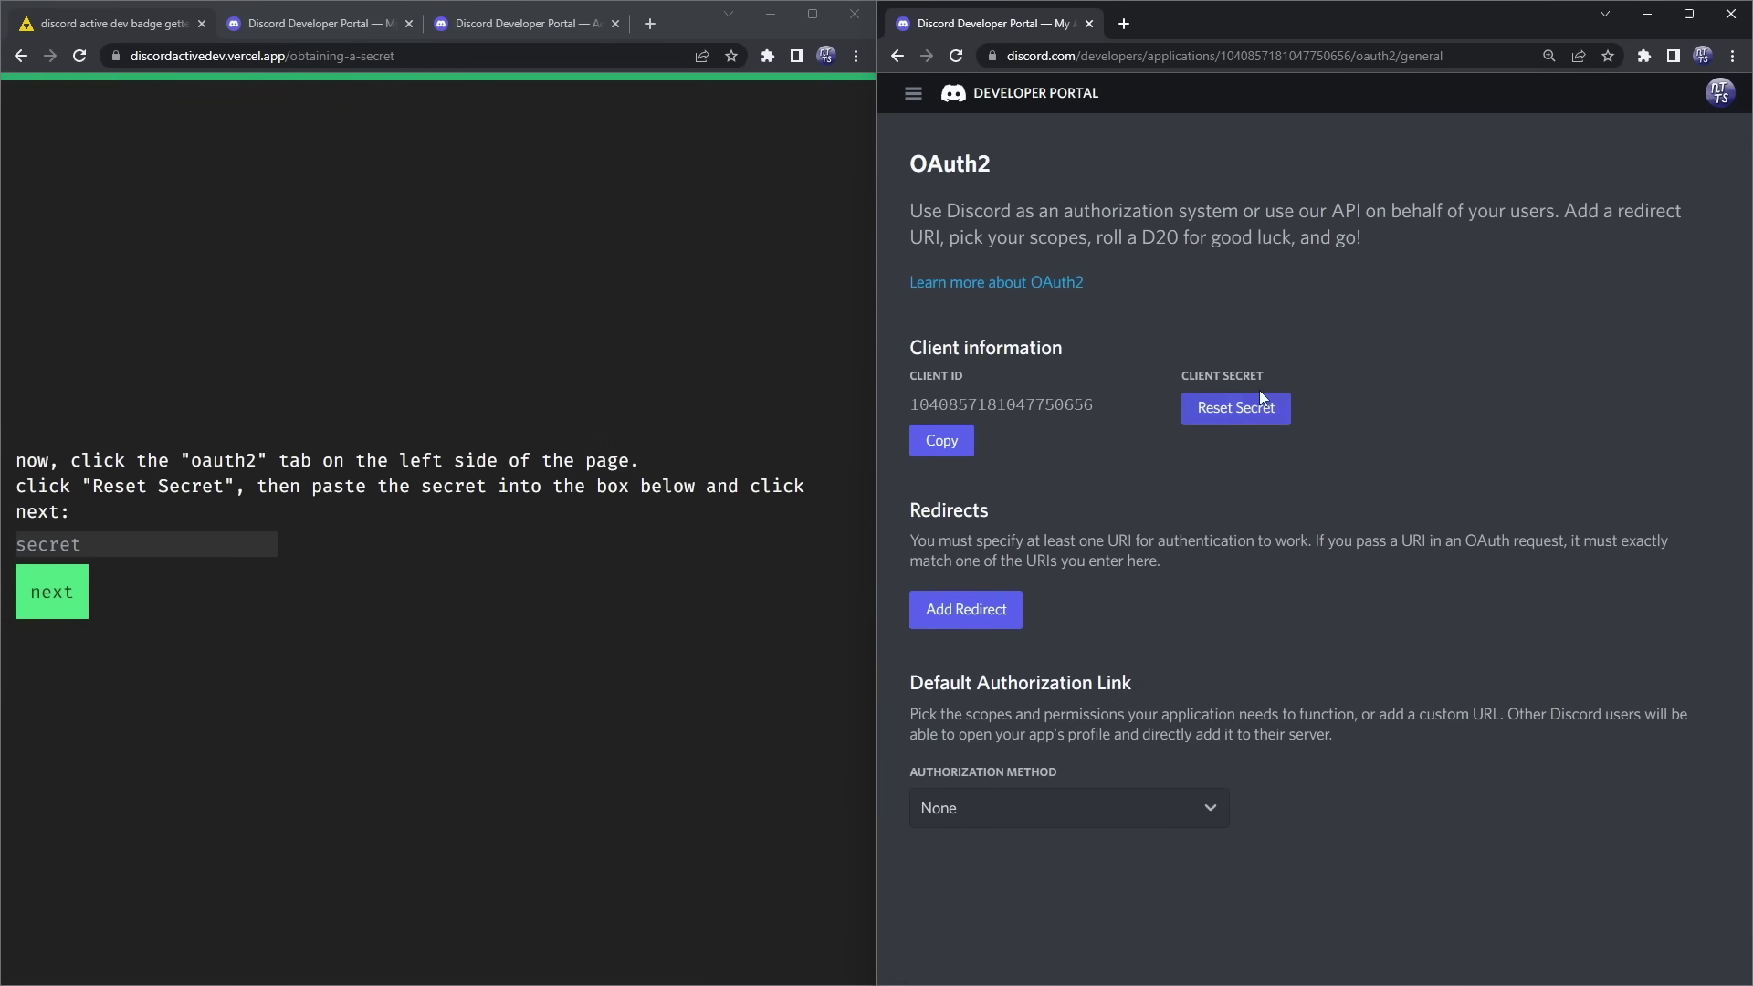
click(1233, 413)
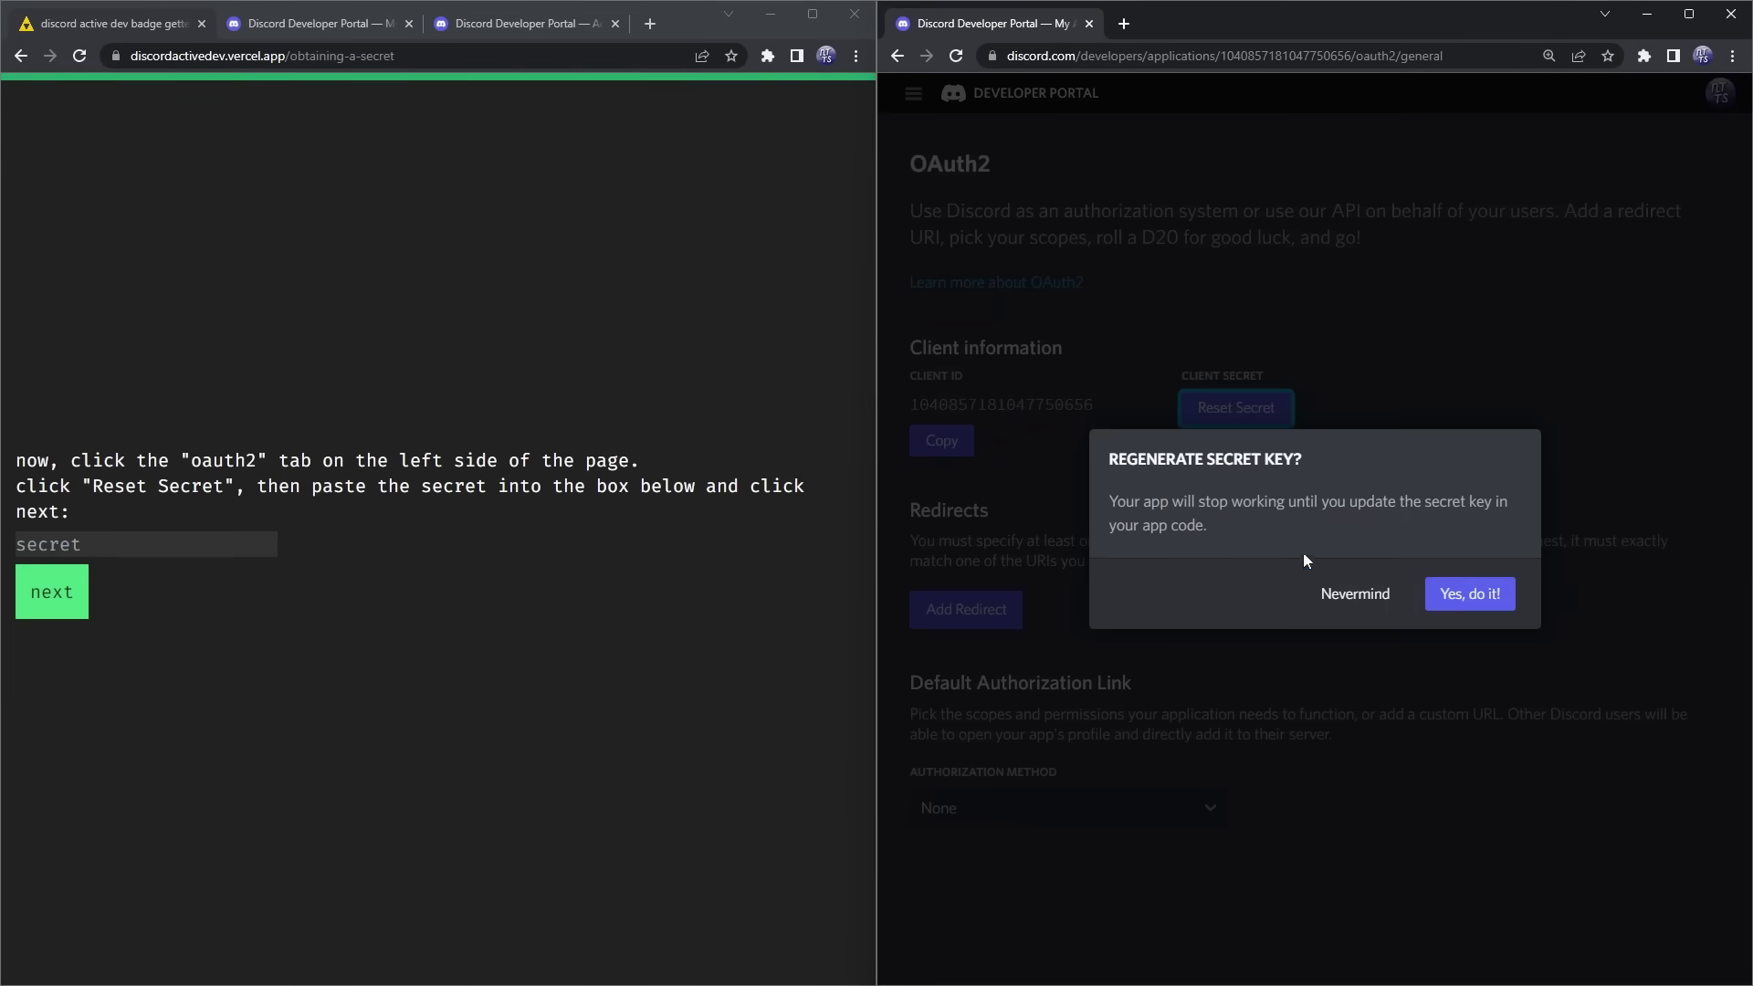
click(1496, 603)
click(1363, 516)
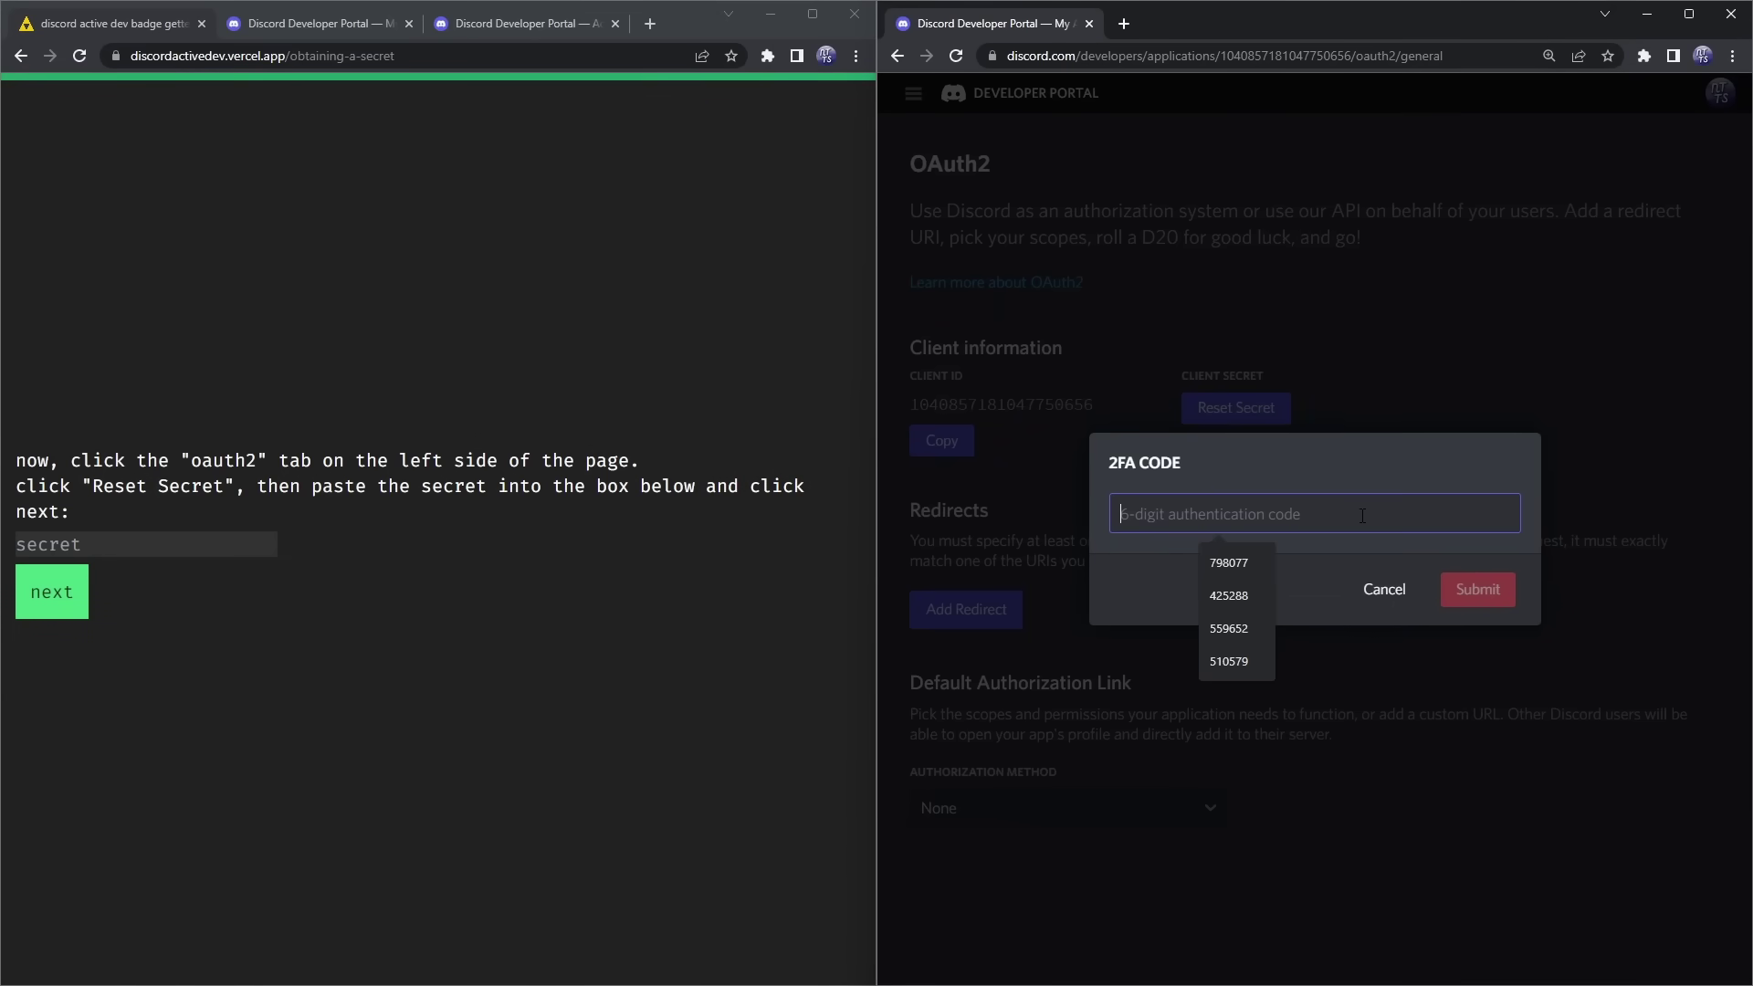
click(1228, 562)
Copy the new client secret into the badge getter's secret field and continue to the server invite step
click(1214, 506)
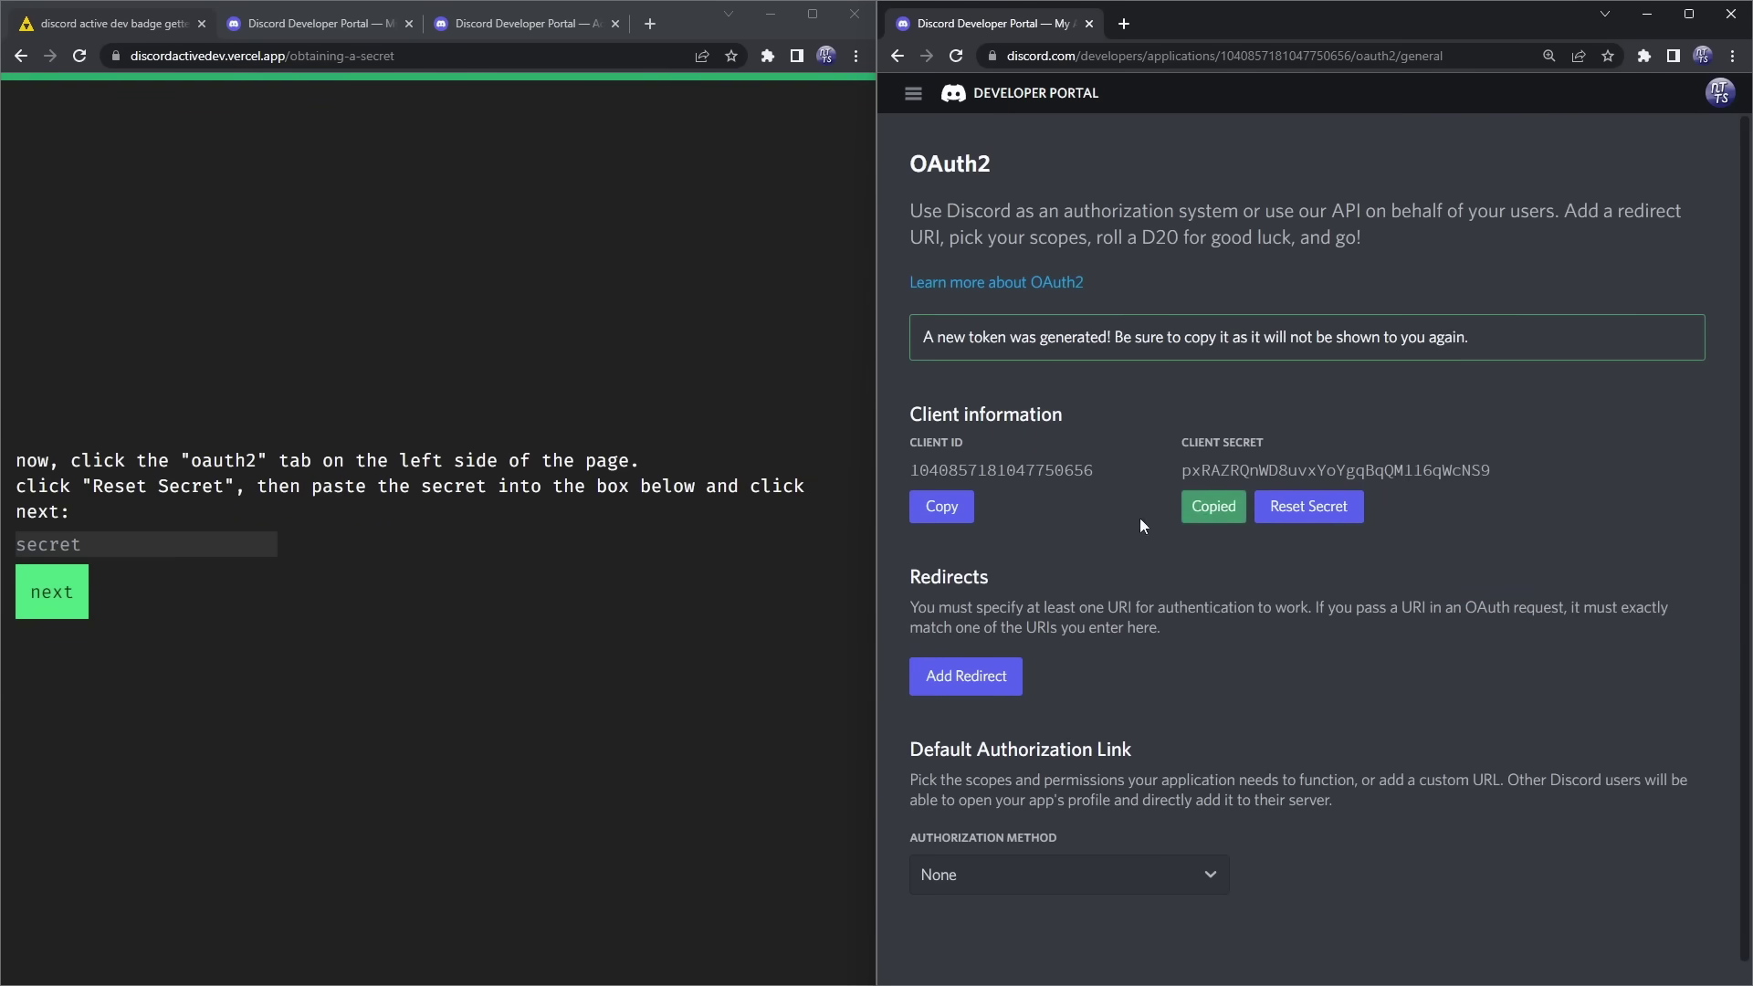
click(181, 543)
key(ctrl+v)
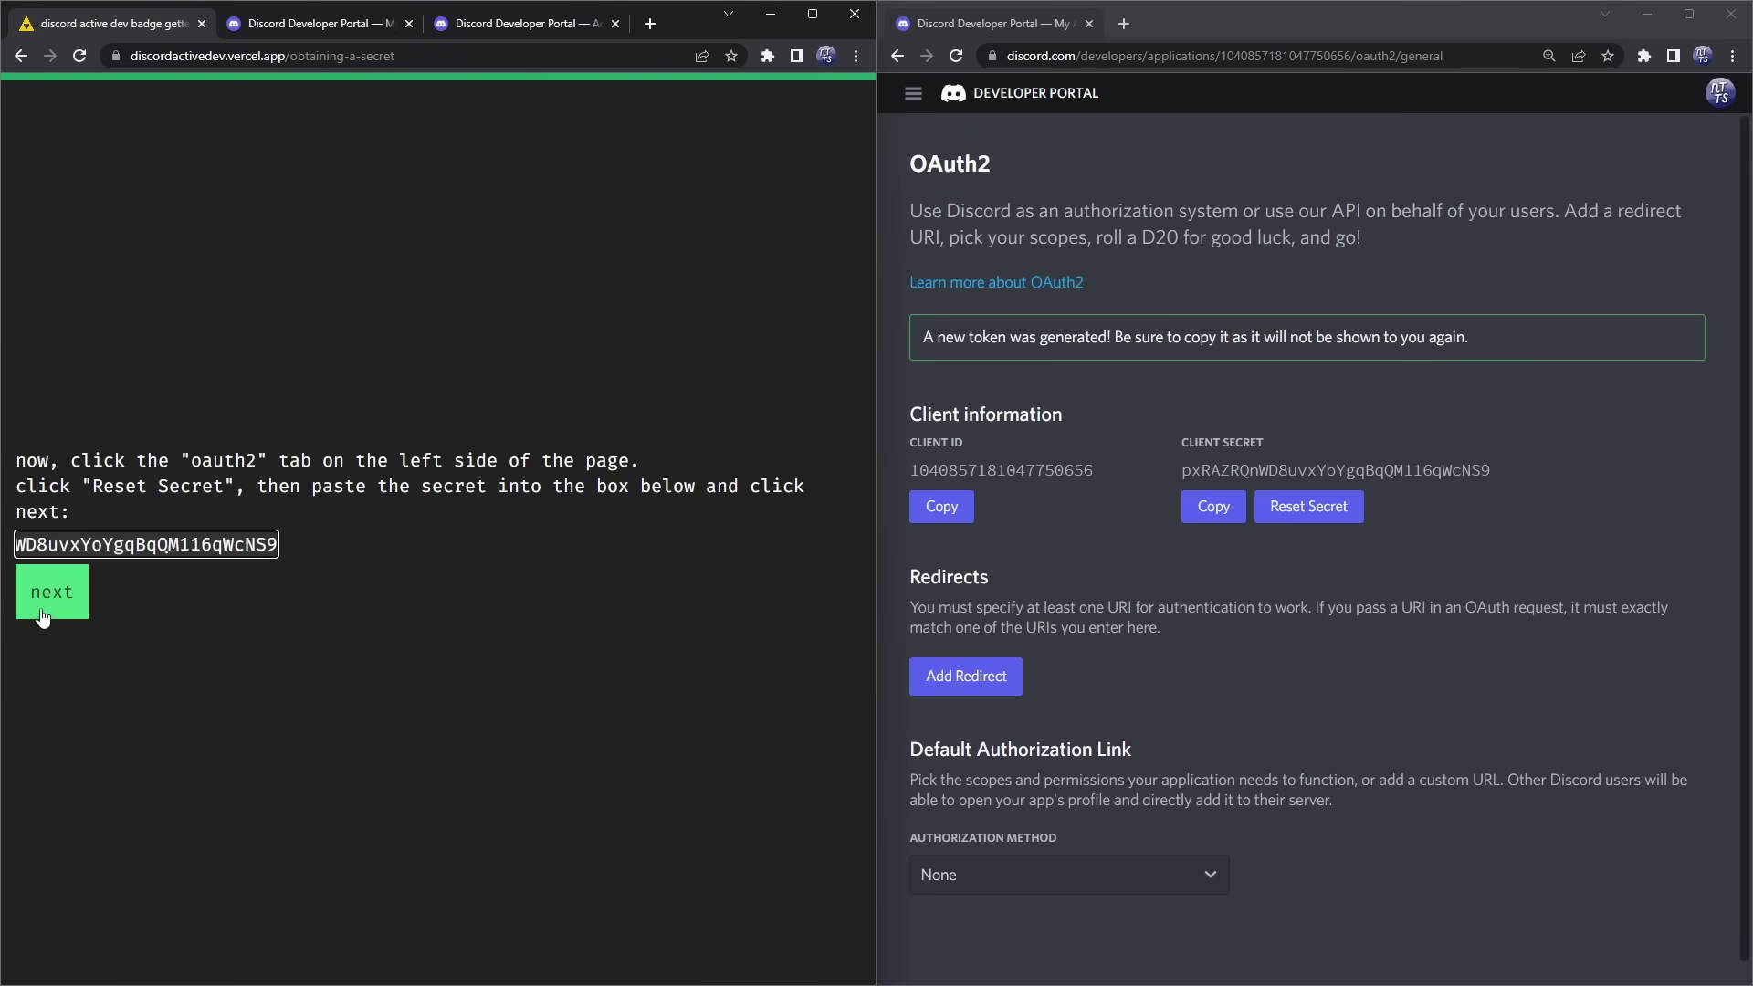
click(42, 615)
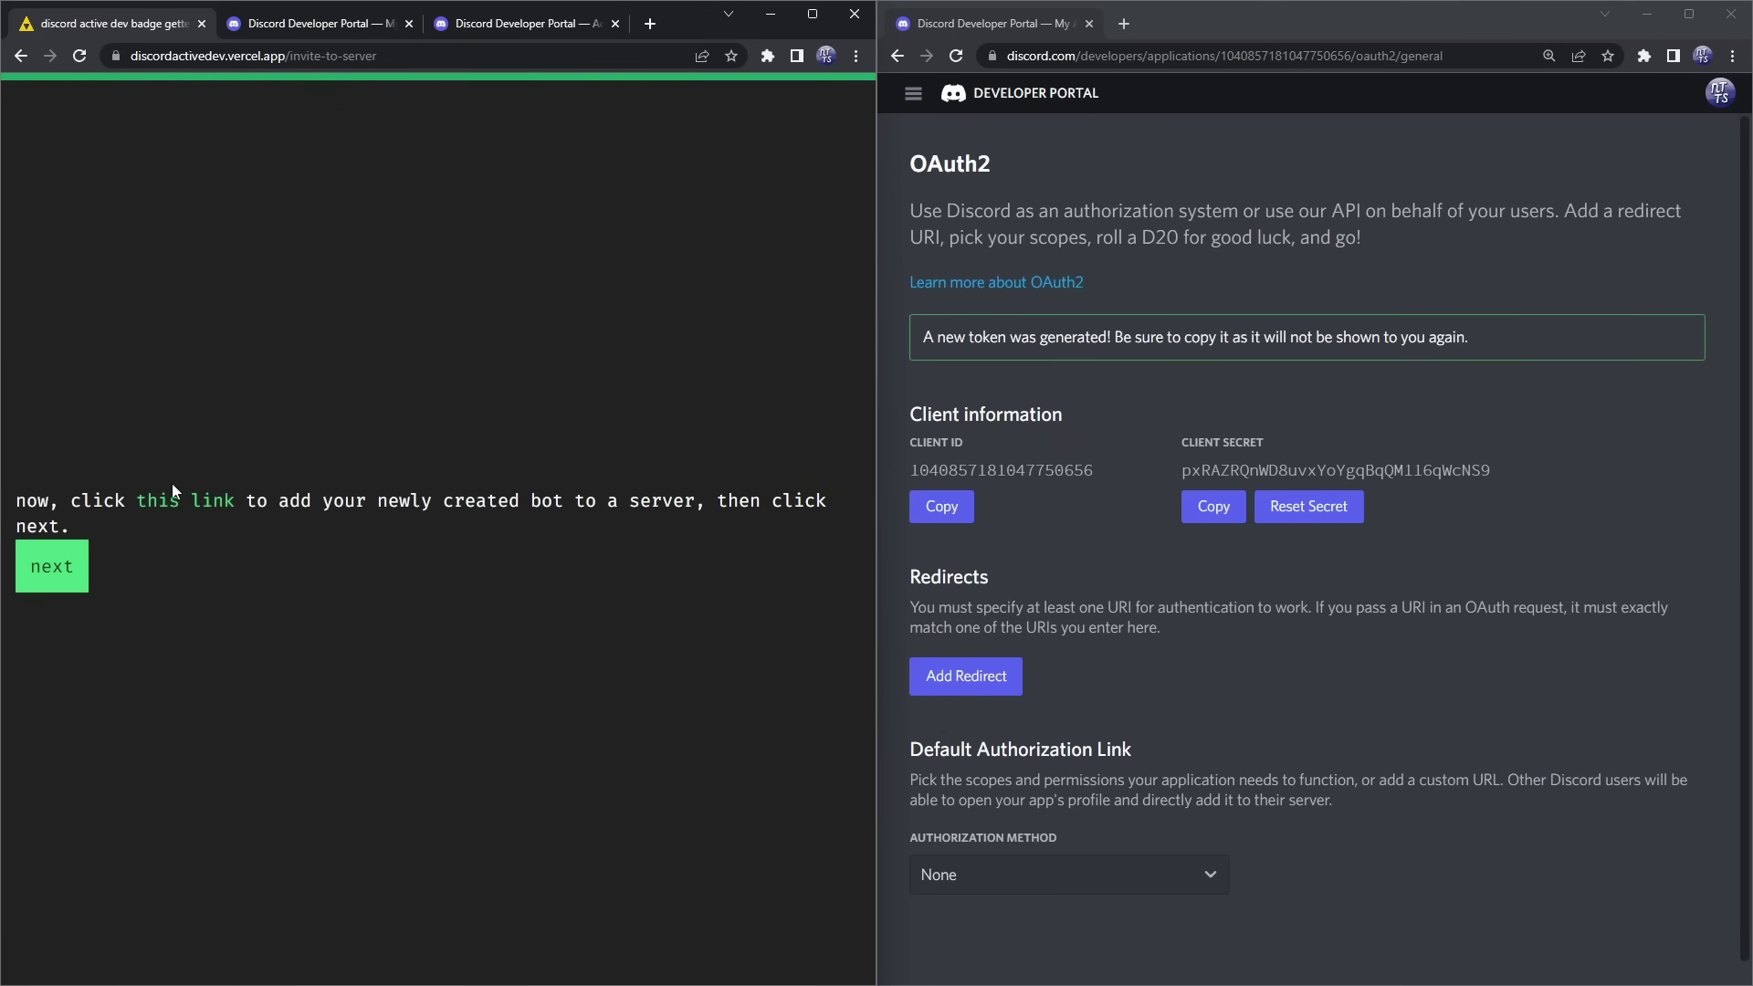
Open the badge getter's invite link in a new tab, log in to the Discord account, and authorize the application for badgebotserver
ctrl+click(161, 504)
click(213, 25)
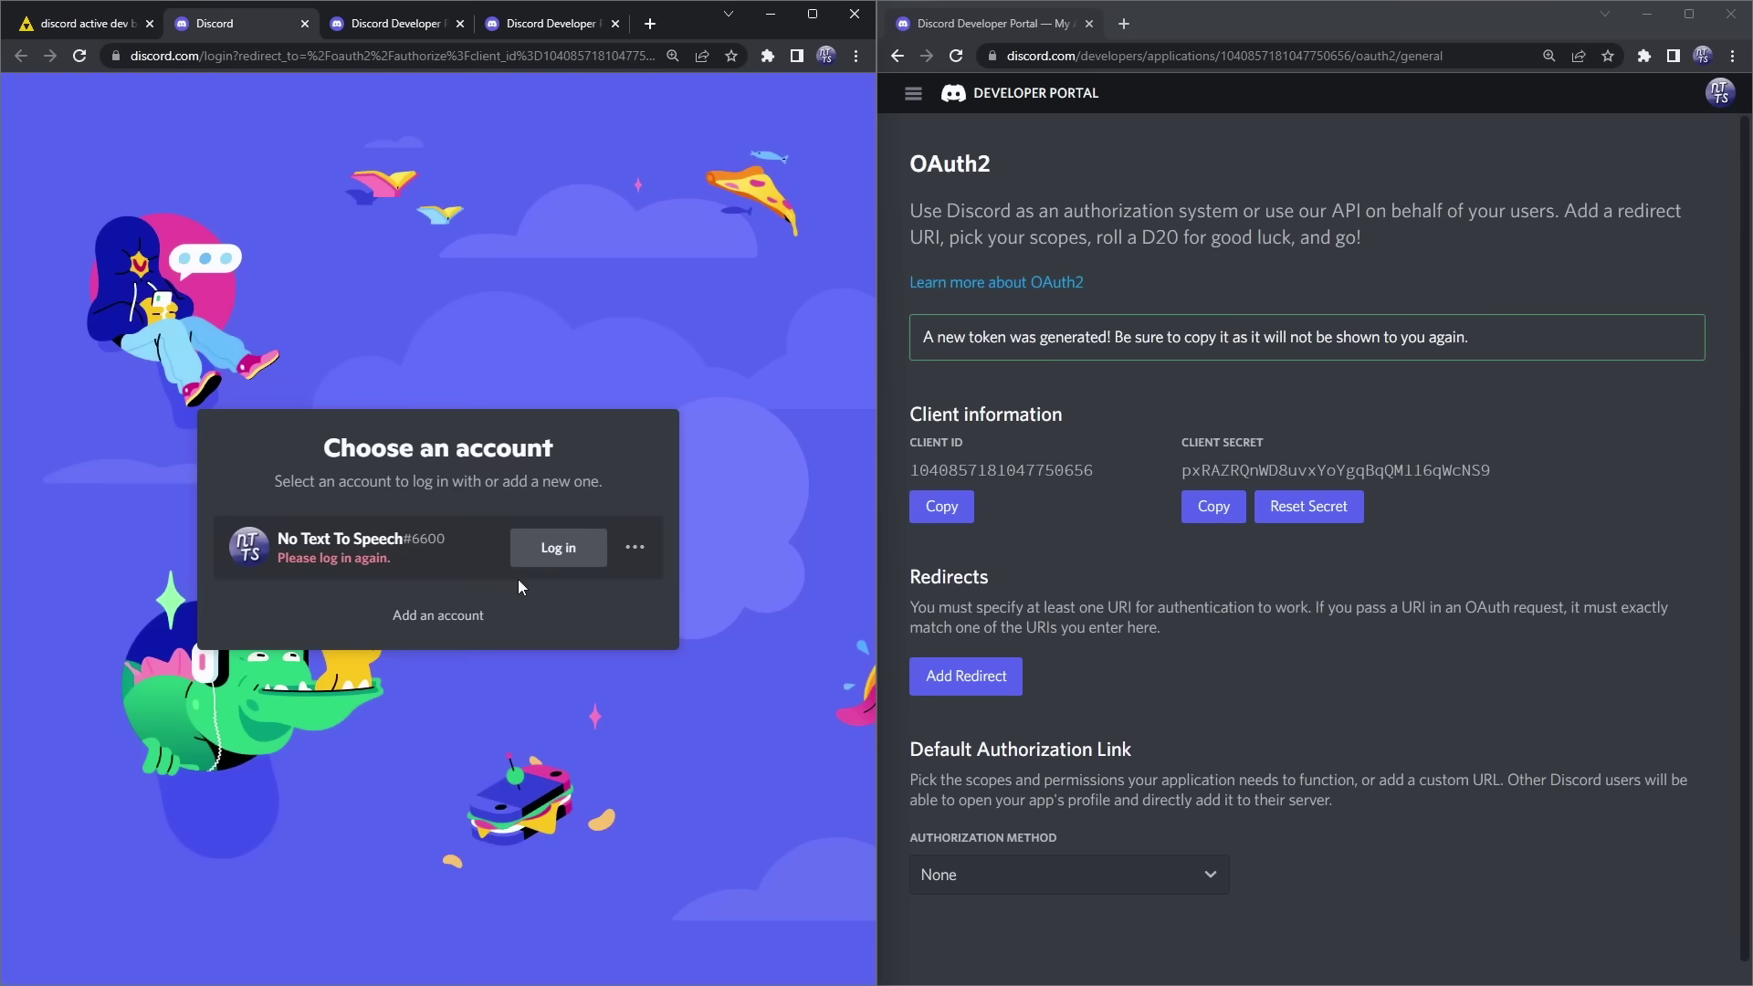
click(552, 548)
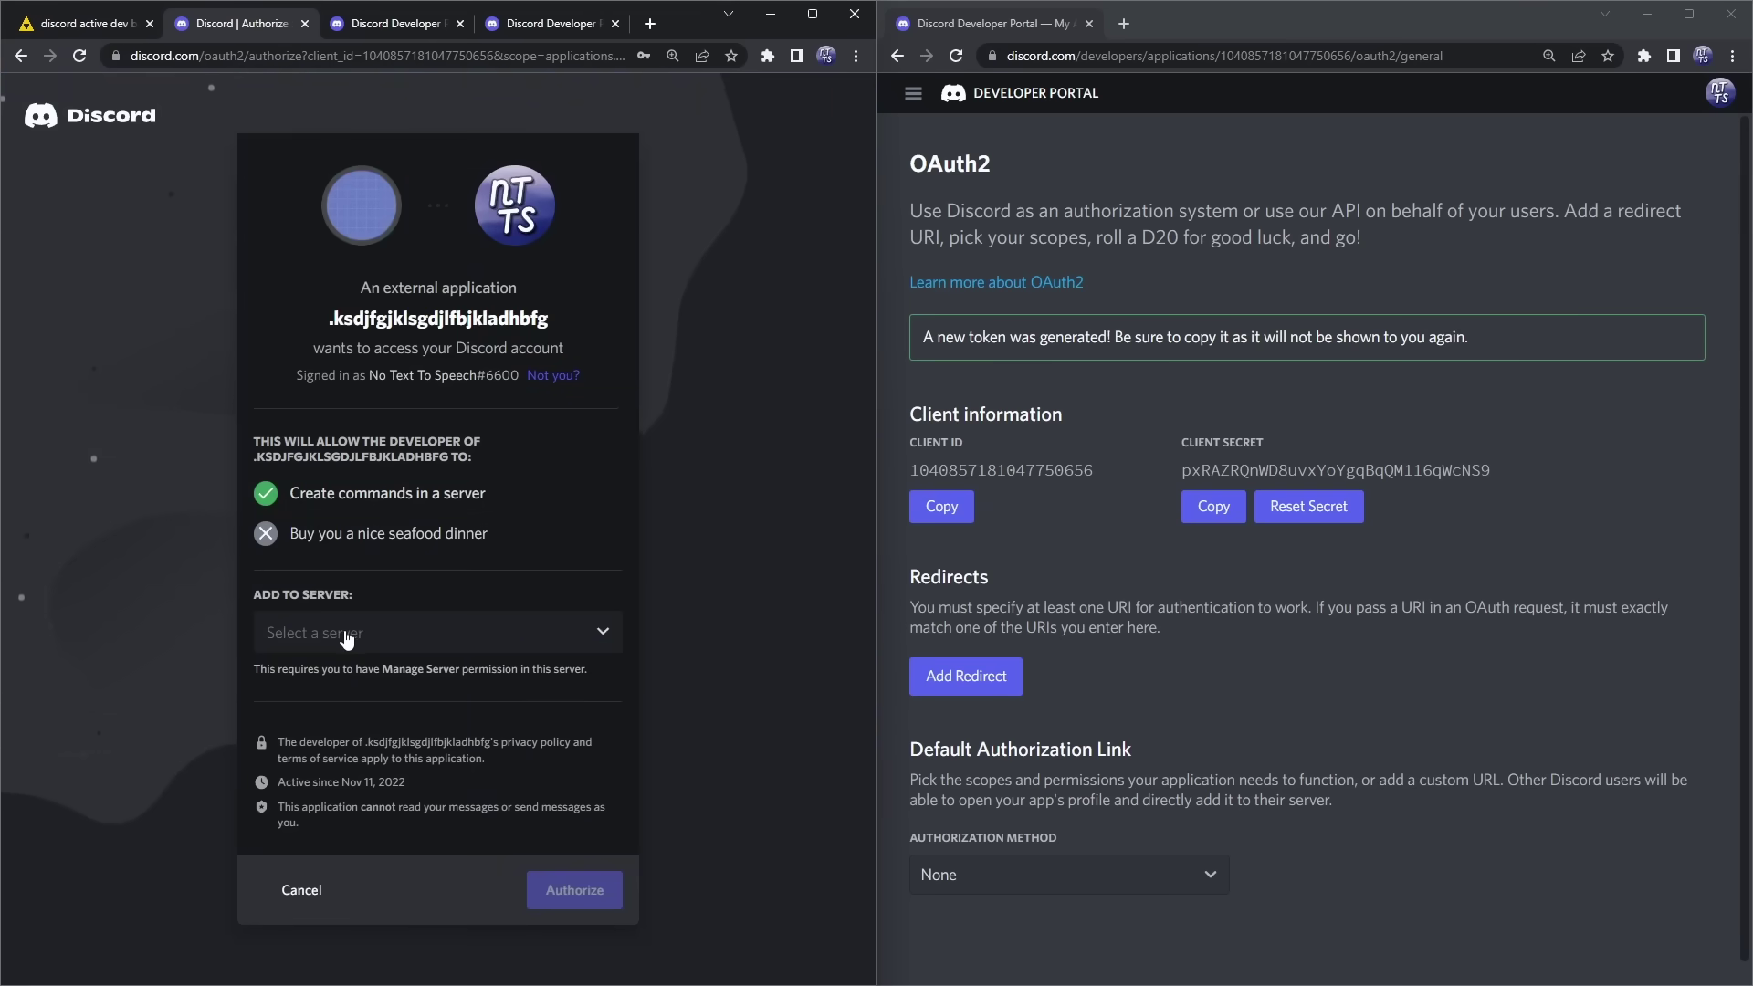
click(347, 639)
click(322, 685)
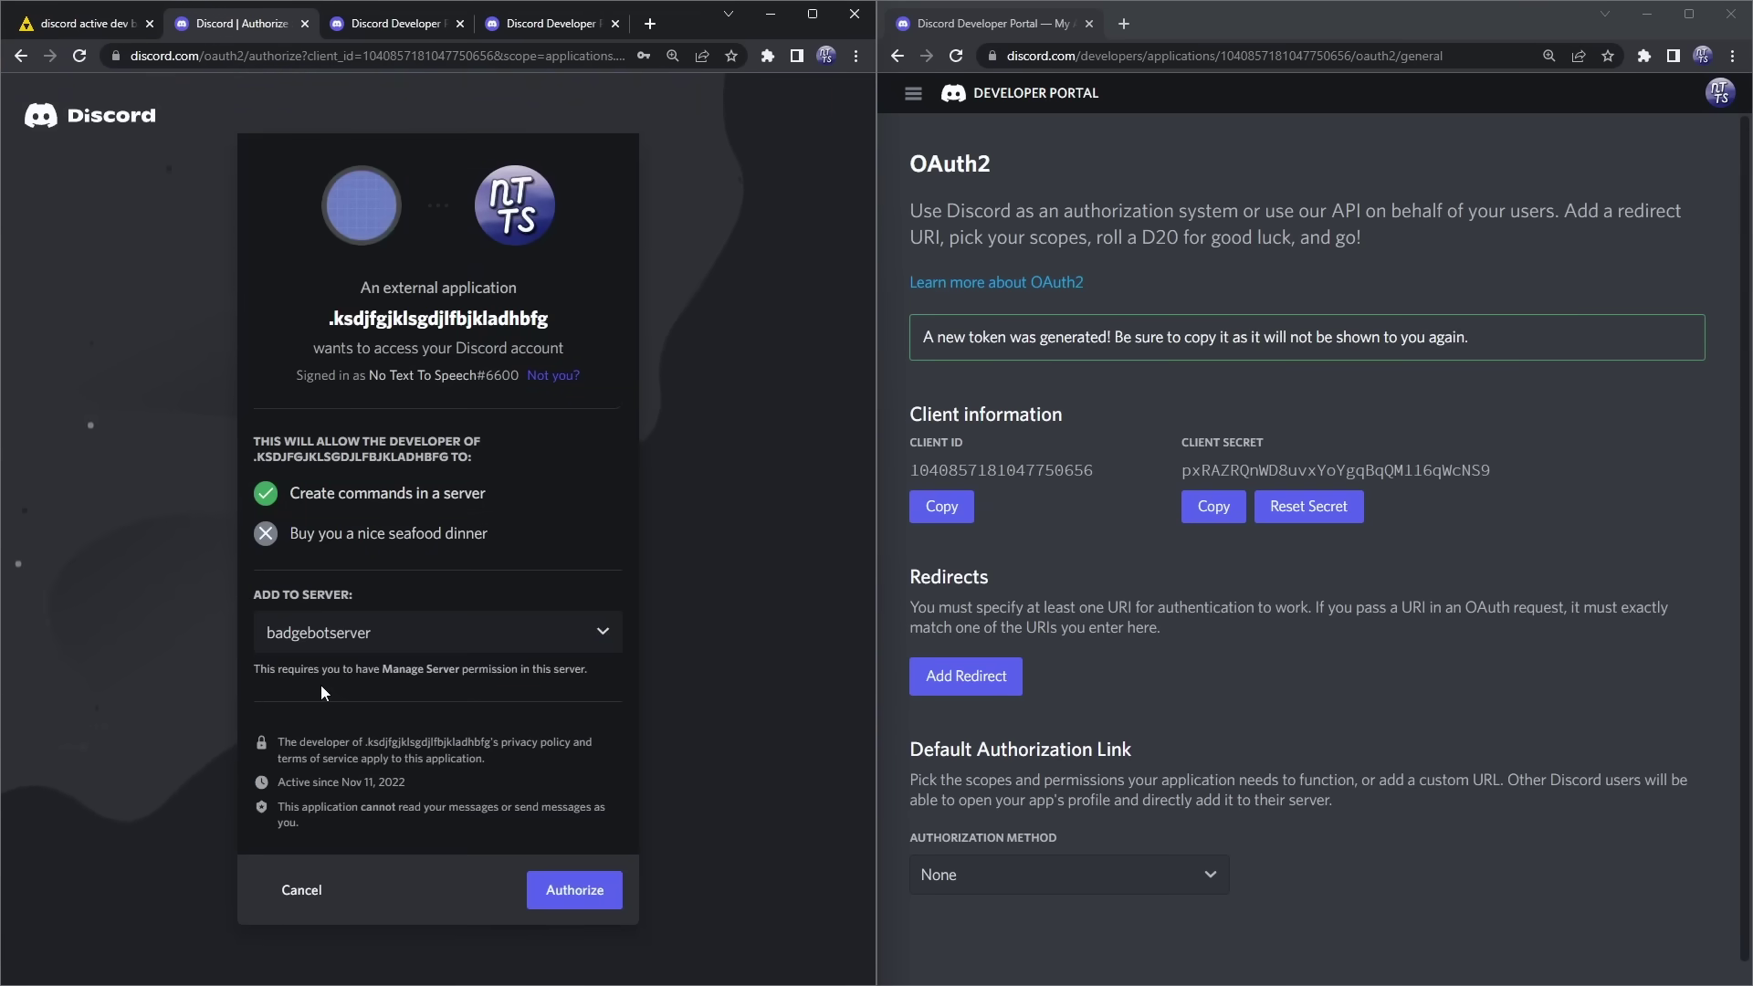
click(575, 890)
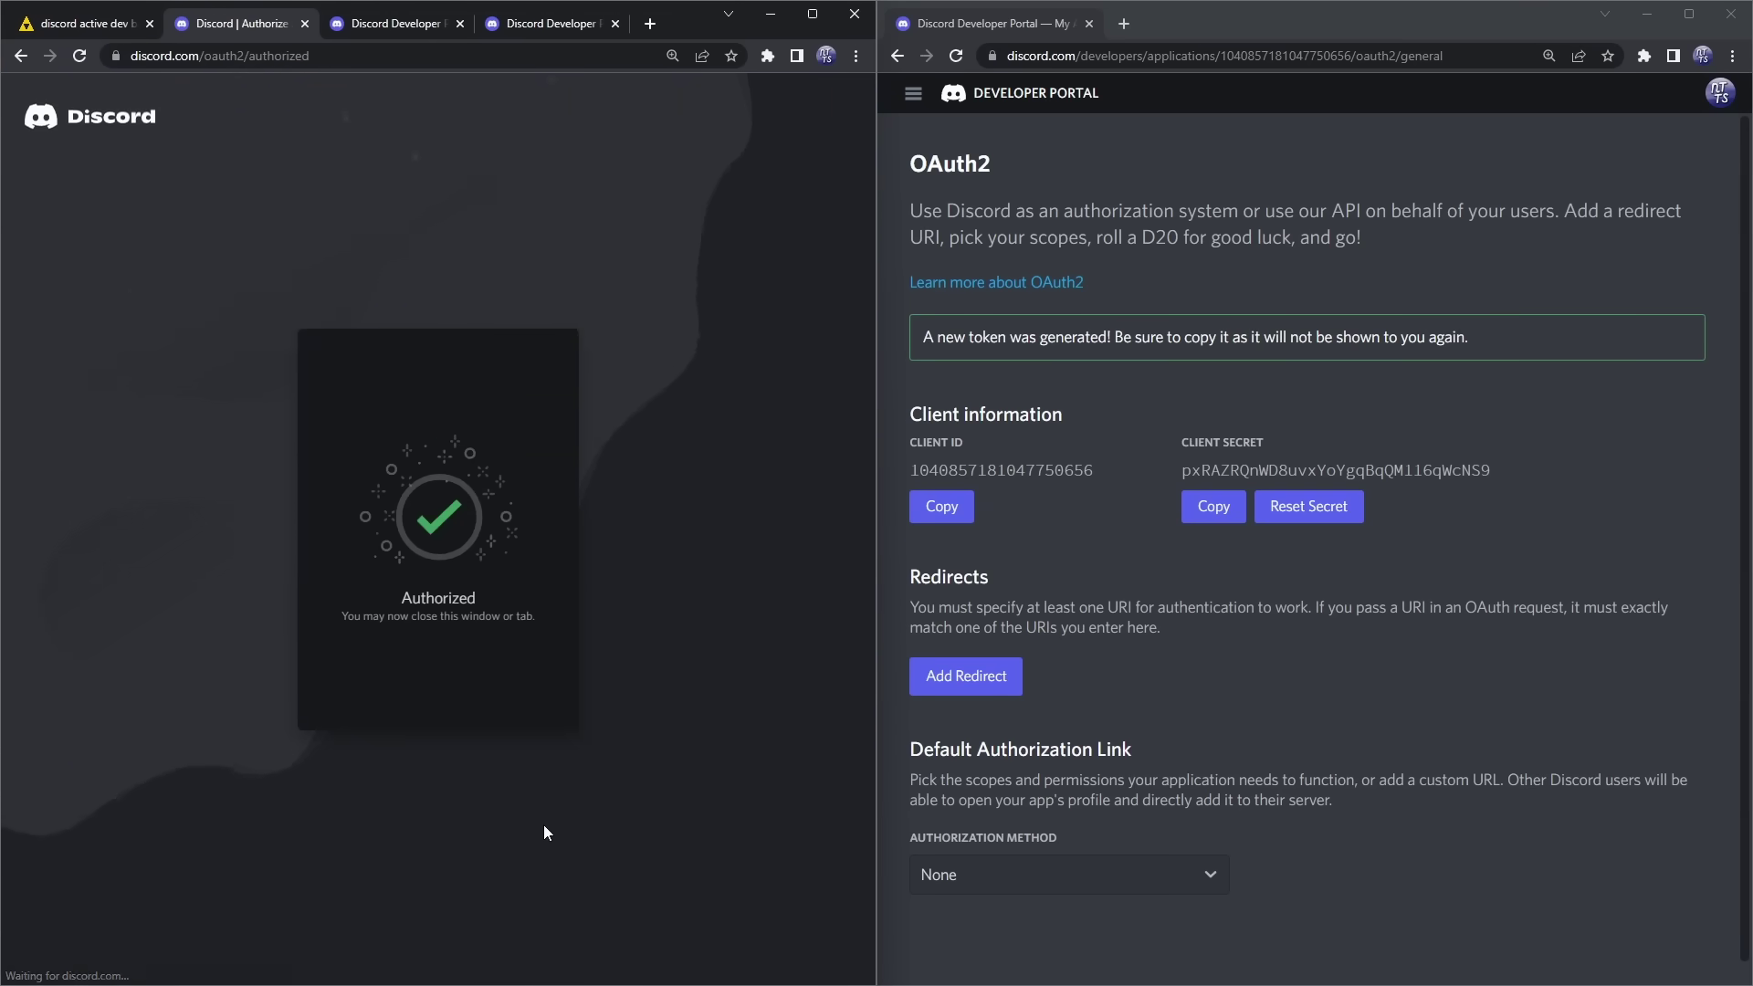
Switch to the Discord app and run the application's /finish command in badgebotserver's general channel
key(alt+Tab)
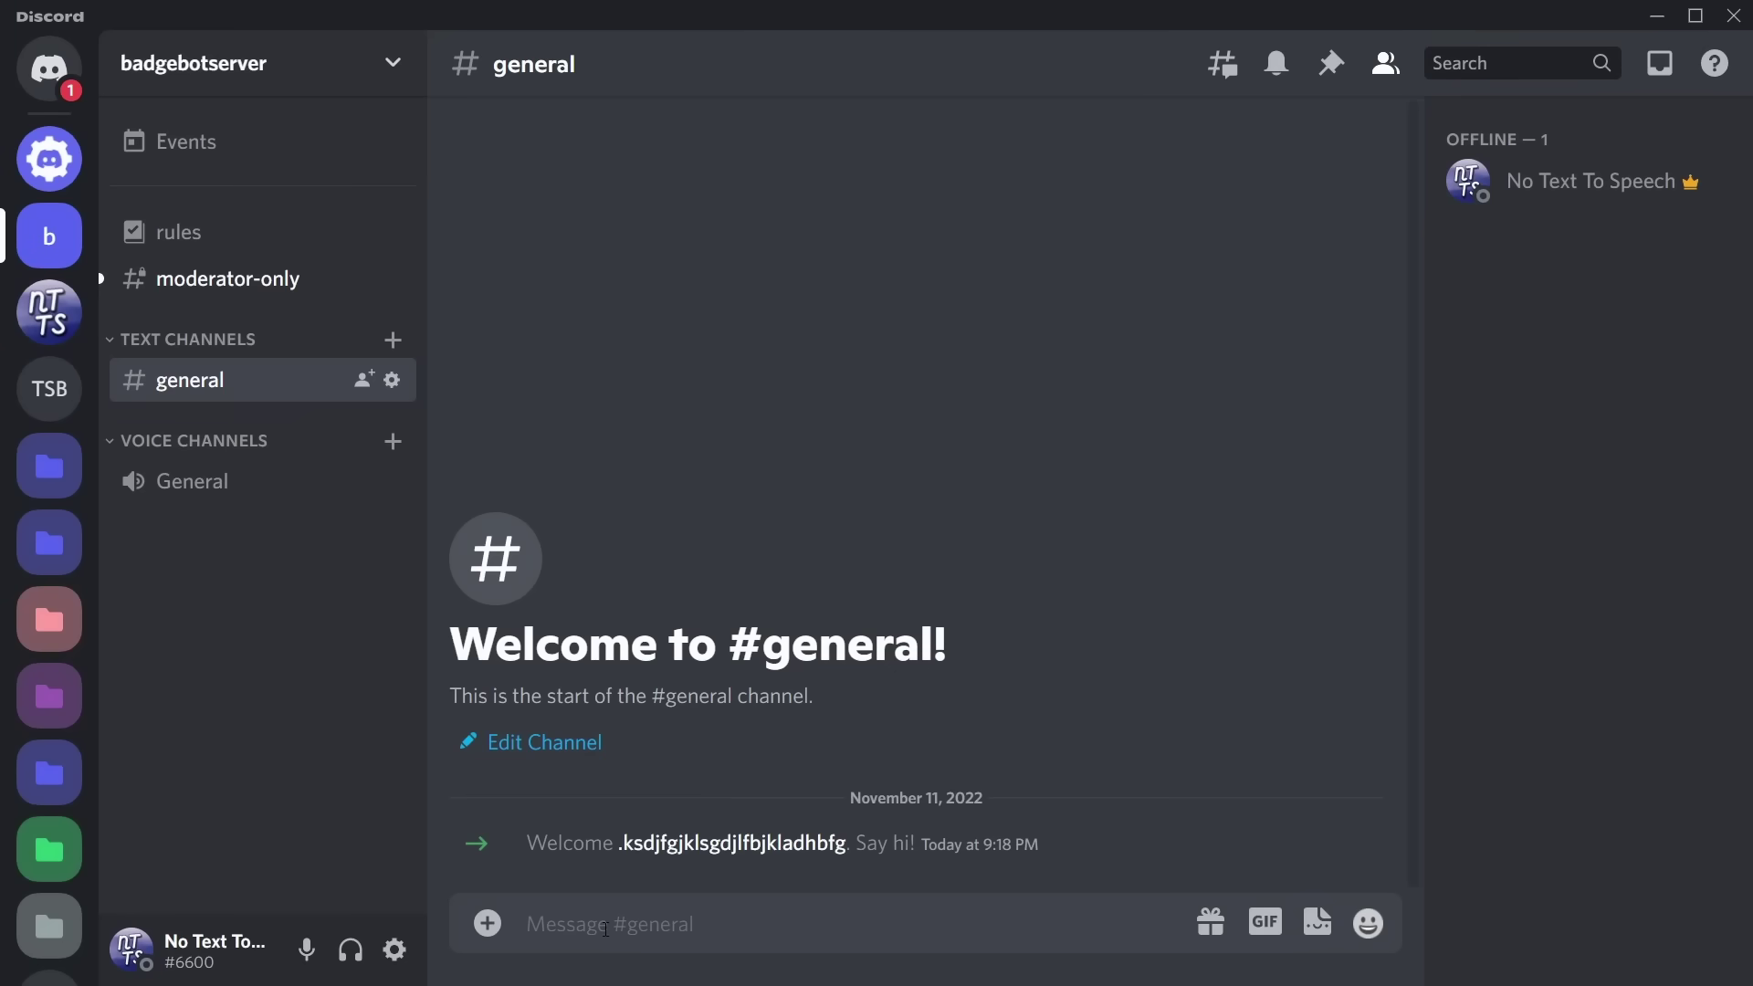
text(/)
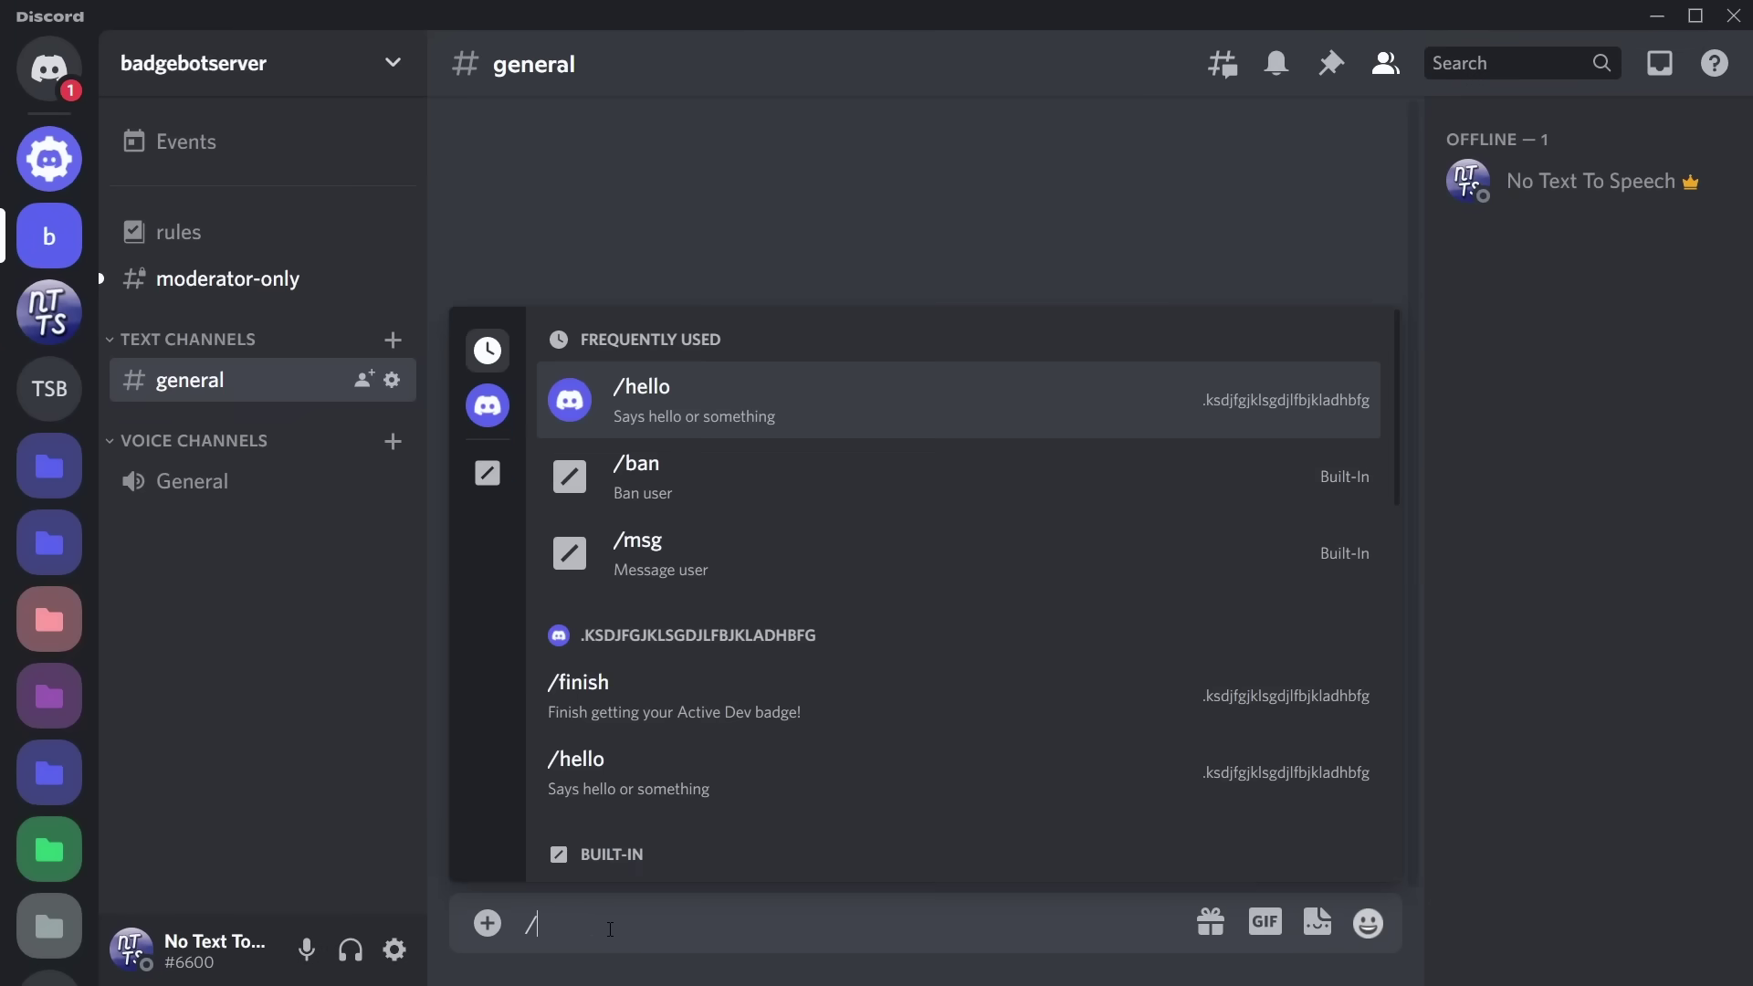
text(finish)
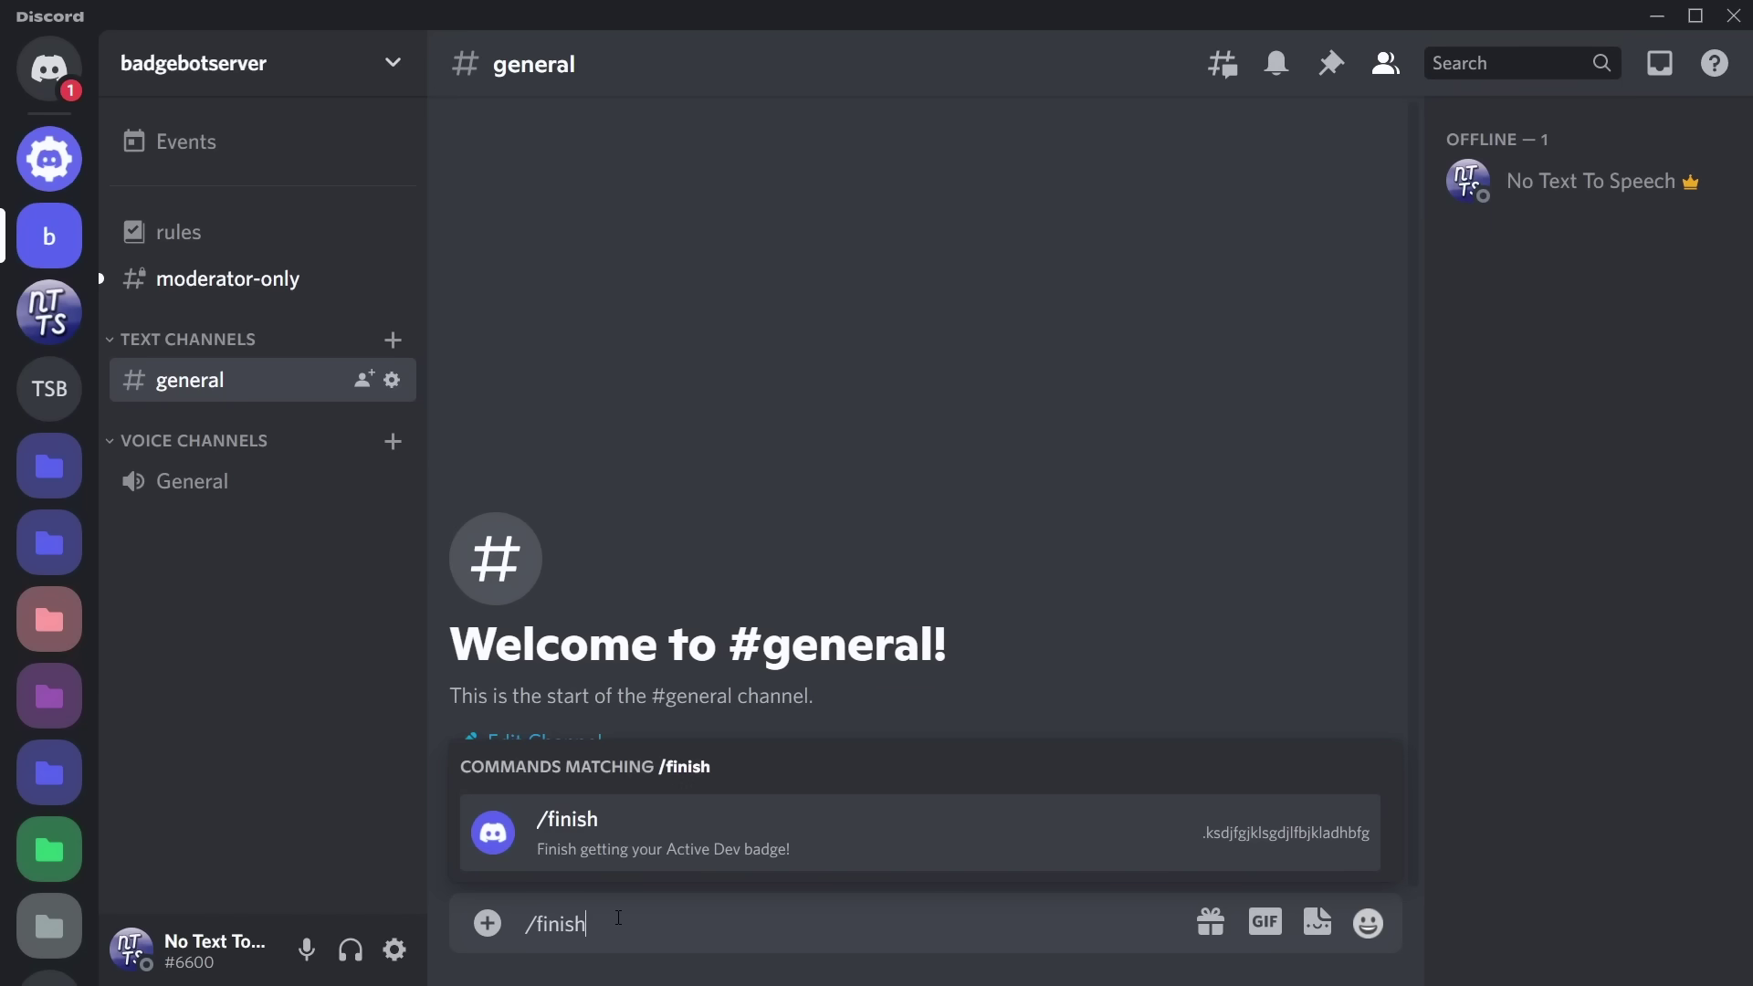
key(Return)
key(Return)
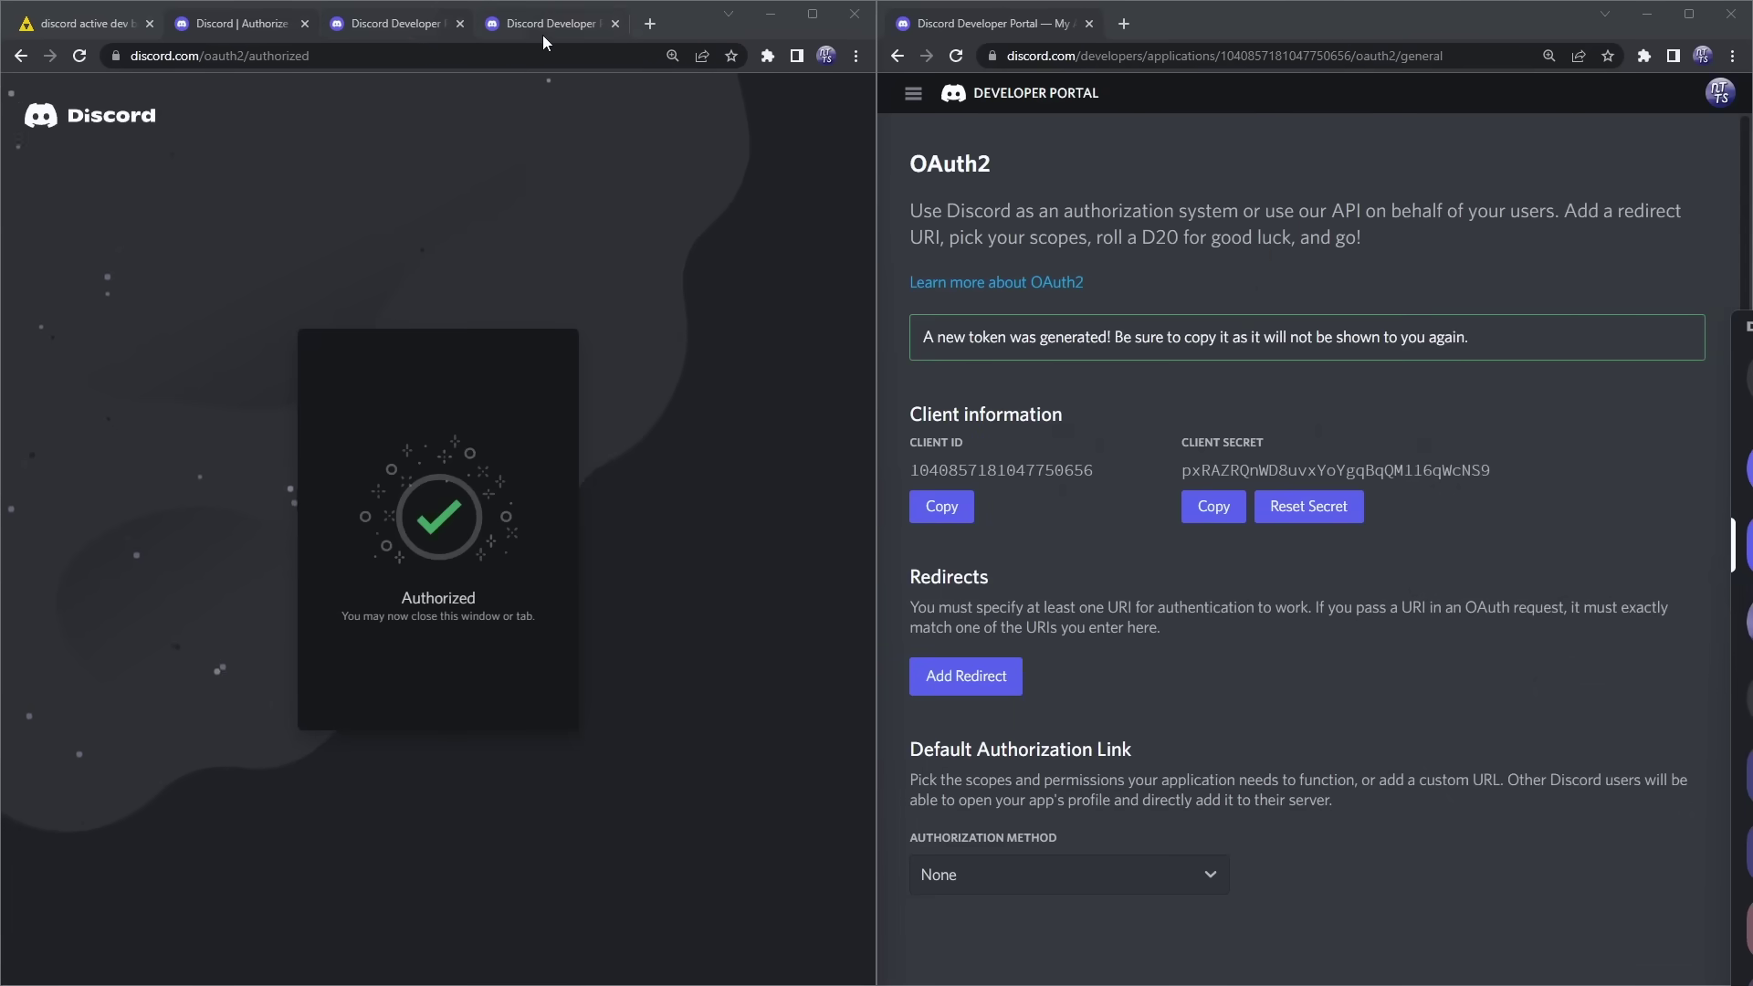
View the Active Developer Badge page in the browser and read the pinned messages in Discord's active-dev-badge channel
click(542, 27)
double_click(673, 21)
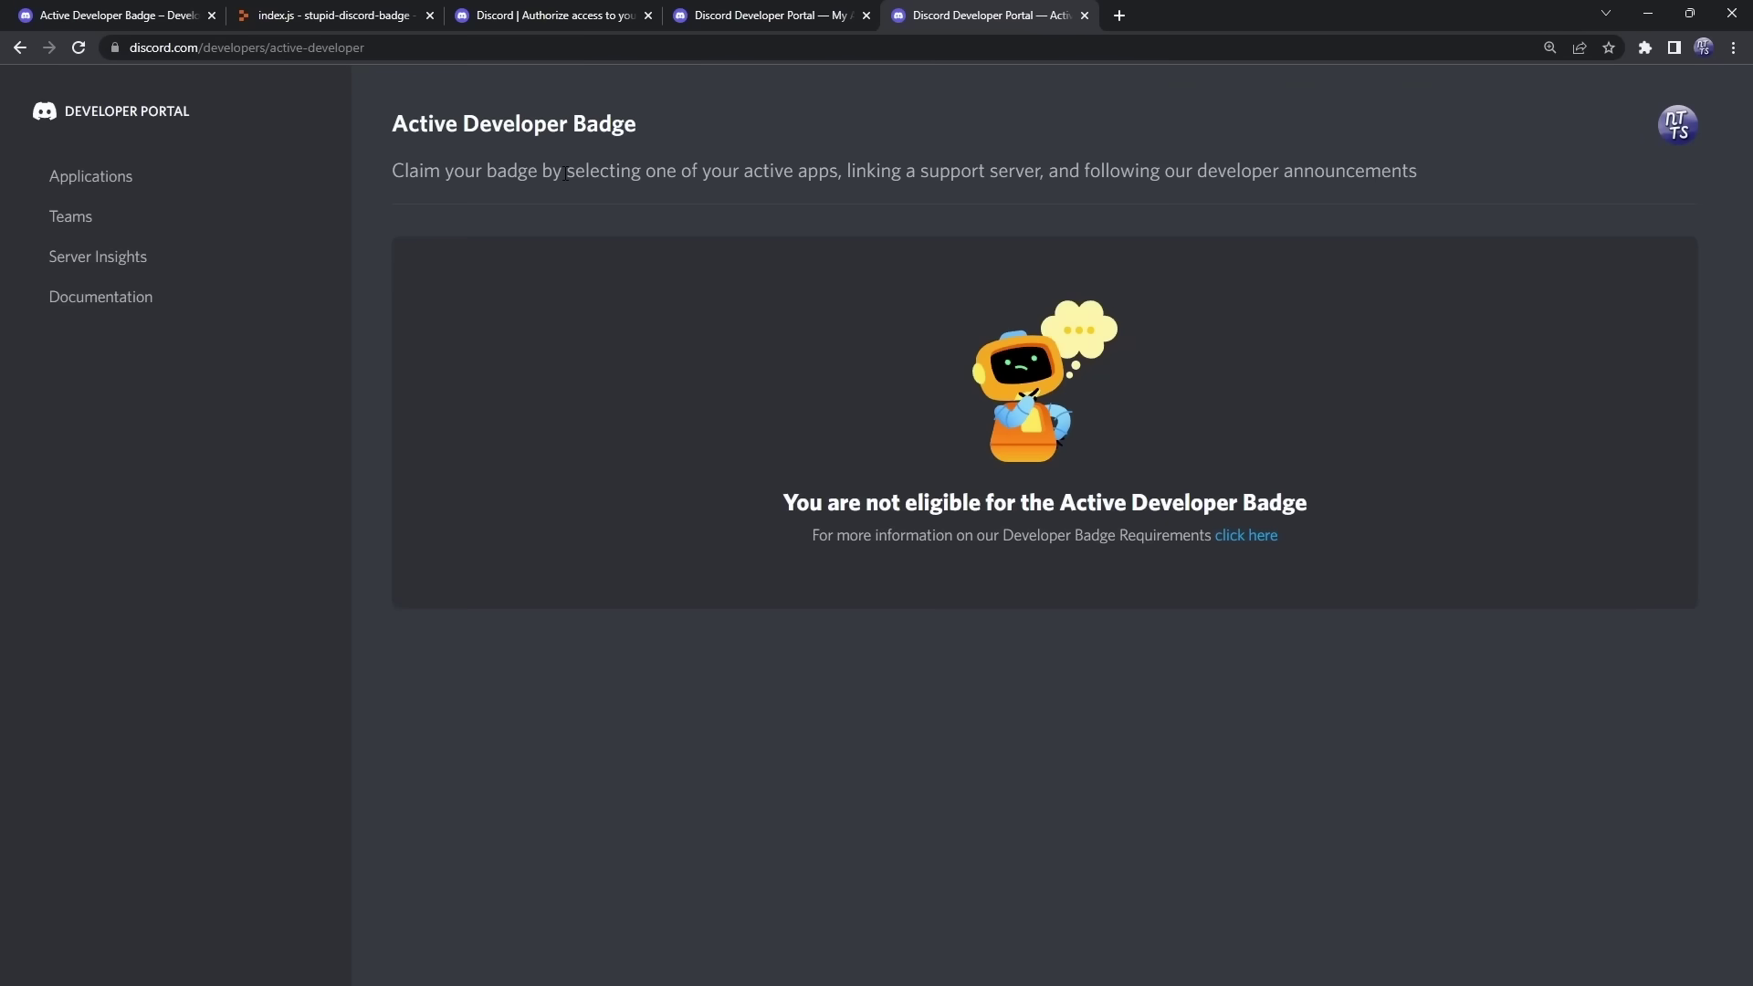
key(alt+Tab)
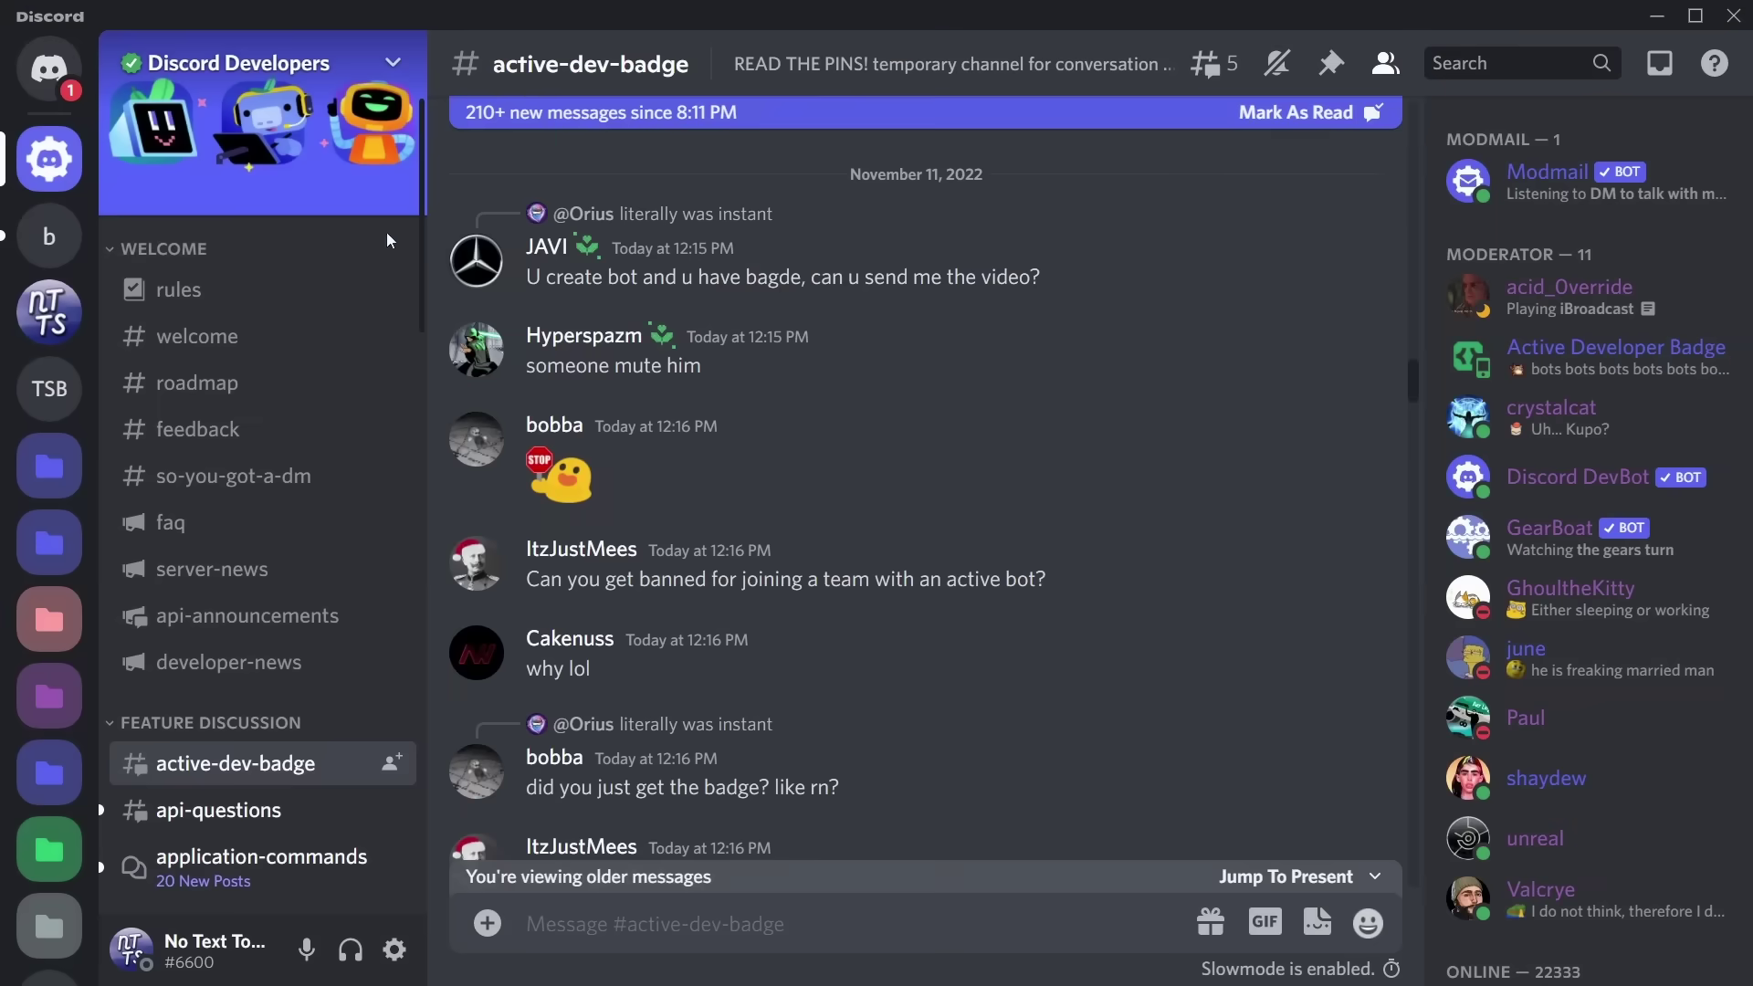
click(1331, 63)
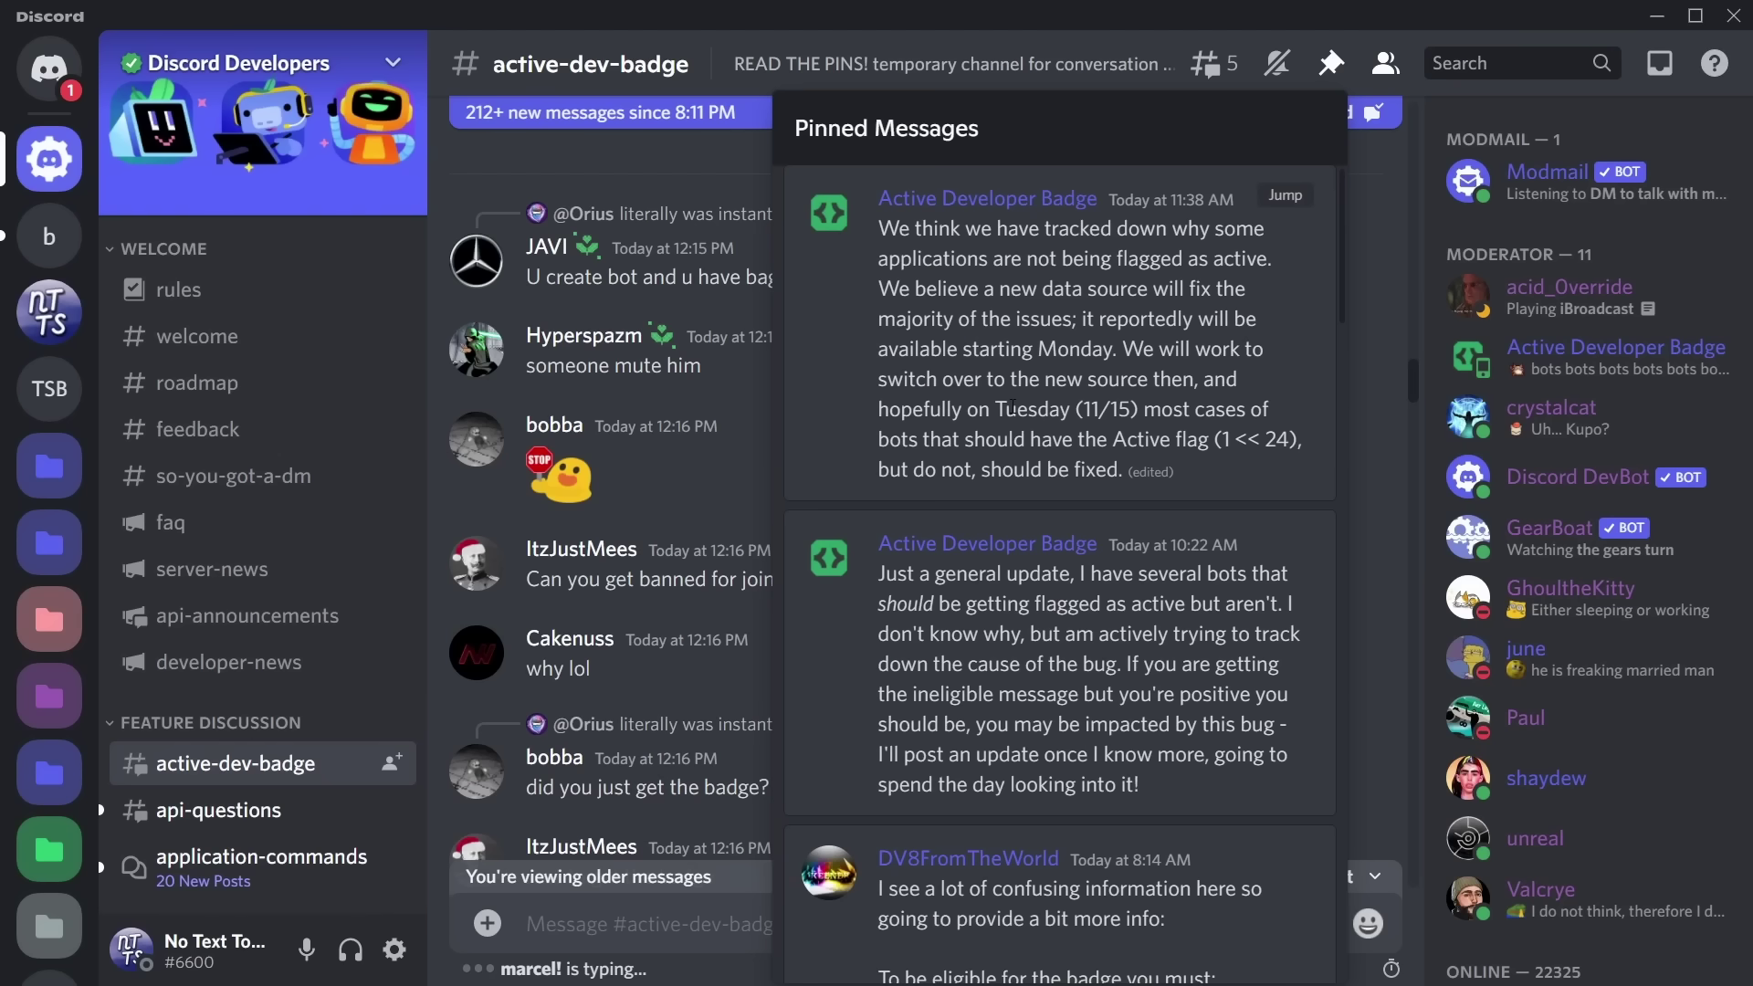
Switch to the browser and claim the badge with application FishWiki Music, support server THIS SERVER BROTHER, and announcement channel wow-its-a-channel
key(alt+Tab)
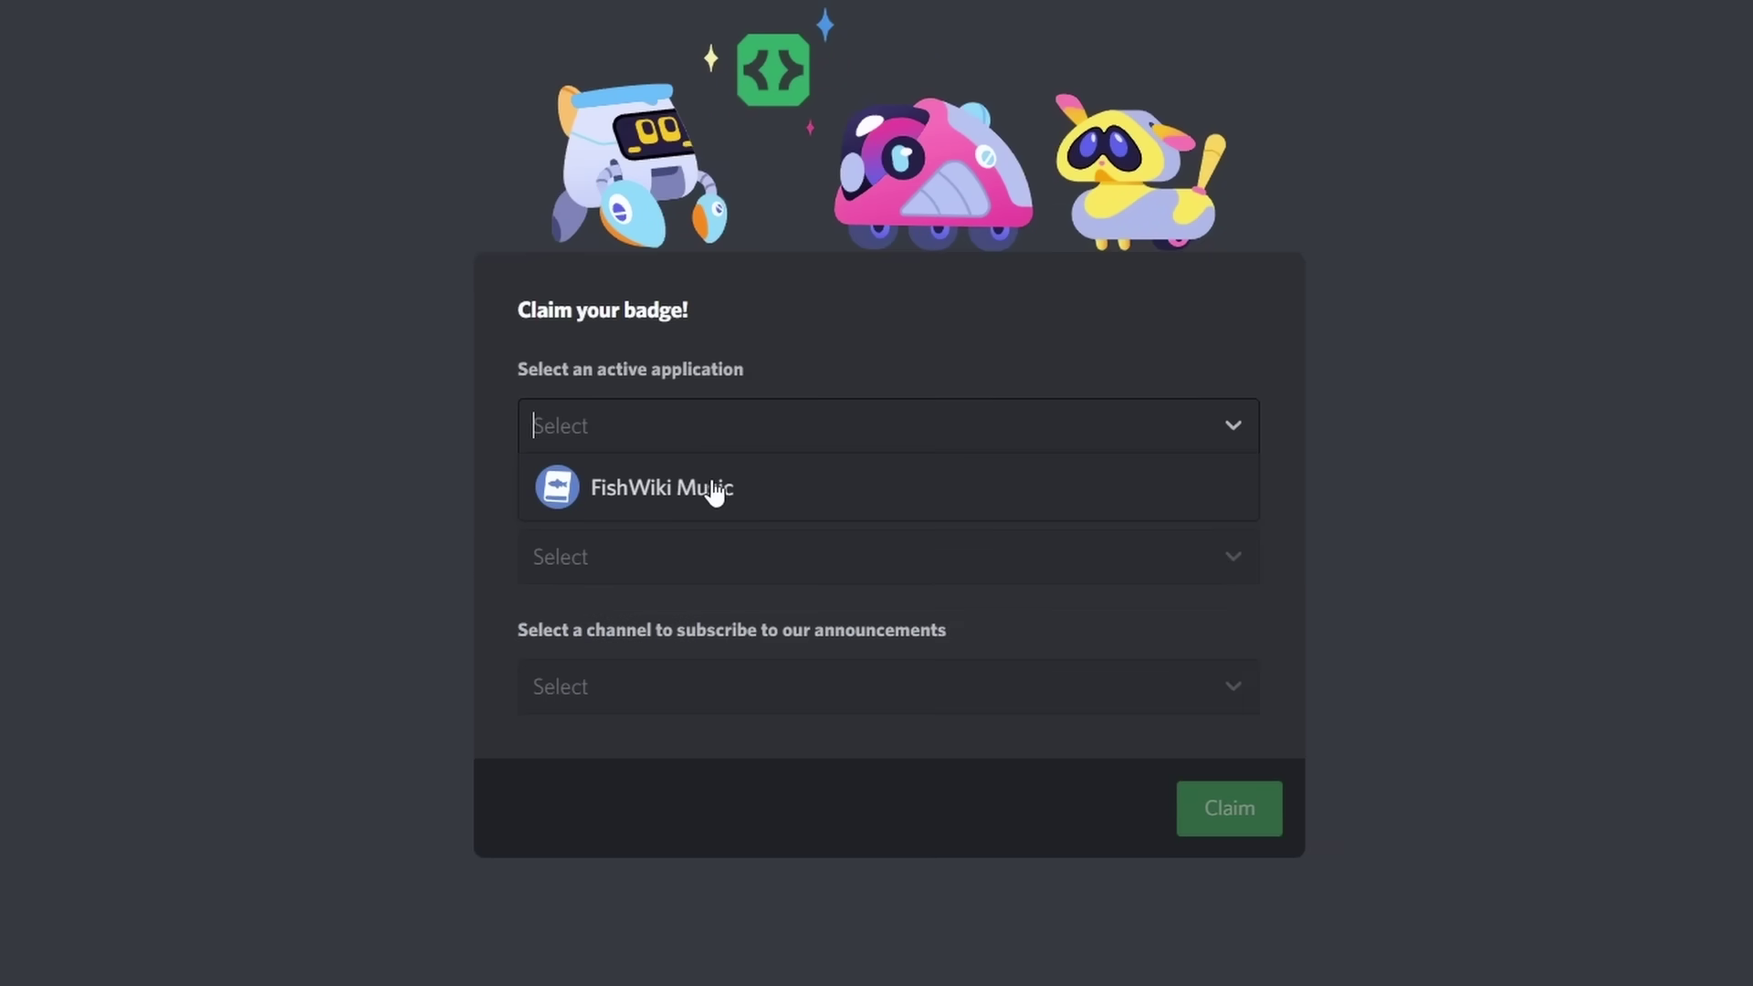
click(716, 493)
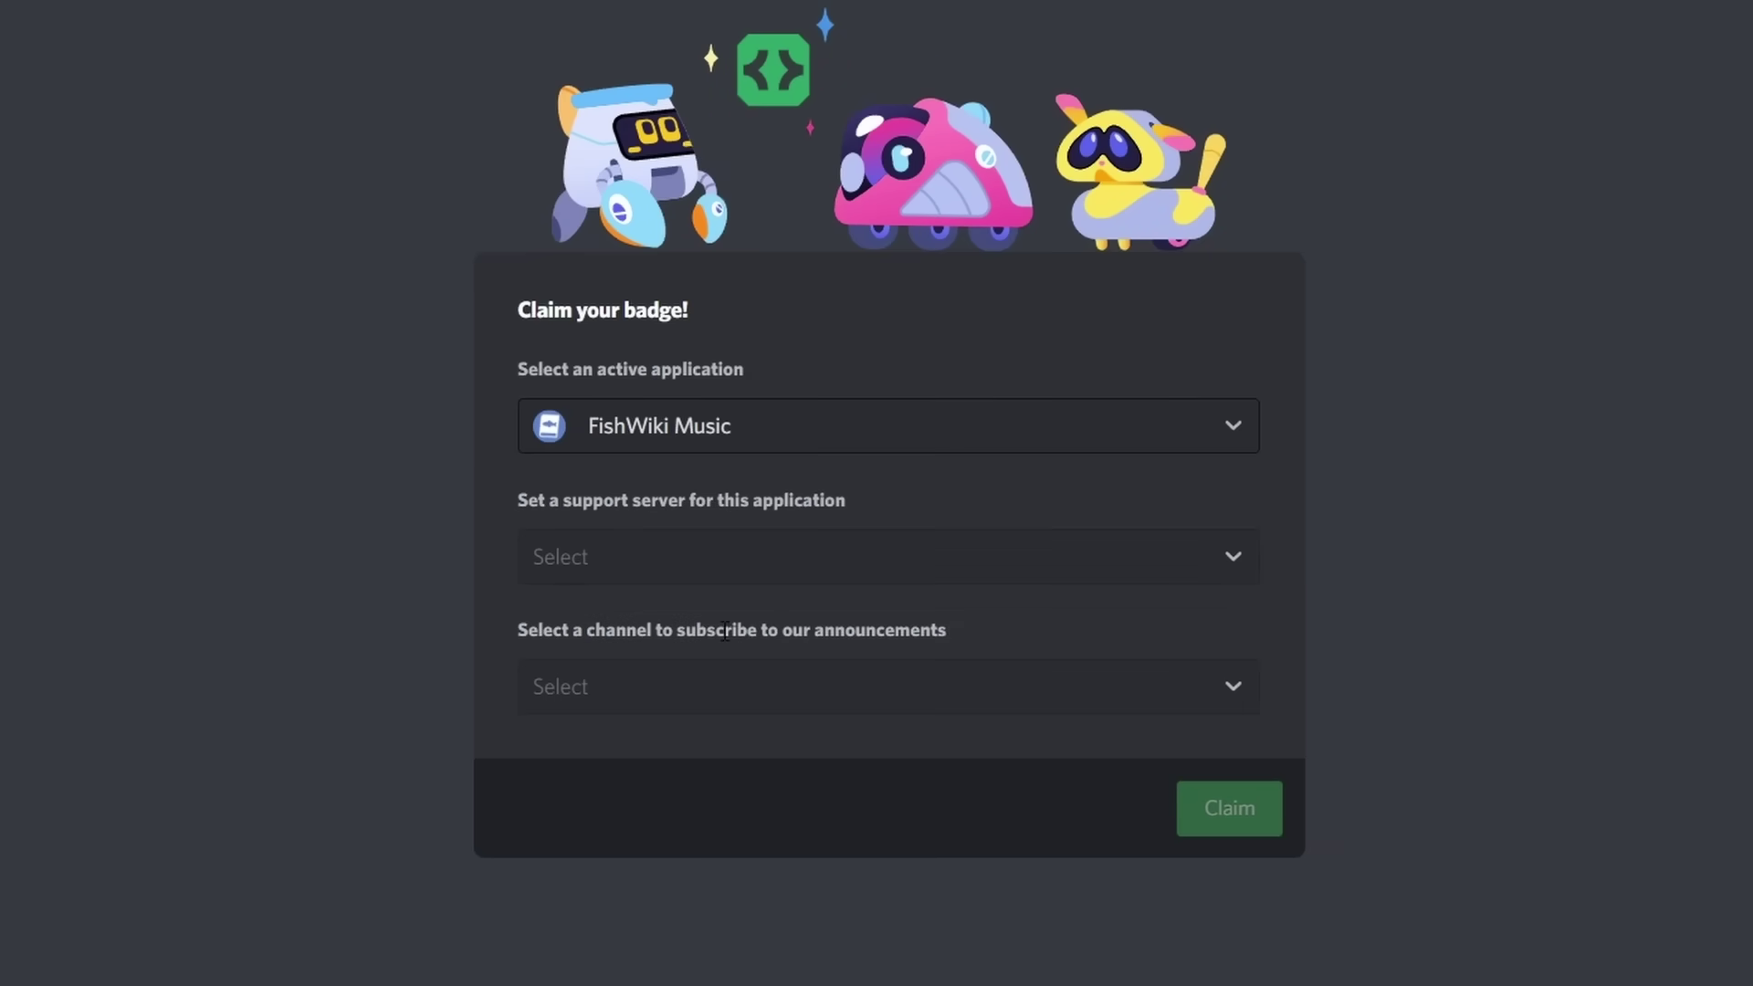
click(653, 559)
click(715, 809)
click(672, 689)
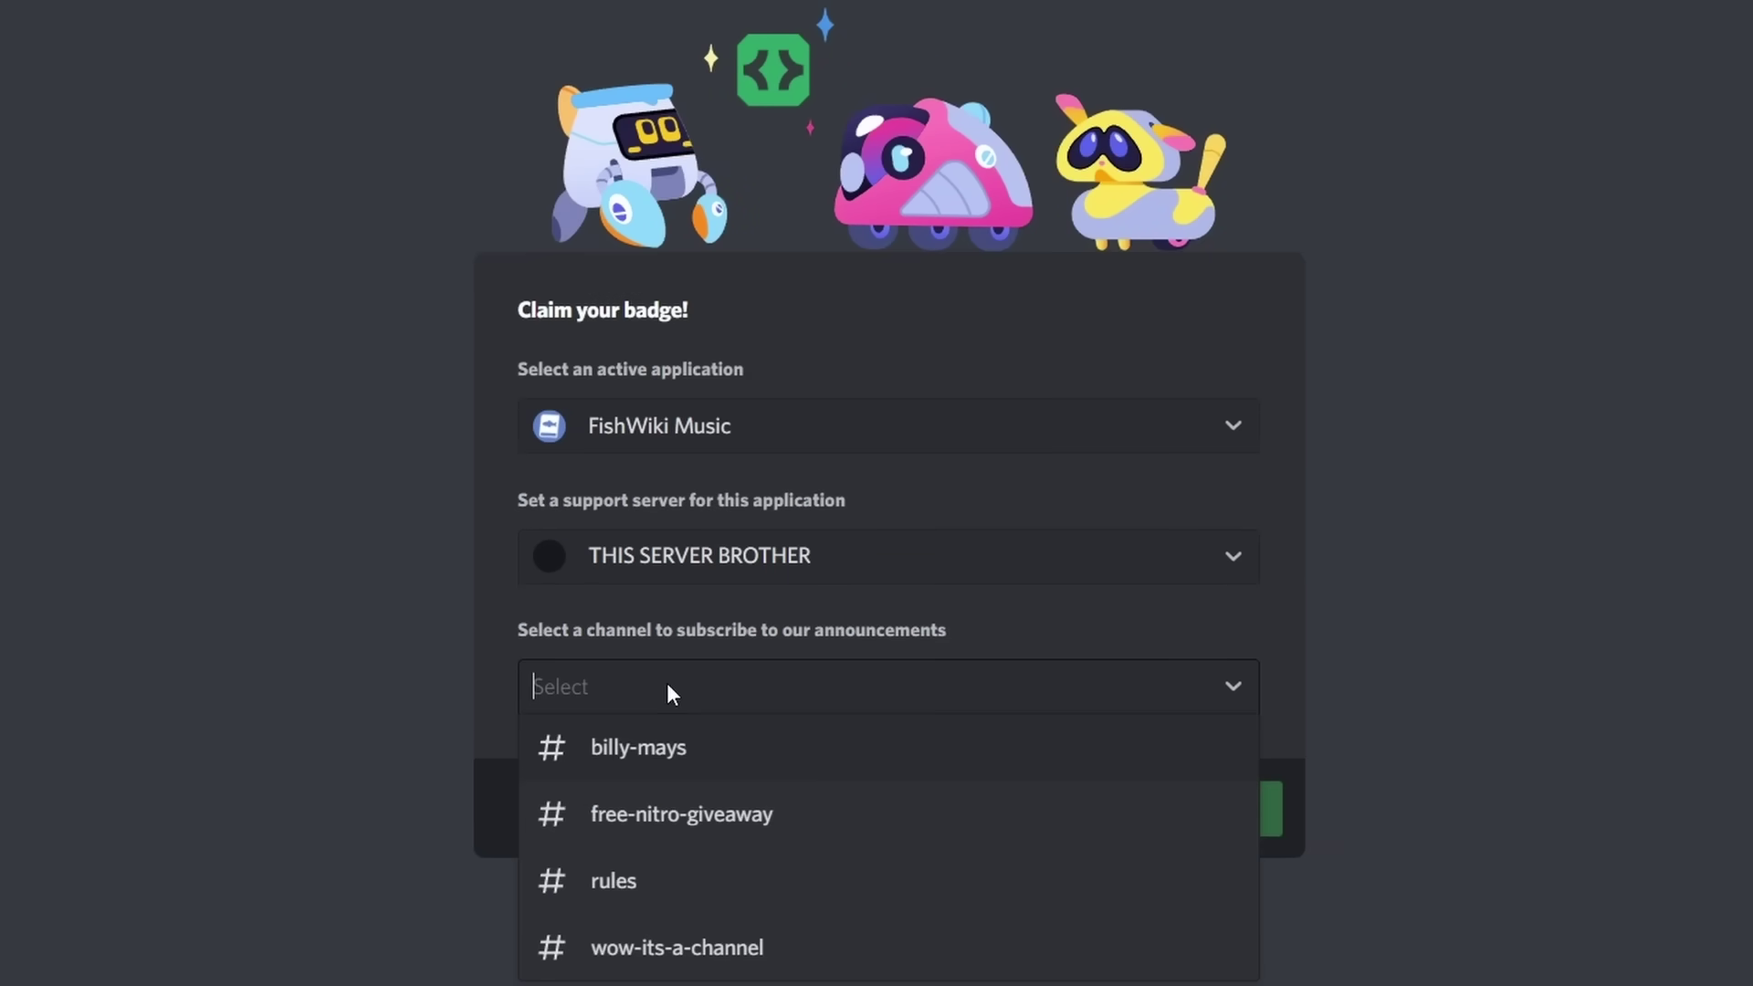
click(680, 947)
click(1229, 813)
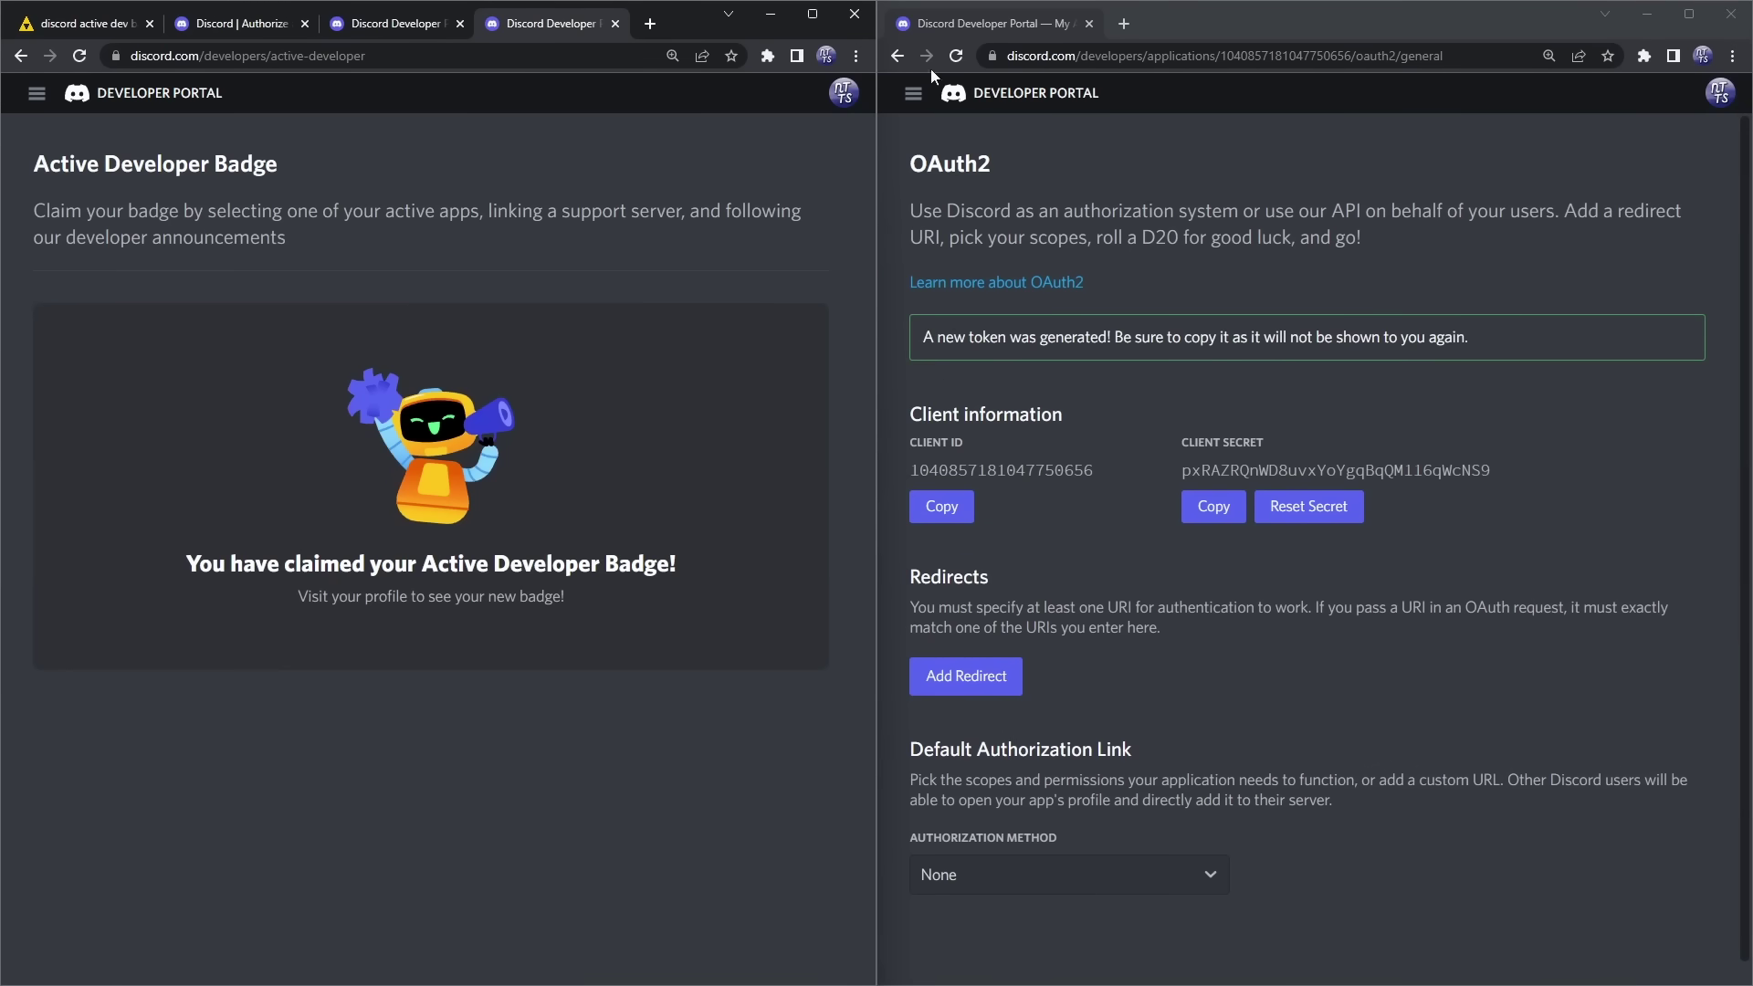
Reopen the .ksdjfgjklsgdjlfbjkladhbfg application's OAuth2 settings and regenerate its client secret again, confirming with the 2FA code
click(914, 94)
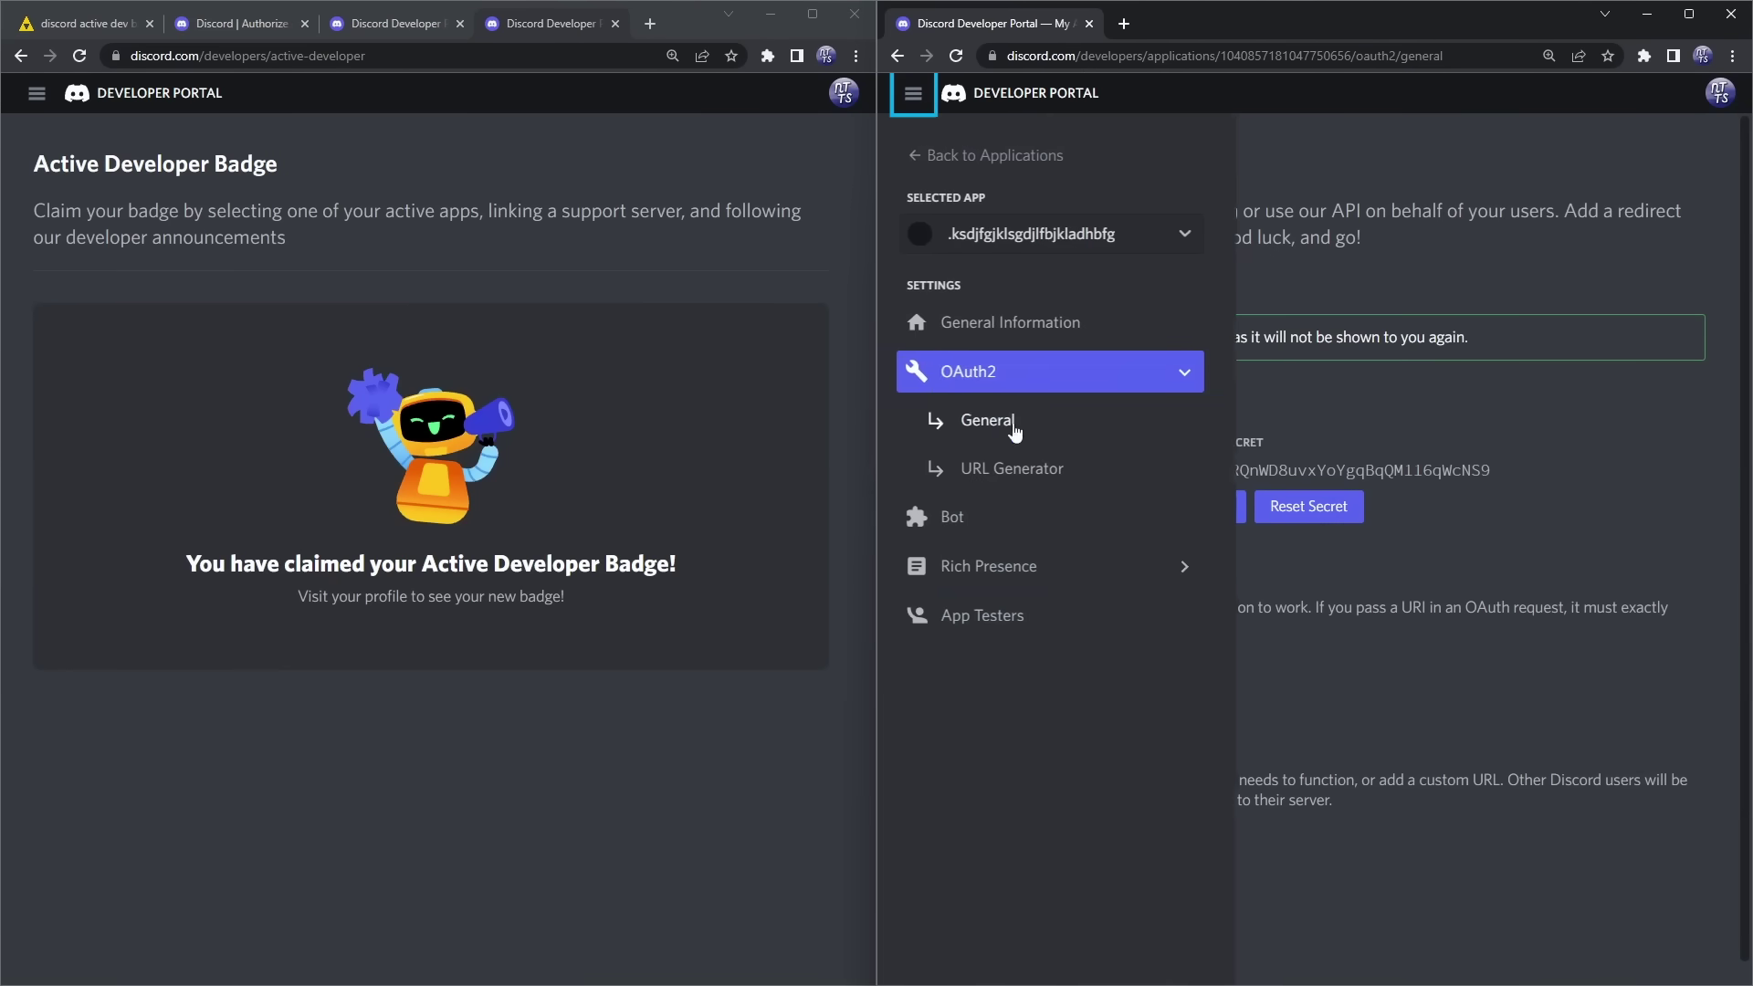
click(993, 379)
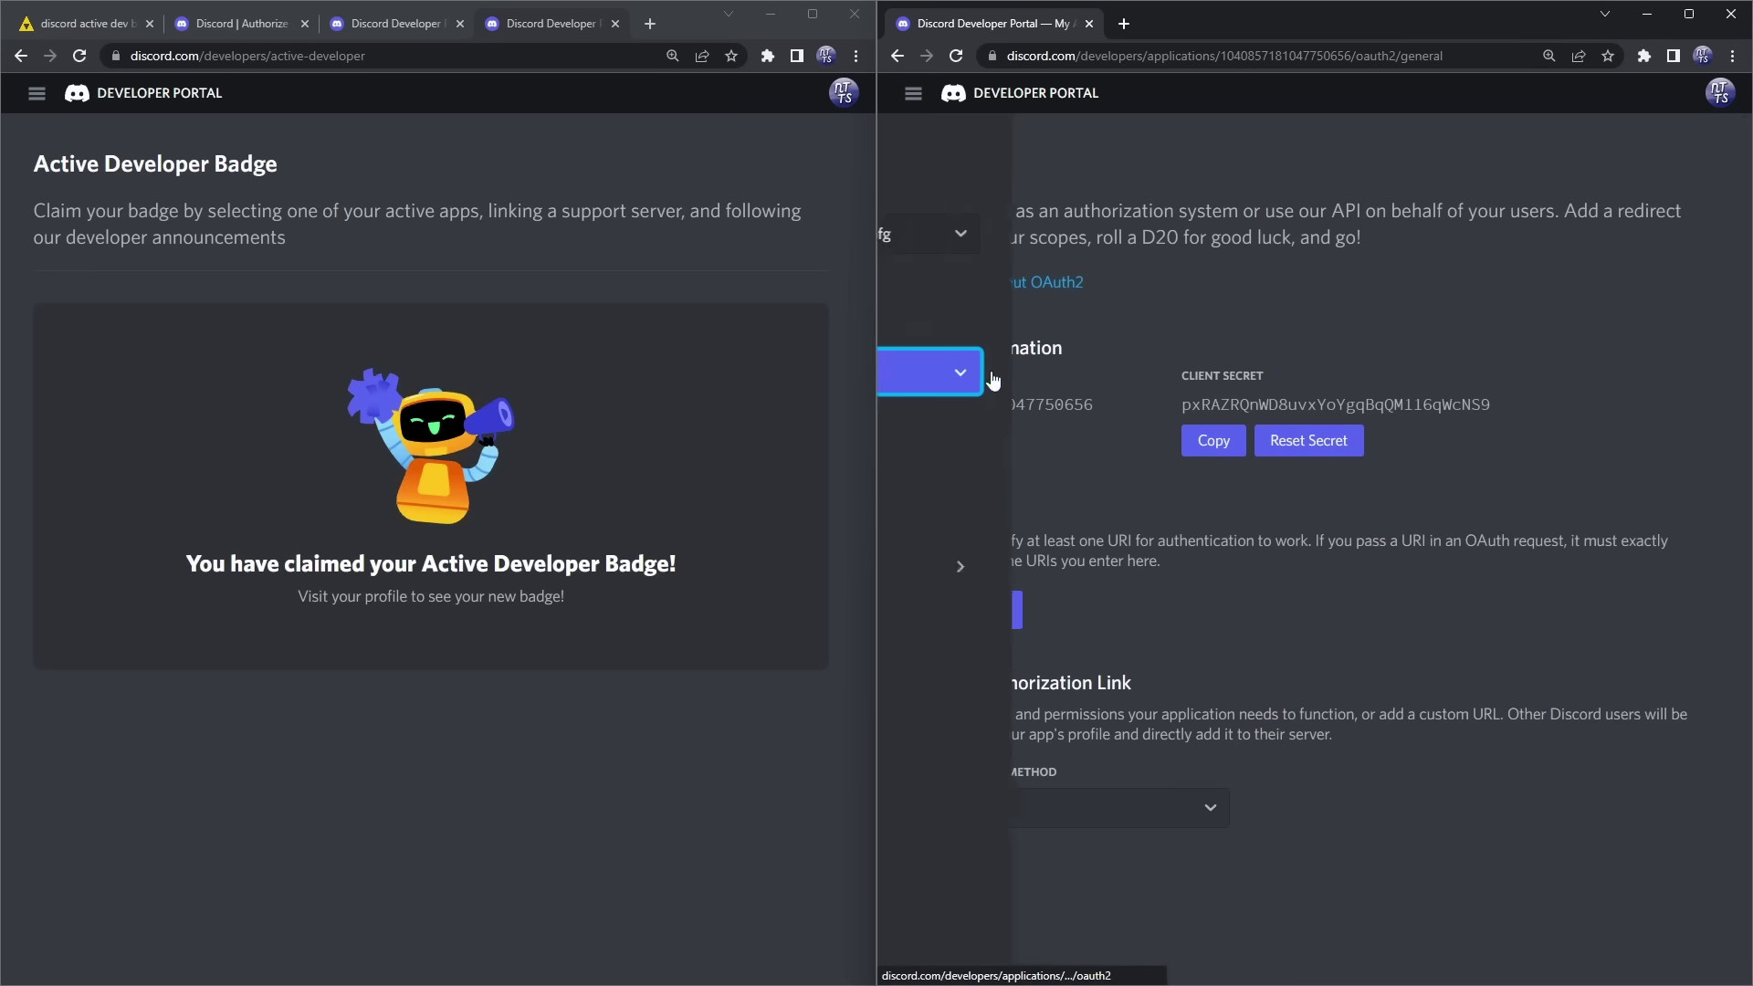
click(1308, 440)
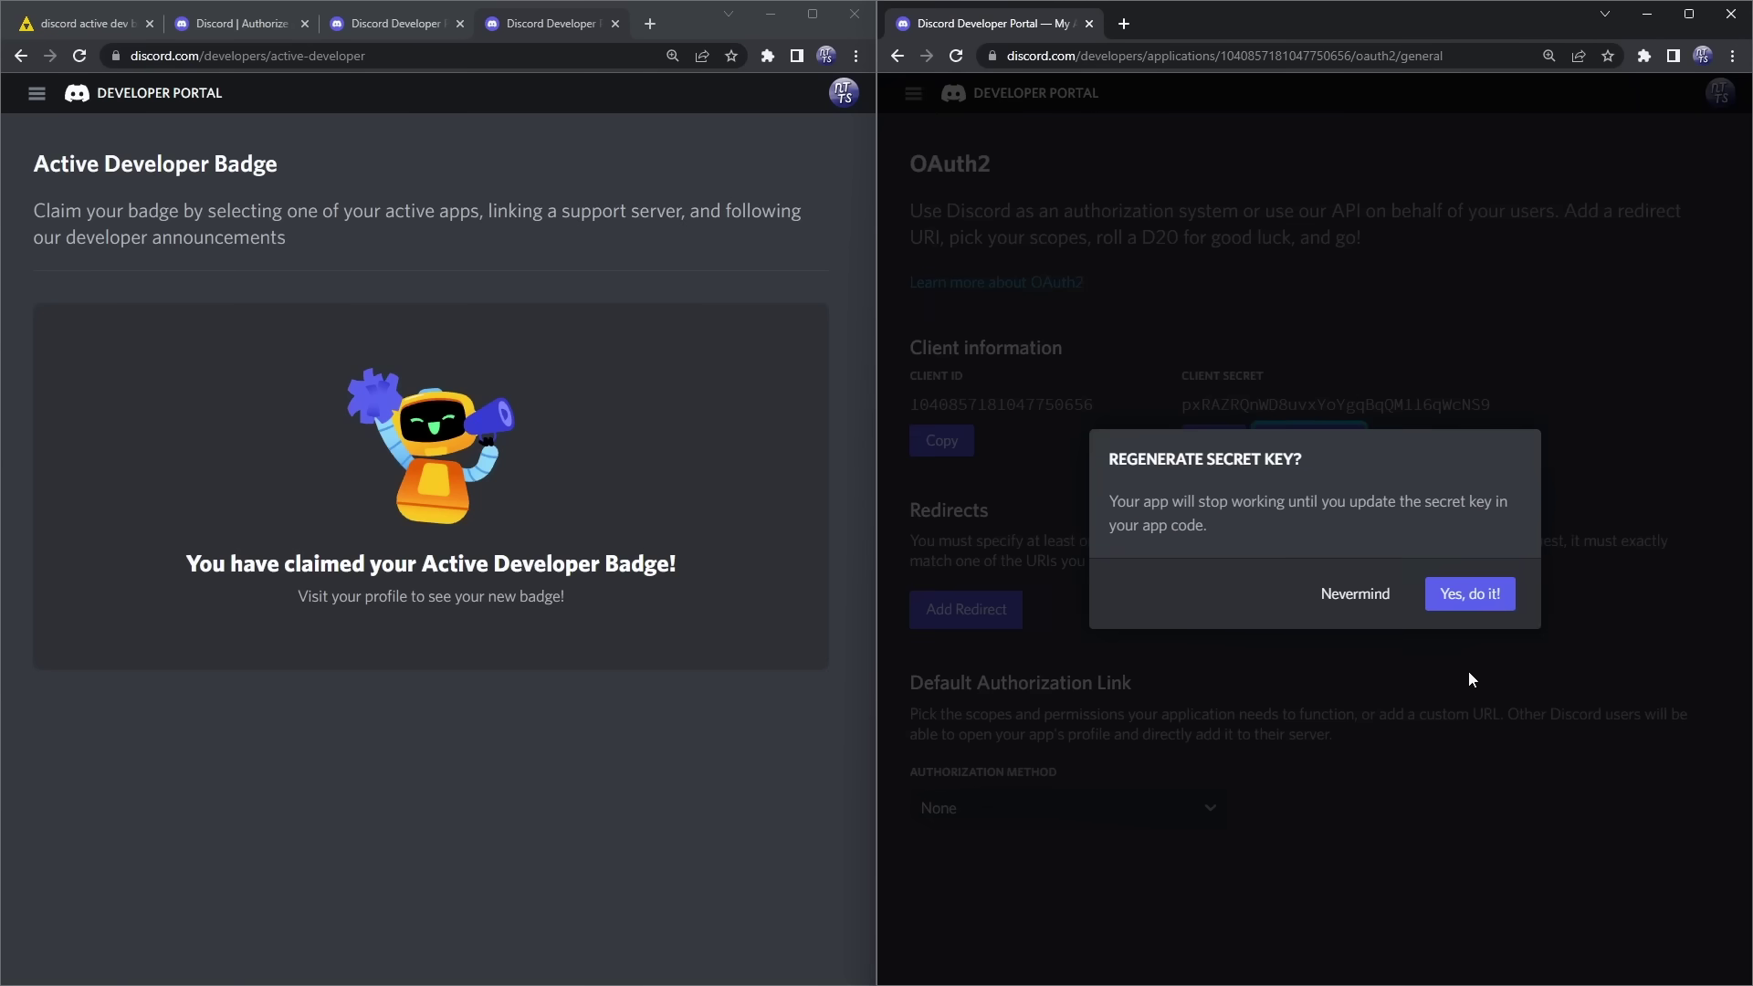
click(1454, 603)
click(1249, 505)
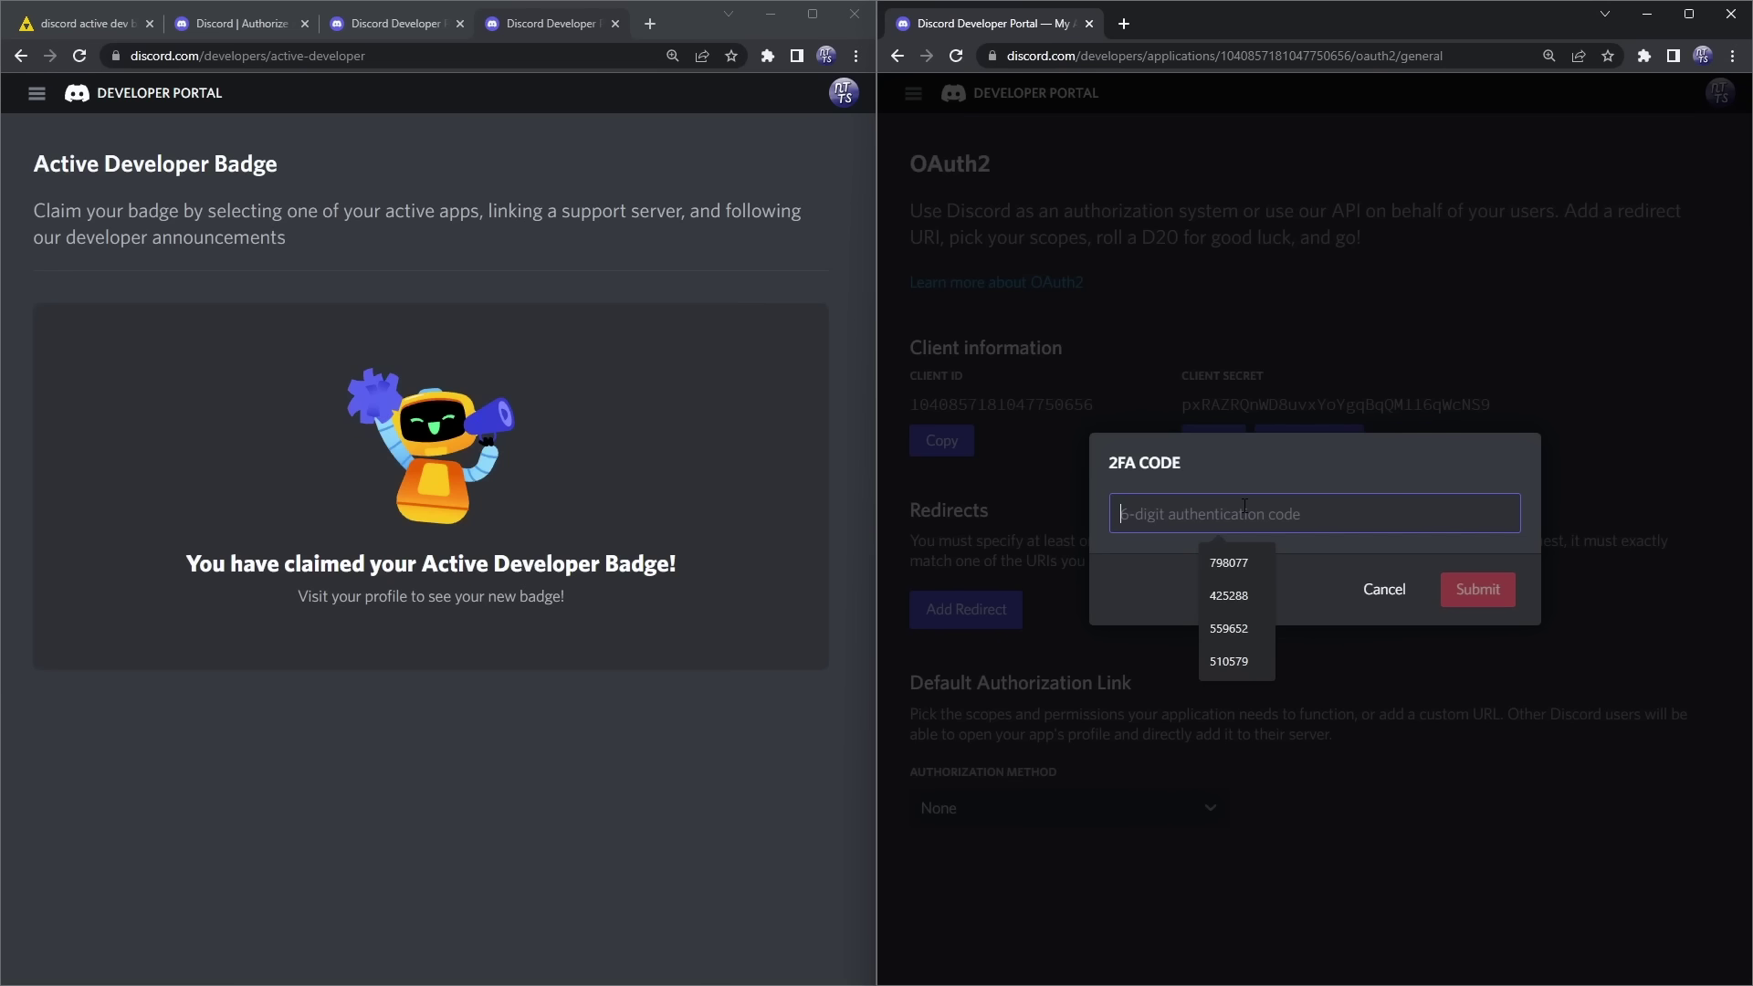
click(1228, 563)
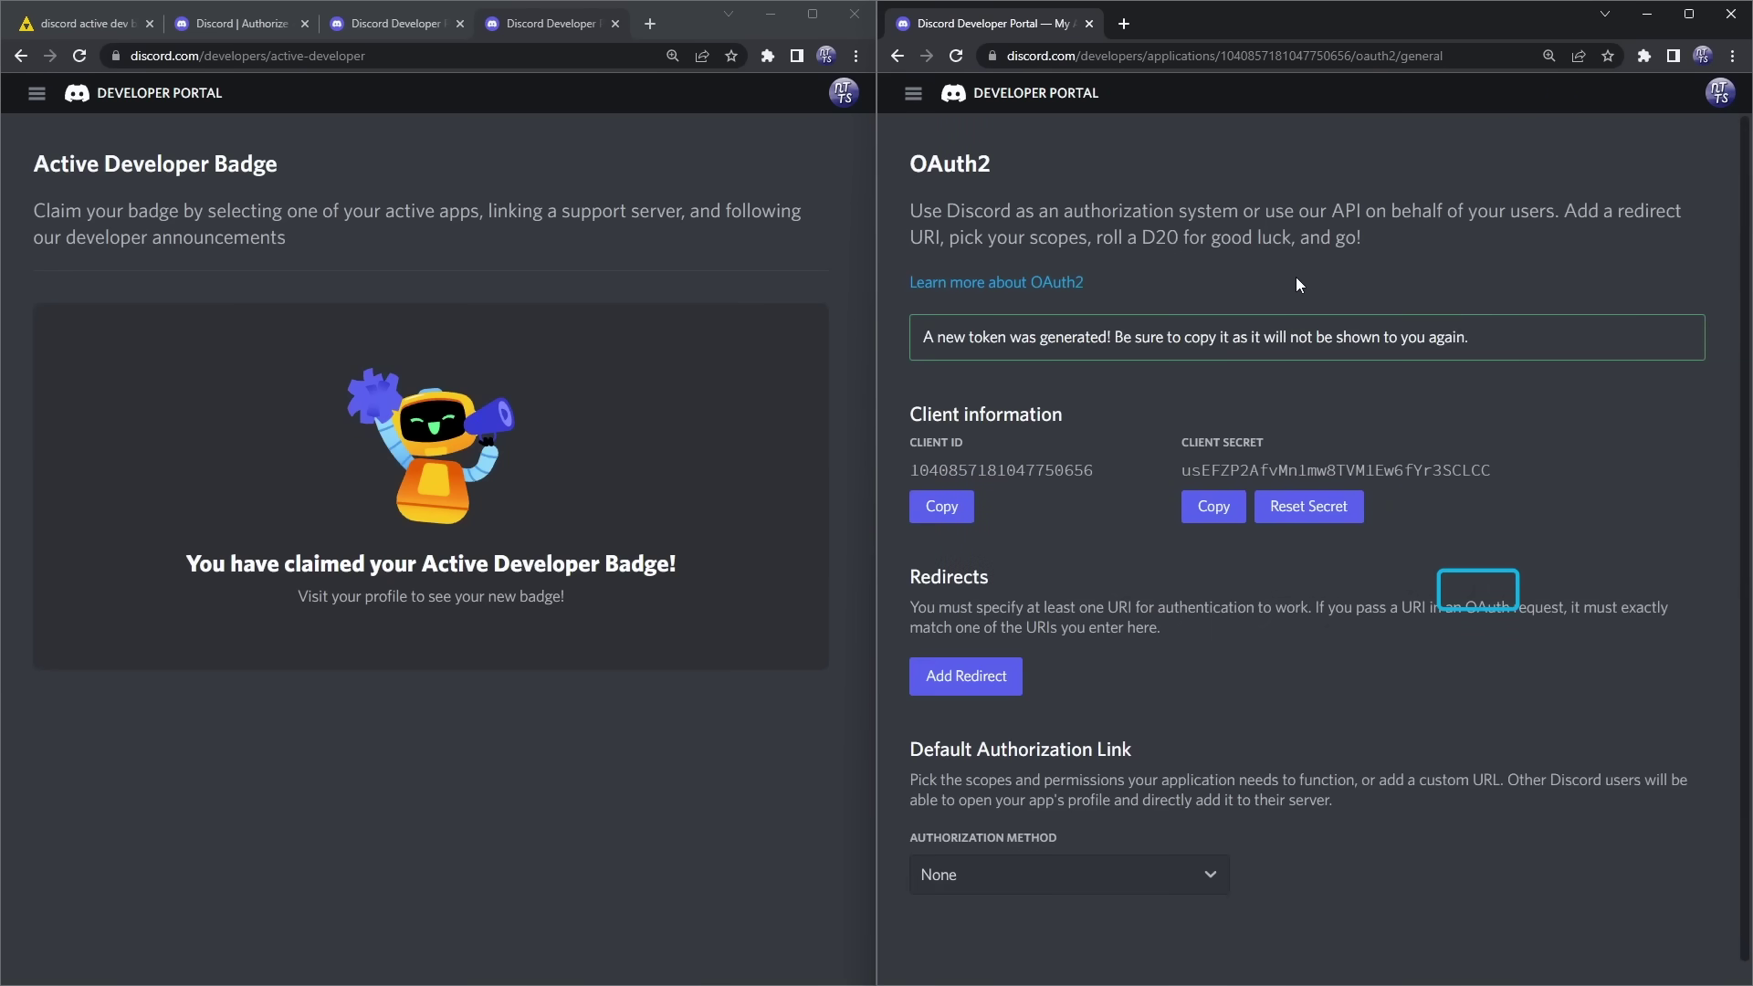